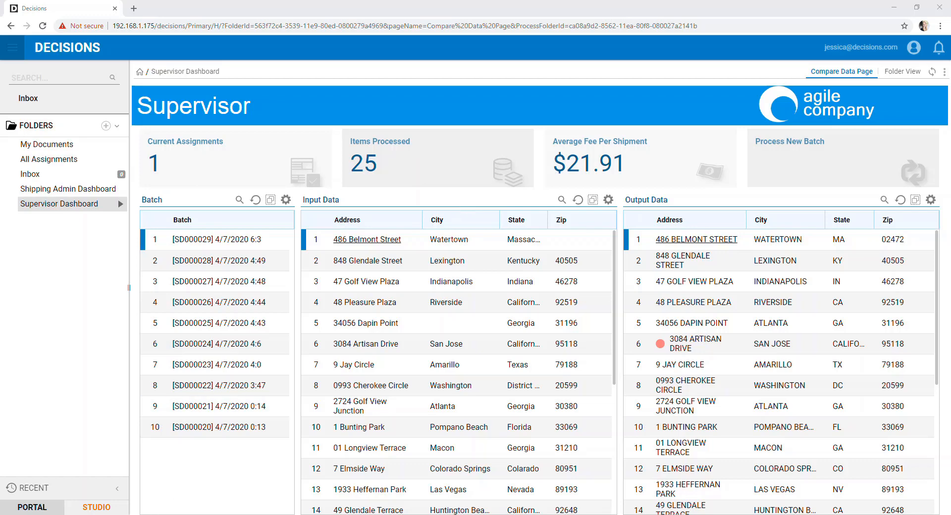
- Switch to Excel and review the source data in ETL webinar Company A.csv and ETL webinar Company B.csv
{"action": "mouse_move", "coordinate": [133, 514]}
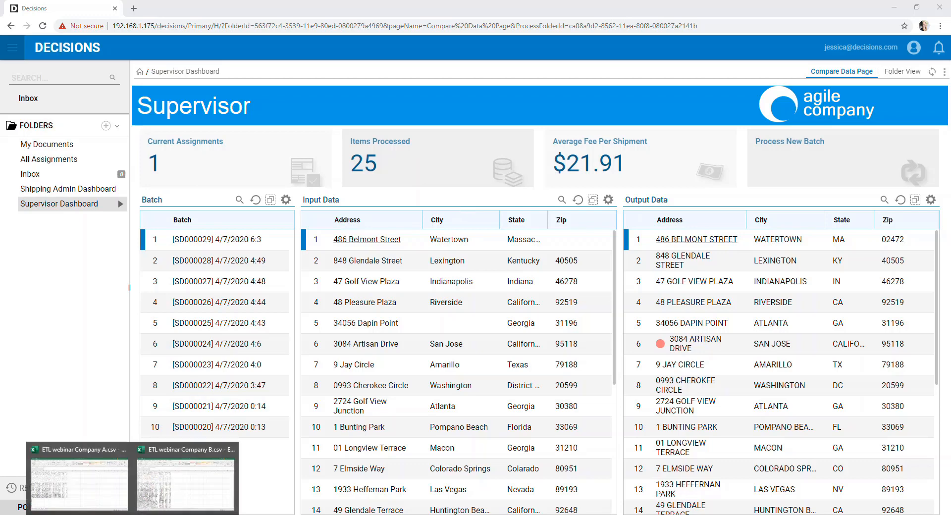
{"action": "left_click", "coordinate": [114, 504]}
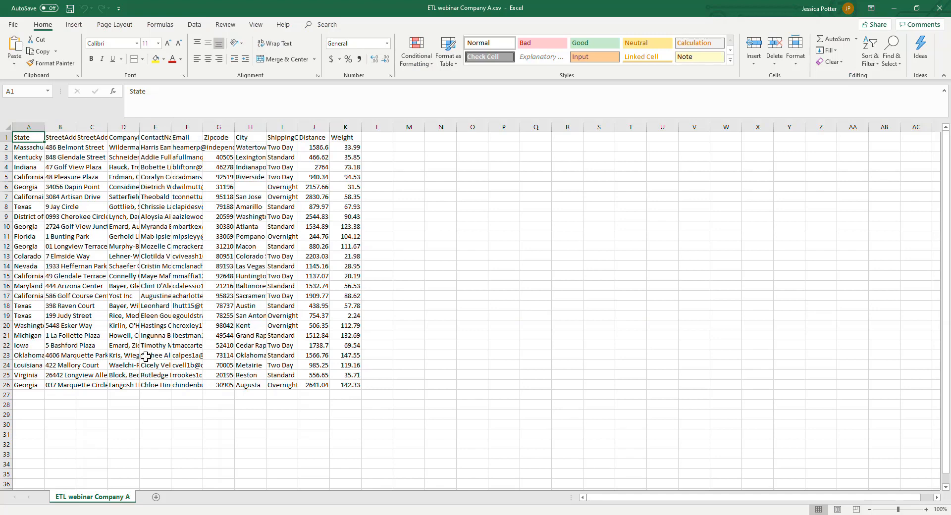
{"action": "left_click", "coordinate": [132, 514]}
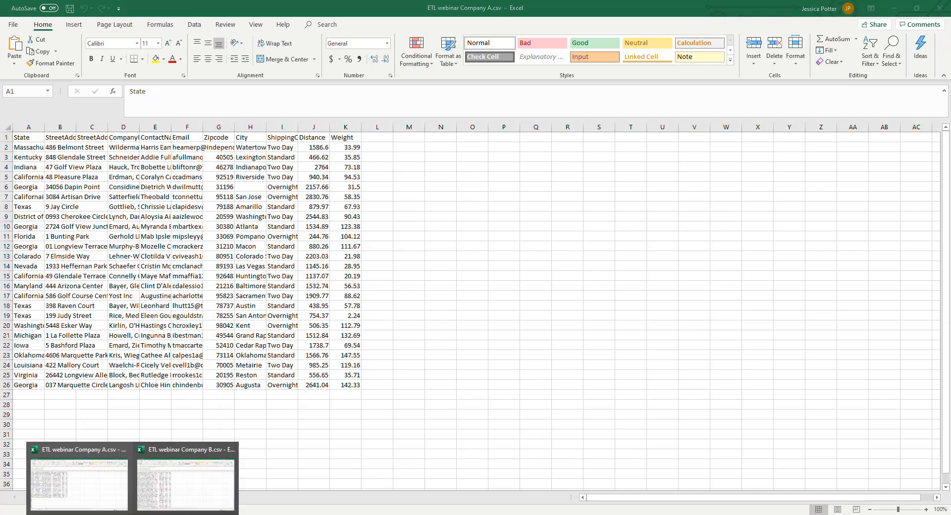
{"action": "left_click", "coordinate": [190, 463]}
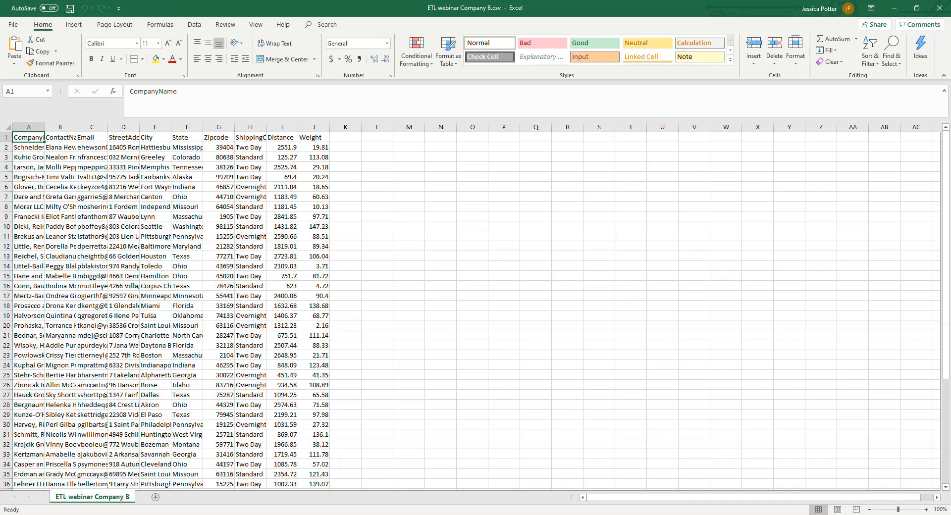
- Close the Company B and Company A workbooks to return to the Decisions Supervisor Dashboard
{"action": "left_click_drag", "start_coordinate": [690, 8], "coordinate": [624, 88]}
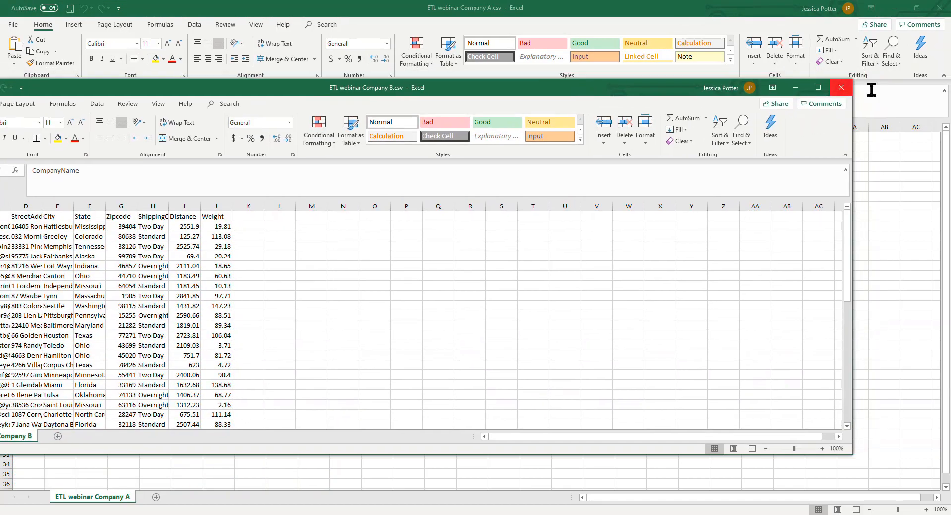
{"action": "left_click", "coordinate": [845, 87]}
{"action": "double_click", "coordinate": [651, 9]}
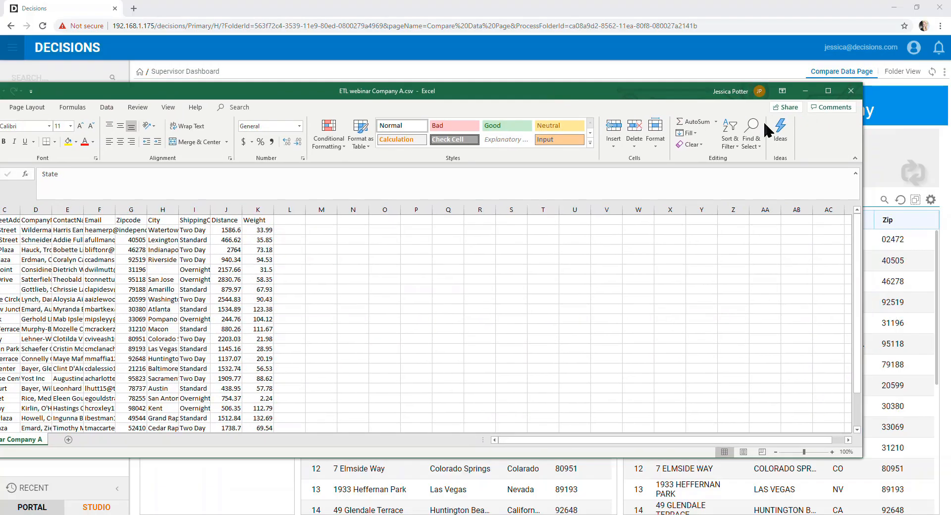
{"action": "left_click", "coordinate": [849, 92]}
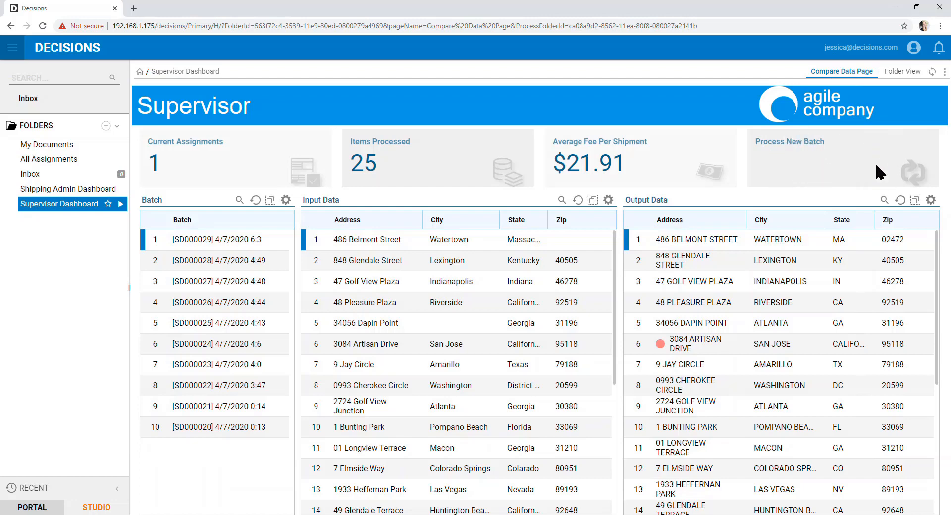
- Start processing a new batch and upload ETL webinar Company A.csv as the Company A file
{"action": "left_click", "coordinate": [822, 167]}
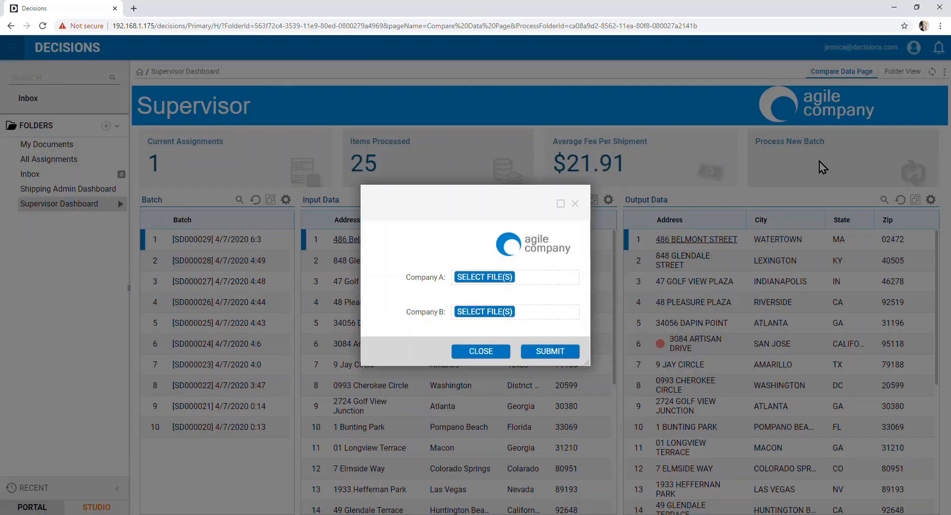
{"action": "left_click", "coordinate": [492, 277]}
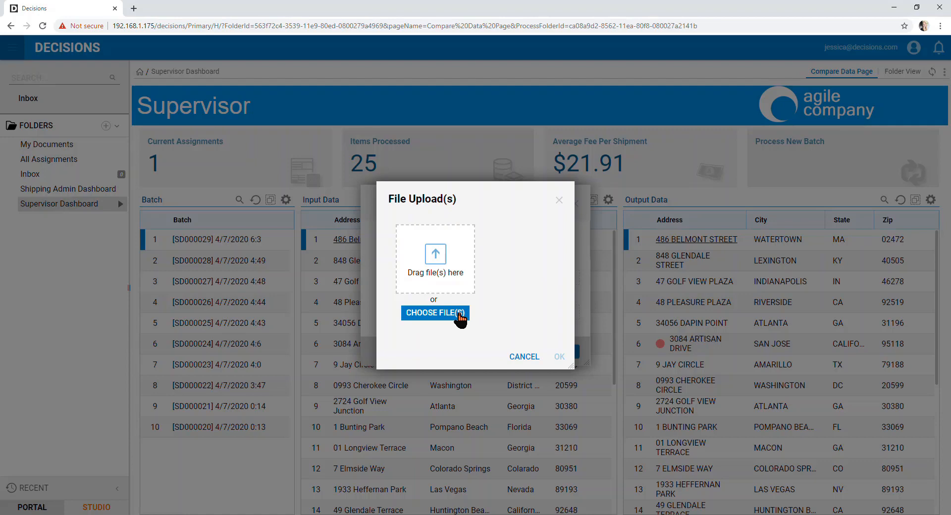
{"action": "left_click", "coordinate": [459, 314]}
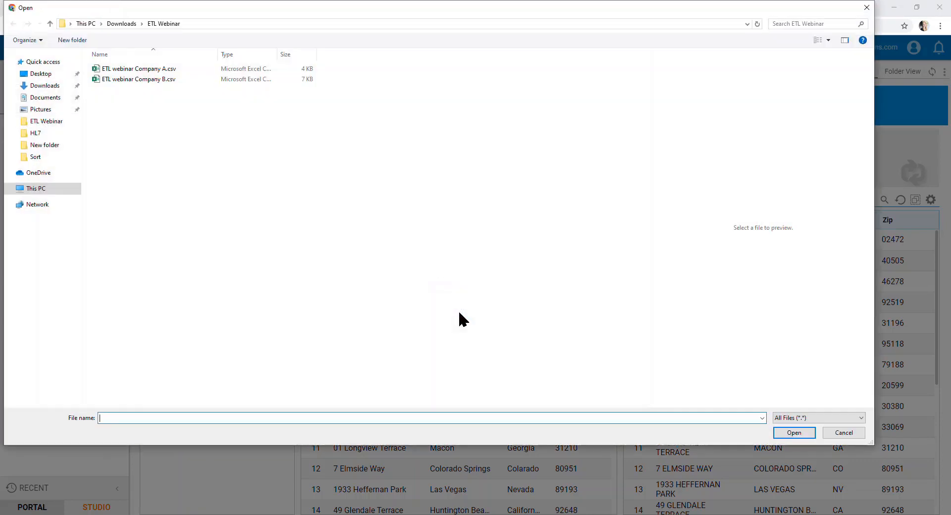
{"action": "left_click", "coordinate": [174, 69]}
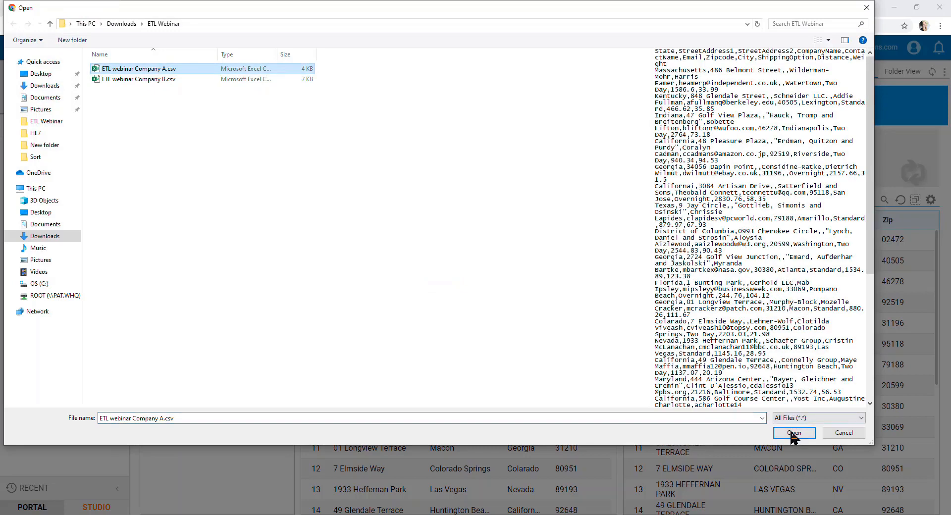
{"action": "left_click", "coordinate": [793, 433]}
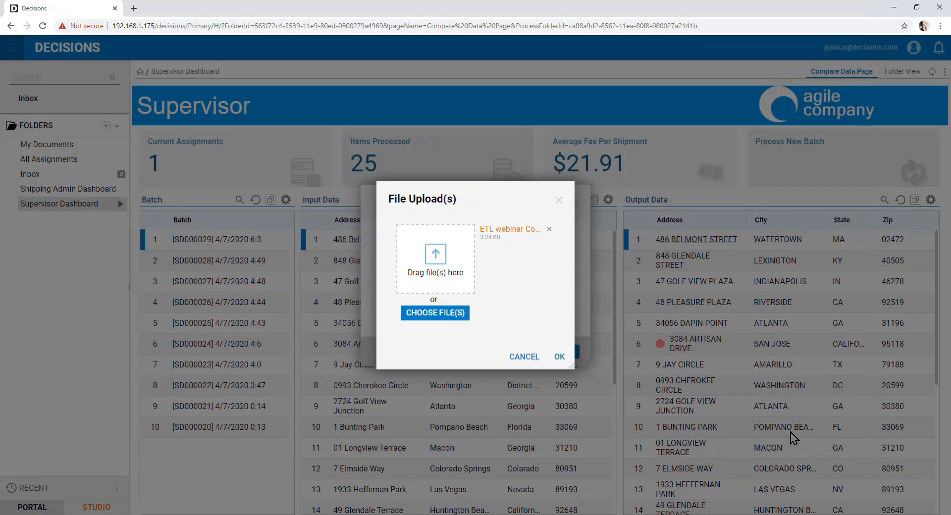
{"action": "left_click", "coordinate": [556, 357]}
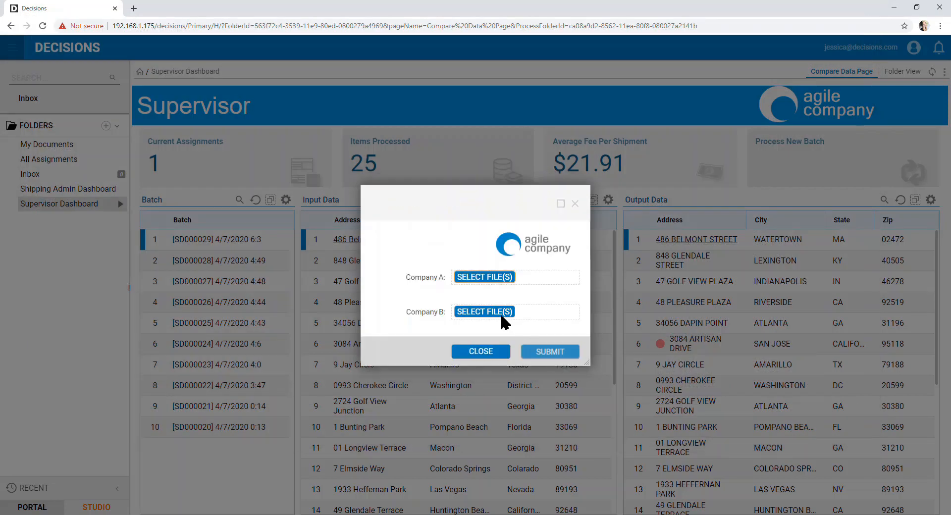
- Upload ETL webinar Company B.csv as the Company B file in the new batch form
{"action": "left_click", "coordinate": [500, 313]}
{"action": "left_click", "coordinate": [450, 312]}
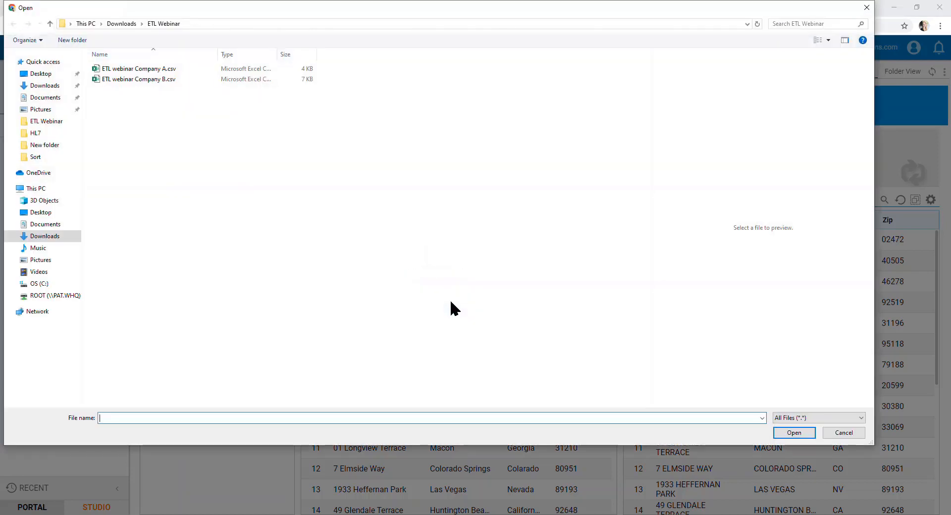
{"action": "left_click", "coordinate": [168, 80]}
{"action": "left_click", "coordinate": [794, 433]}
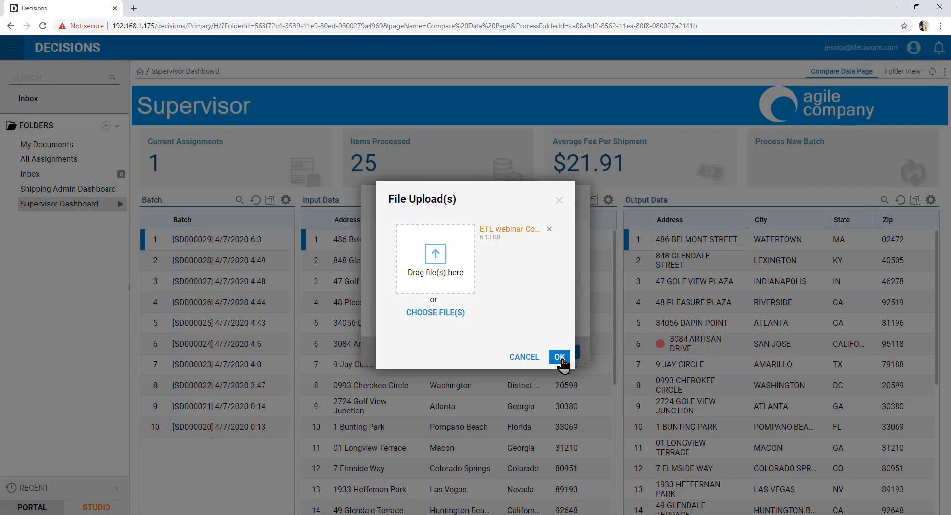
{"action": "left_click", "coordinate": [560, 357]}
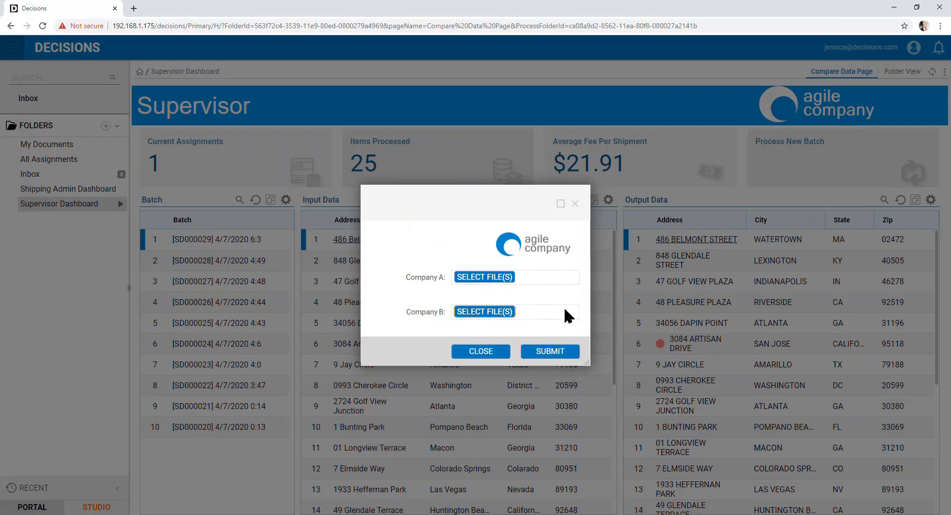
- Upload ETL webinar Company A.csv once more for Company A in the batch form
{"action": "left_click", "coordinate": [502, 282]}
{"action": "left_click", "coordinate": [435, 313]}
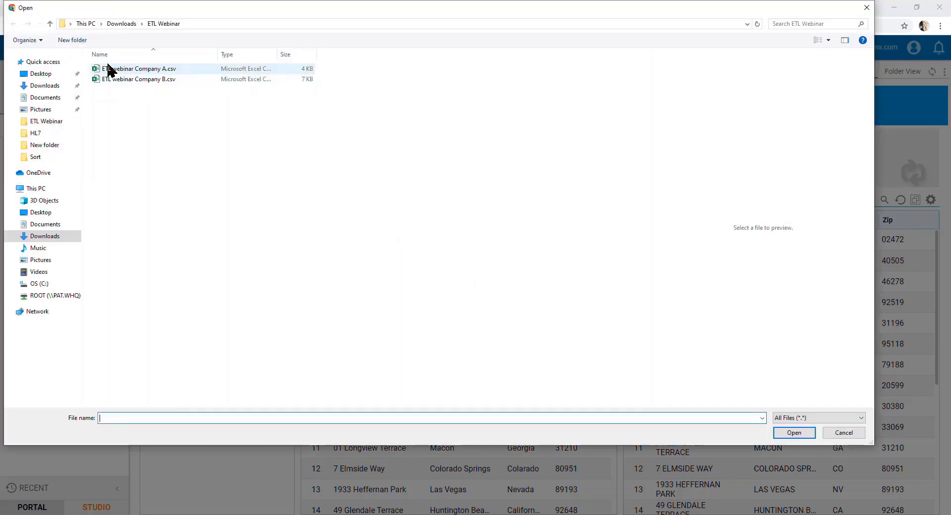
{"action": "left_click", "coordinate": [110, 69]}
{"action": "left_click", "coordinate": [803, 436]}
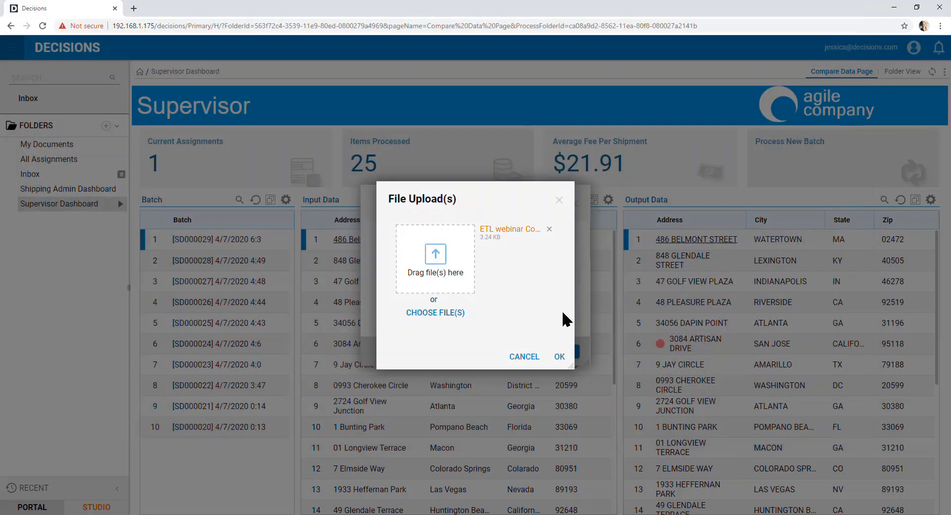
{"action": "left_click", "coordinate": [559, 358]}
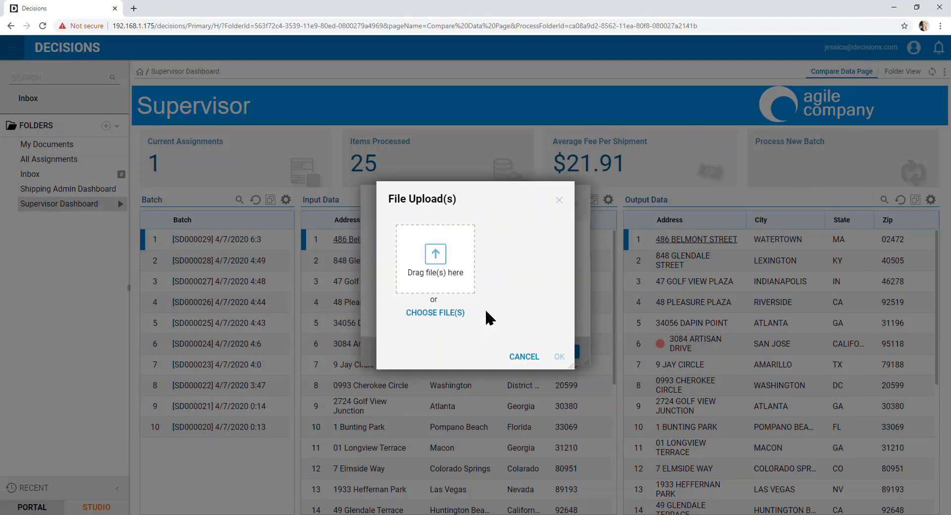
- Upload ETL webinar Company B.csv once more for Company B in the batch form
{"action": "left_click", "coordinate": [435, 313]}
{"action": "left_click", "coordinate": [148, 80]}
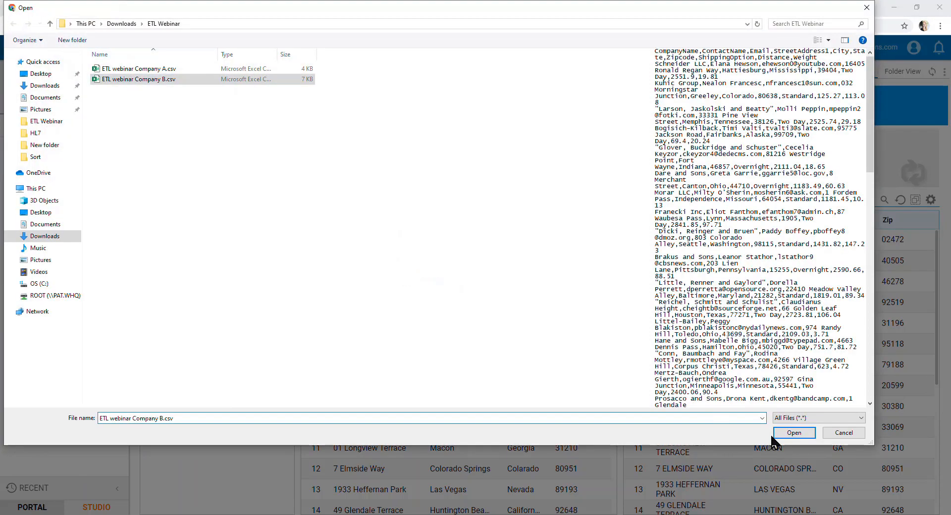
{"action": "left_click", "coordinate": [794, 433]}
{"action": "left_click", "coordinate": [559, 357]}
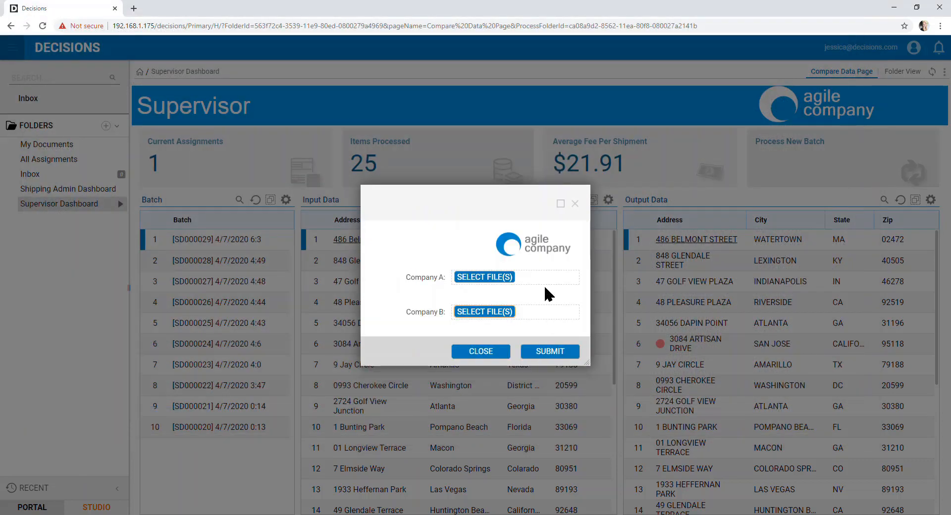
- Submit the new batch for processing and refresh the Supervisor Dashboard
{"action": "left_click", "coordinate": [567, 353]}
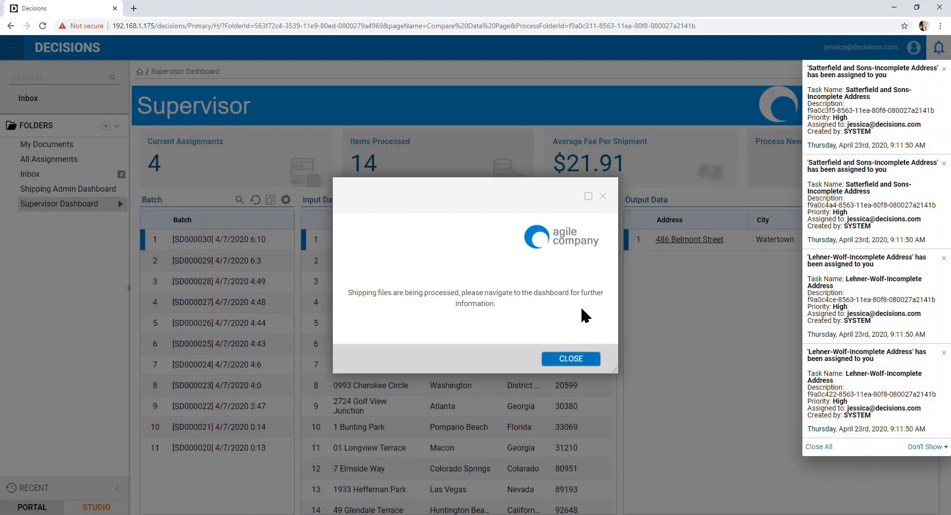
{"action": "left_click", "coordinate": [580, 360]}
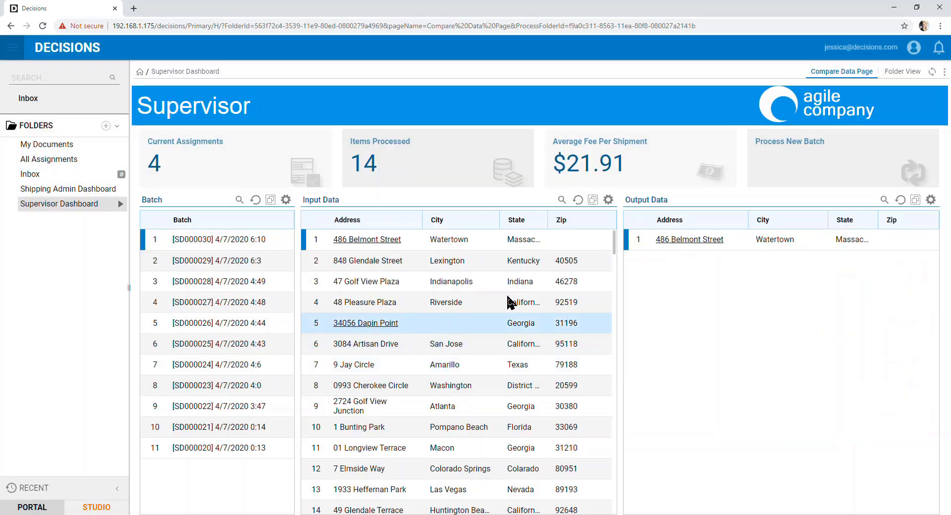
{"action": "left_click", "coordinate": [931, 72]}
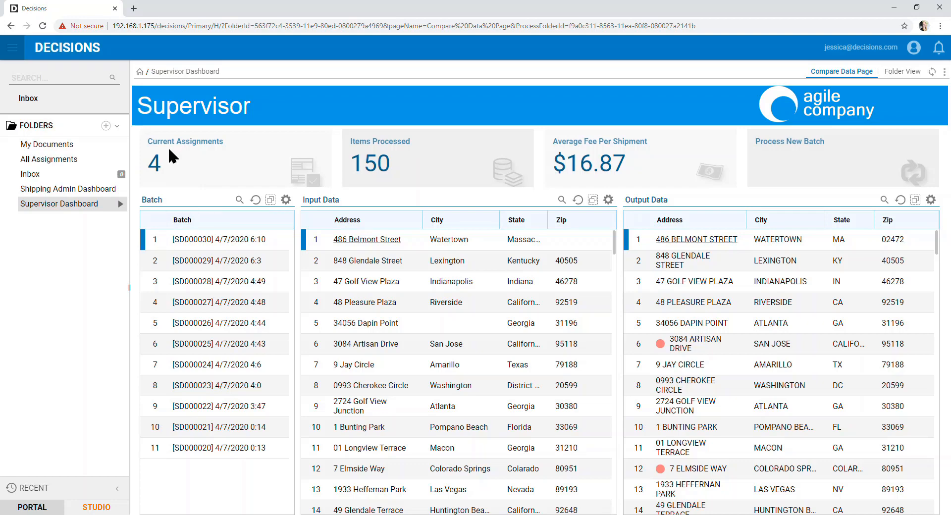
- Compare the previous batch with the newest one, and examine the newest batch's output data for addresses flagged in red
{"action": "left_click", "coordinate": [165, 260]}
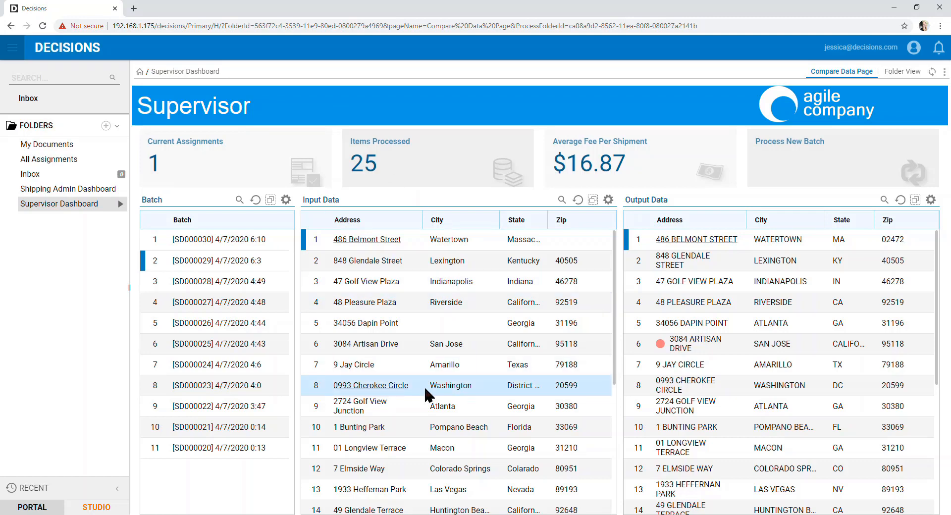
{"action": "left_click", "coordinate": [164, 239]}
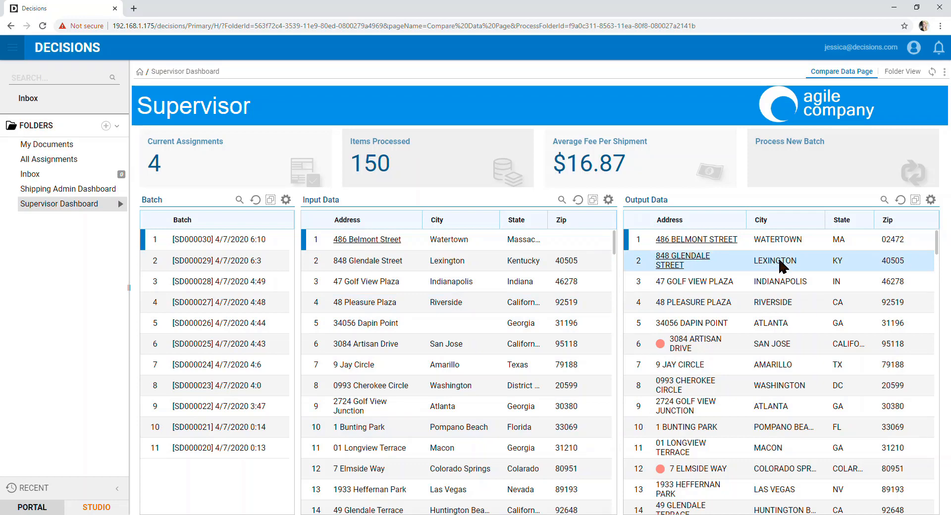
{"action": "scroll", "coordinate": [809, 367], "scroll_direction": "down", "scroll_amount": 2}
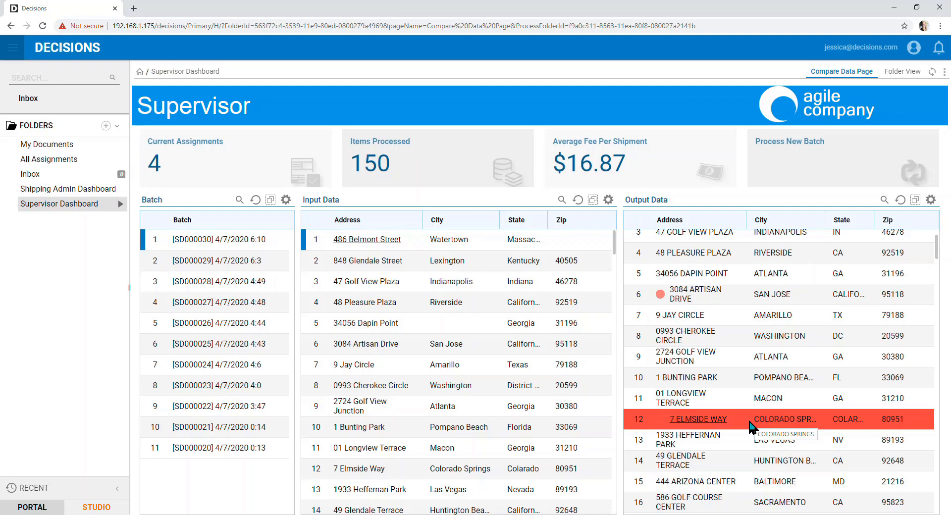
{"action": "scroll", "coordinate": [735, 467], "scroll_direction": "down", "scroll_amount": 6}
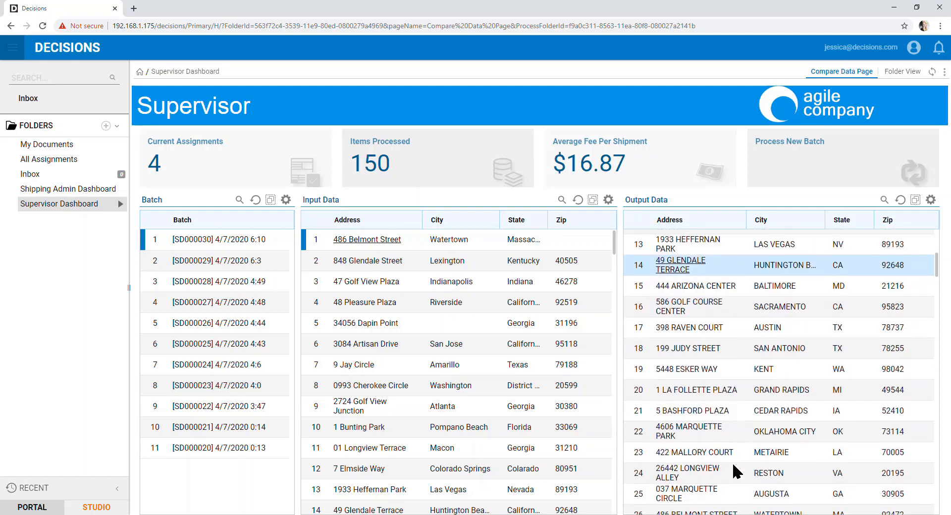
{"action": "scroll", "coordinate": [735, 467], "scroll_direction": "down", "scroll_amount": 3}
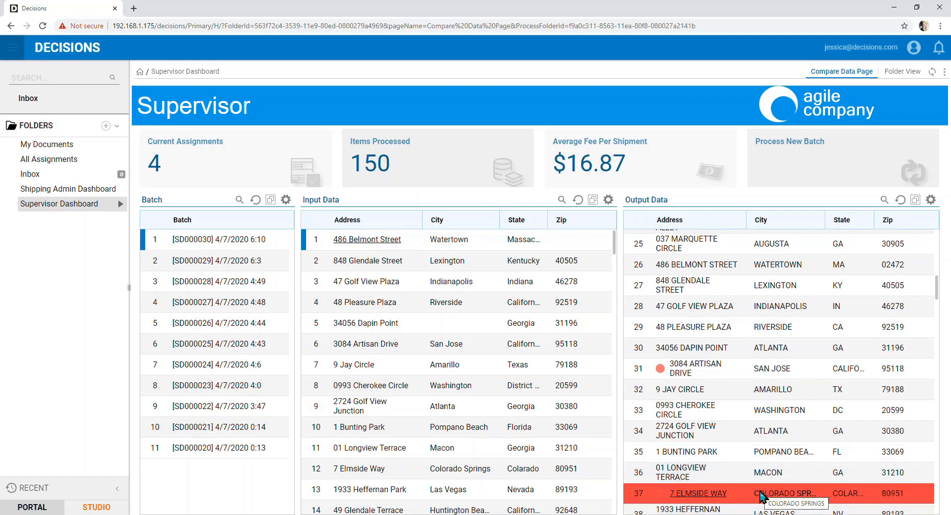
{"action": "scroll", "coordinate": [760, 495], "scroll_direction": "down", "scroll_amount": 1}
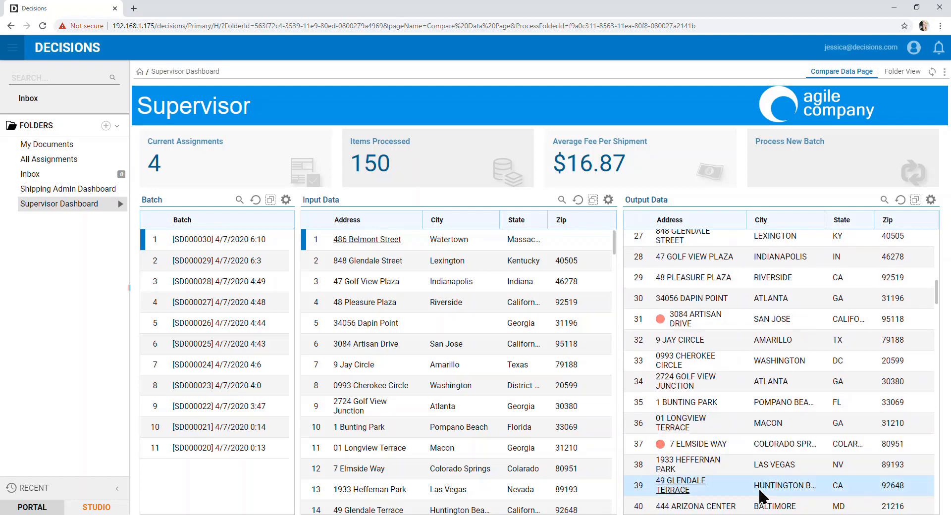
{"action": "scroll", "coordinate": [760, 494], "scroll_direction": "down", "scroll_amount": 5}
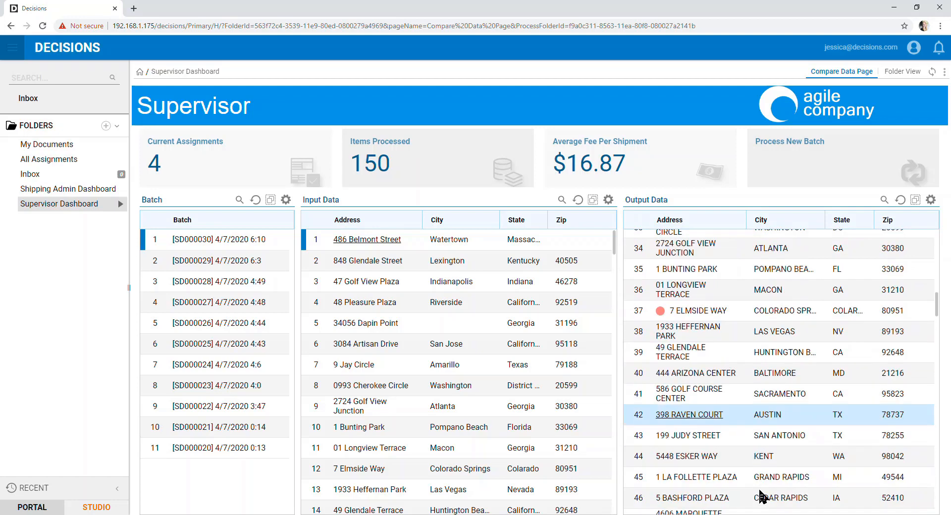
{"action": "scroll", "coordinate": [760, 495], "scroll_direction": "up", "scroll_amount": 5}
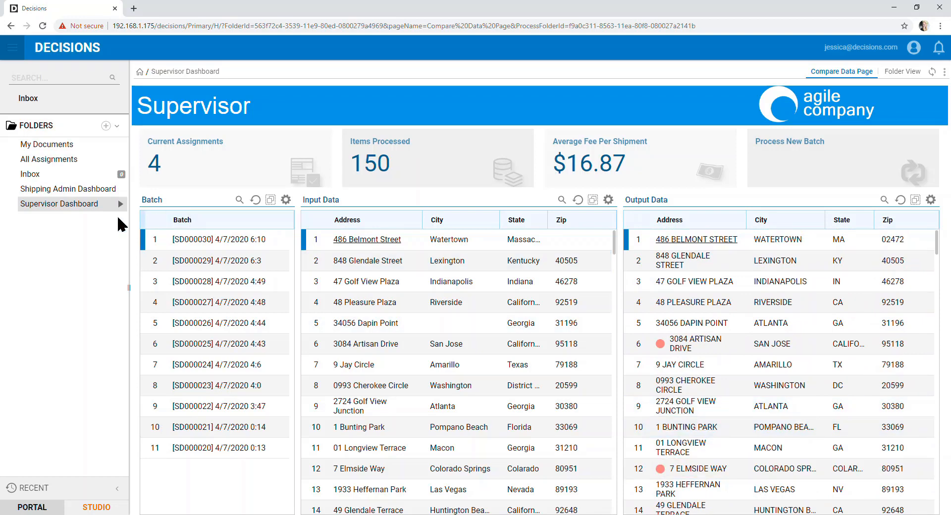
- Open the Shipping Admin Dashboard and review the first Lehner-Wolf and first Satterfield and Sons incomplete-address assignments
{"action": "left_click", "coordinate": [86, 190]}
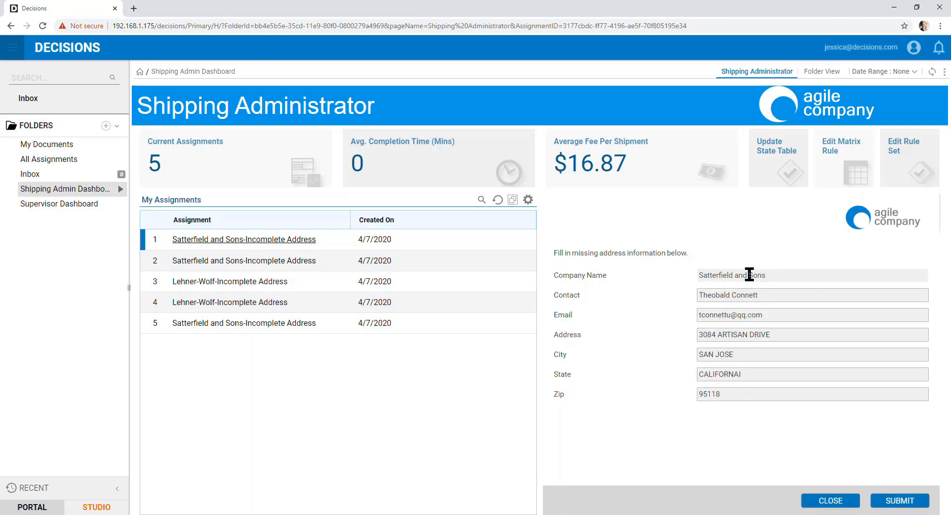
{"action": "left_click", "coordinate": [309, 277]}
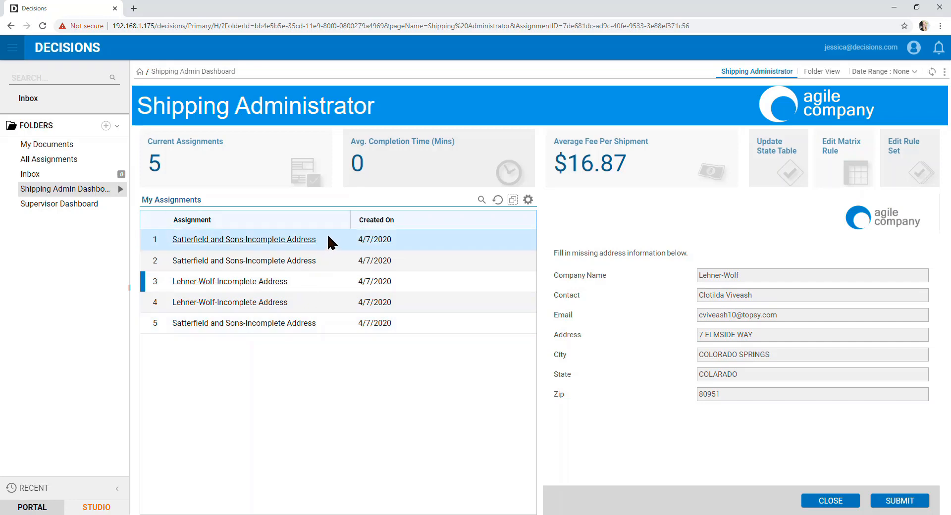
{"action": "left_click", "coordinate": [297, 240]}
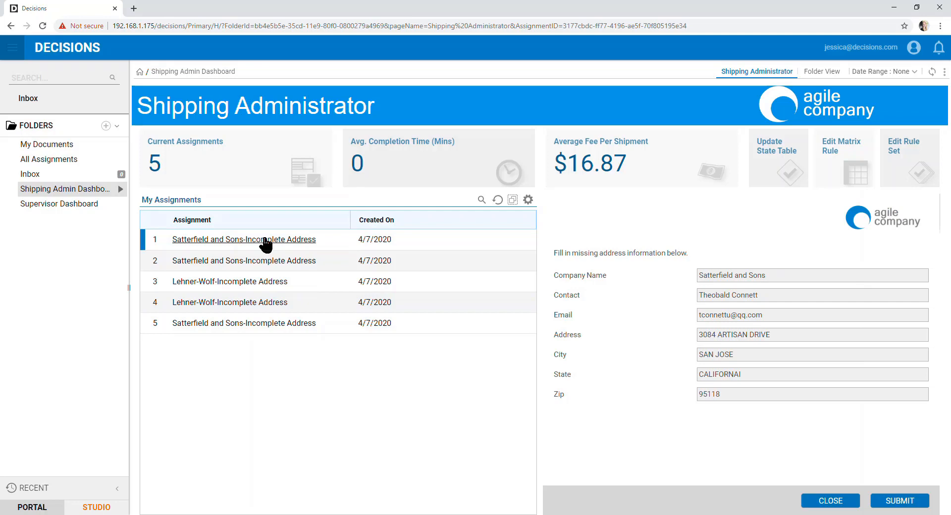
- Correct the state to CA in the first Satterfield and Sons incomplete-address assignment and submit it
{"action": "right_click", "coordinate": [266, 244]}
{"action": "left_click", "coordinate": [323, 194]}
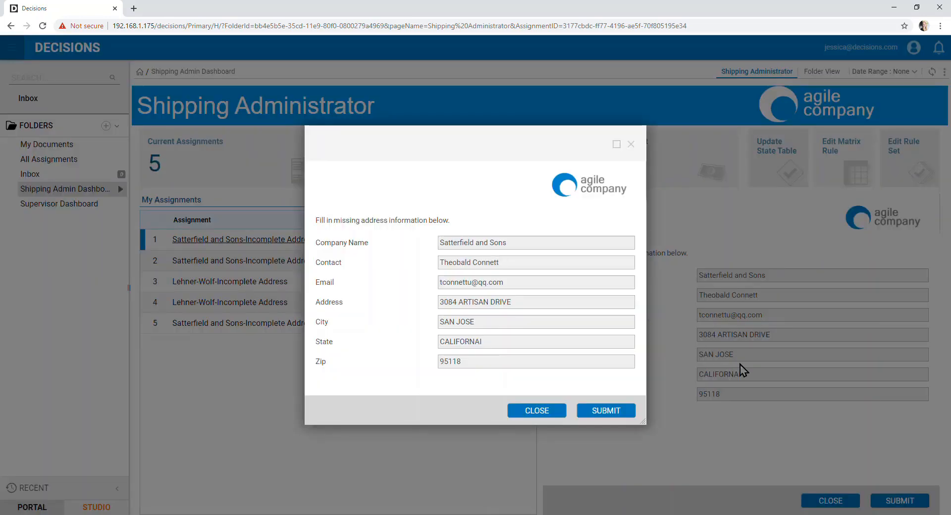
{"action": "double_click", "coordinate": [493, 343]}
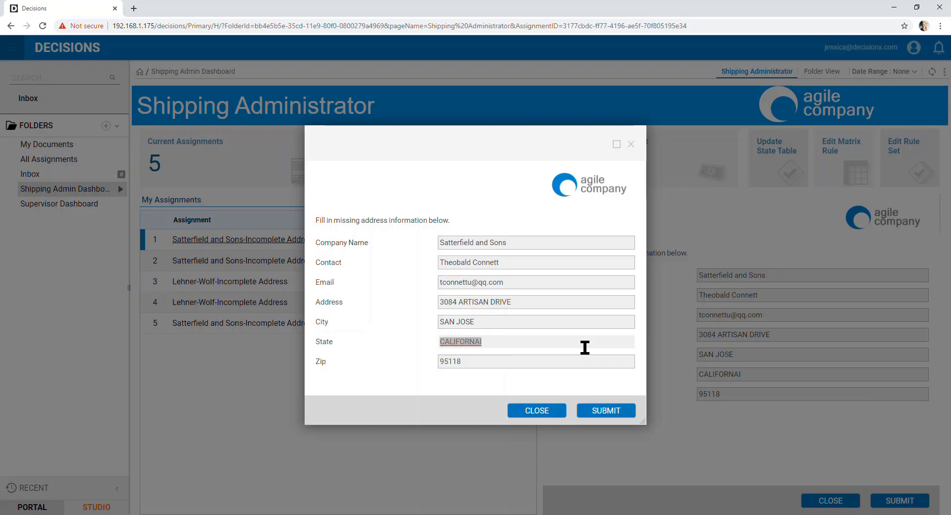
{"action": "type", "text": "CA"}
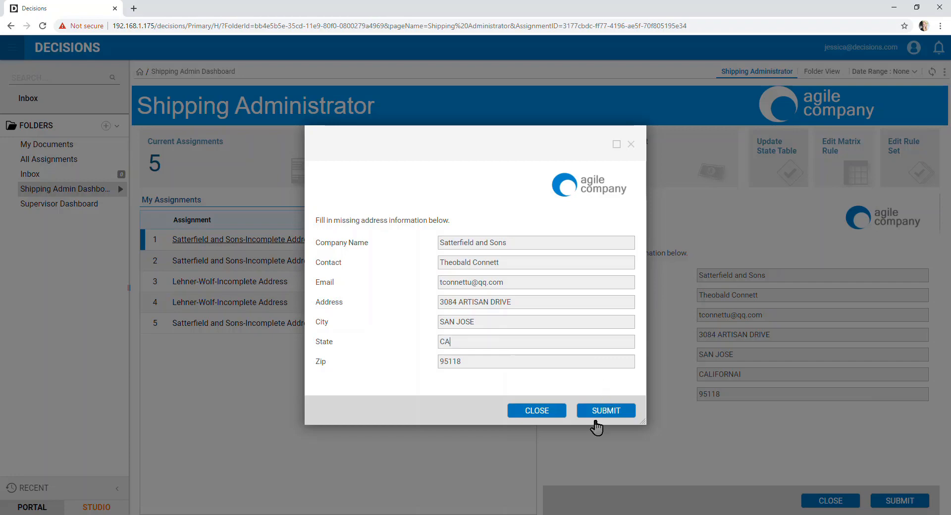
{"action": "left_click", "coordinate": [598, 422]}
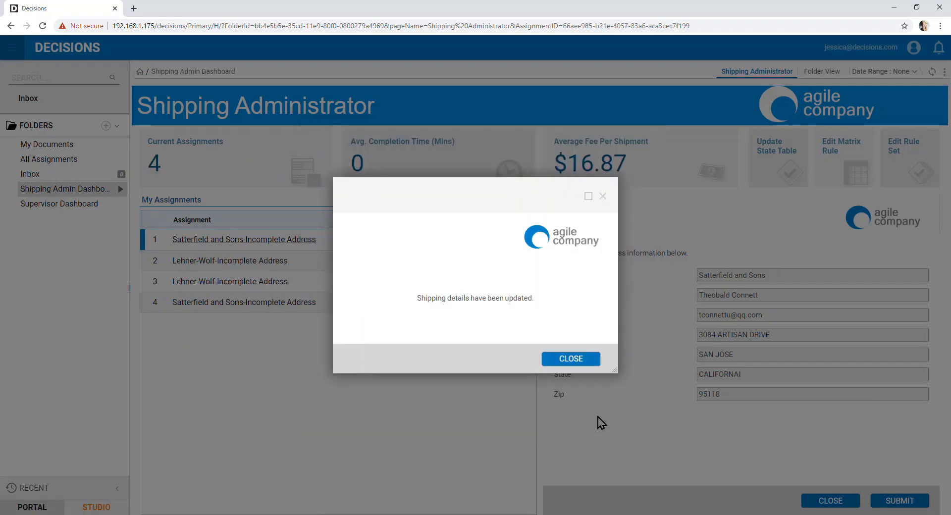
{"action": "left_click", "coordinate": [586, 361]}
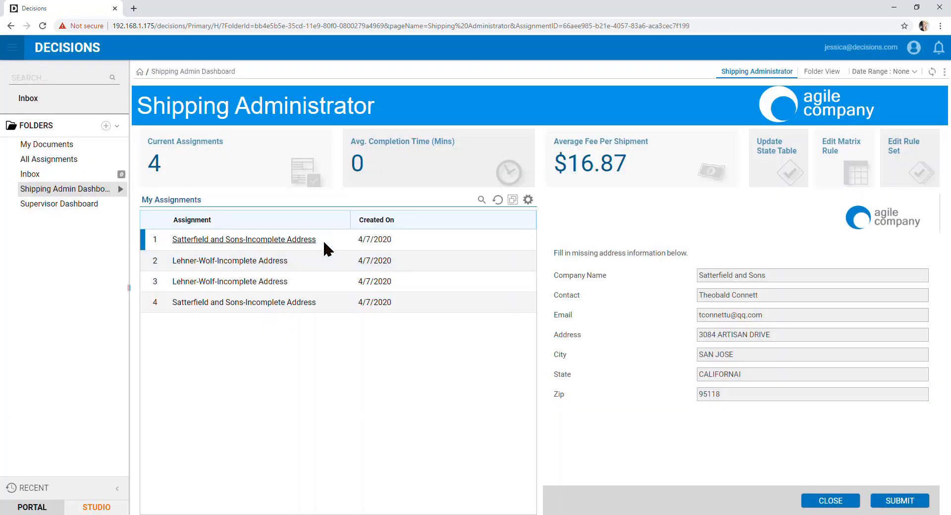
- Submit the next Satterfield and Sons incomplete-address assignment with its state corrected to CA
{"action": "left_click", "coordinate": [327, 241]}
{"action": "left_click", "coordinate": [394, 196]}
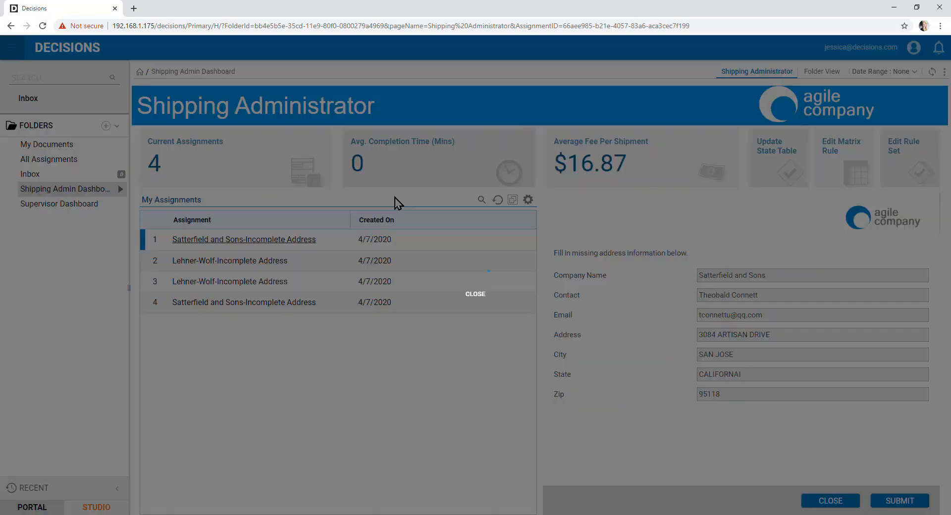
{"action": "left_click_drag", "start_coordinate": [486, 341], "coordinate": [381, 355]}
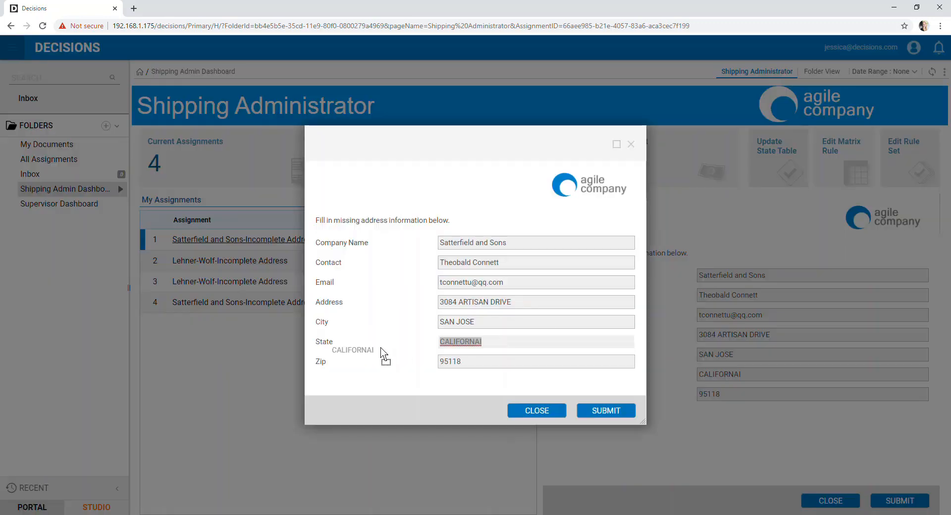
{"action": "type", "text": "CA"}
{"action": "left_click", "coordinate": [602, 415]}
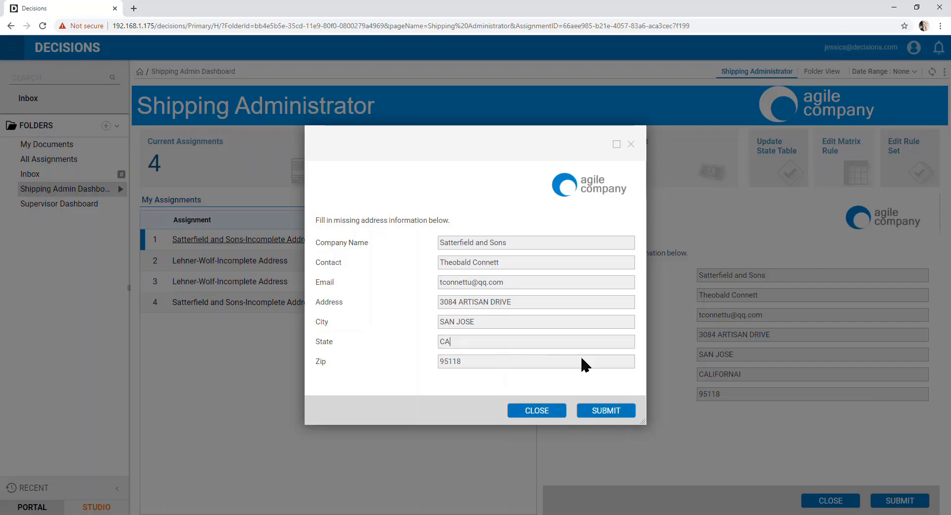
{"action": "left_click", "coordinate": [614, 412]}
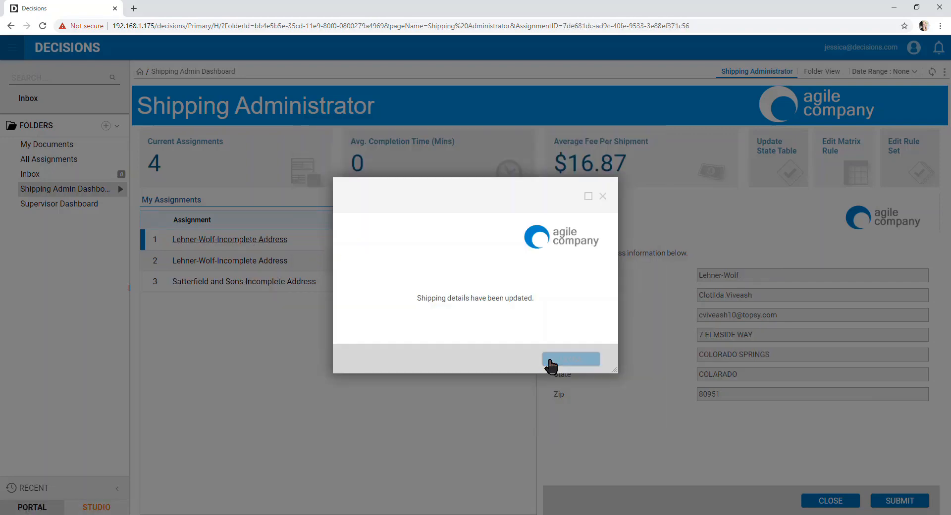
{"action": "left_click", "coordinate": [545, 358]}
- Correct the state to CO in the first Lehner-Wolf incomplete-address assignment and submit it
{"action": "right_click", "coordinate": [250, 241]}
{"action": "left_click", "coordinate": [292, 204]}
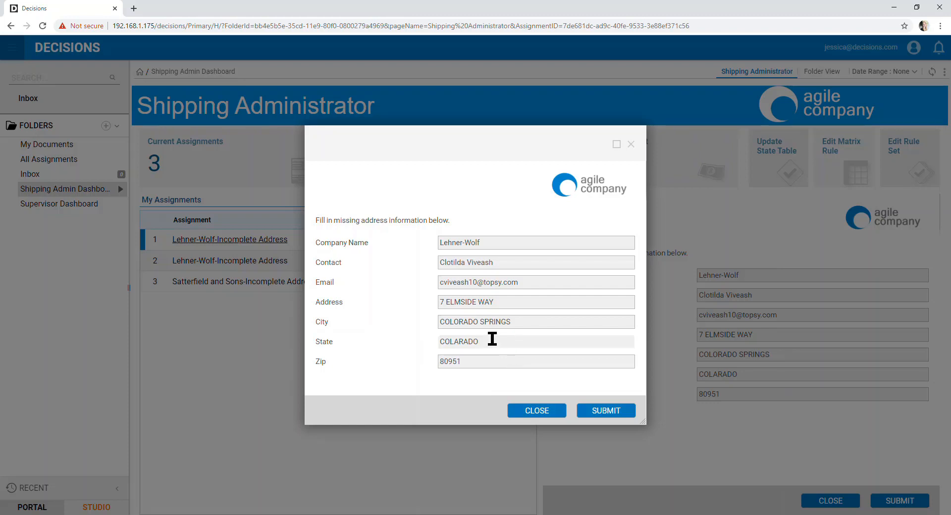
{"action": "double_click", "coordinate": [491, 339]}
{"action": "type", "text": "CO"}
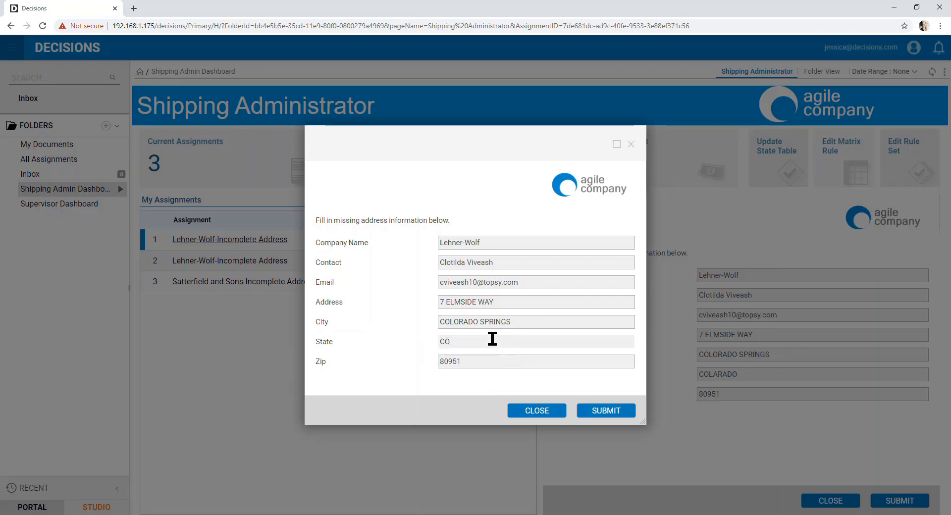
{"action": "left_click", "coordinate": [587, 411]}
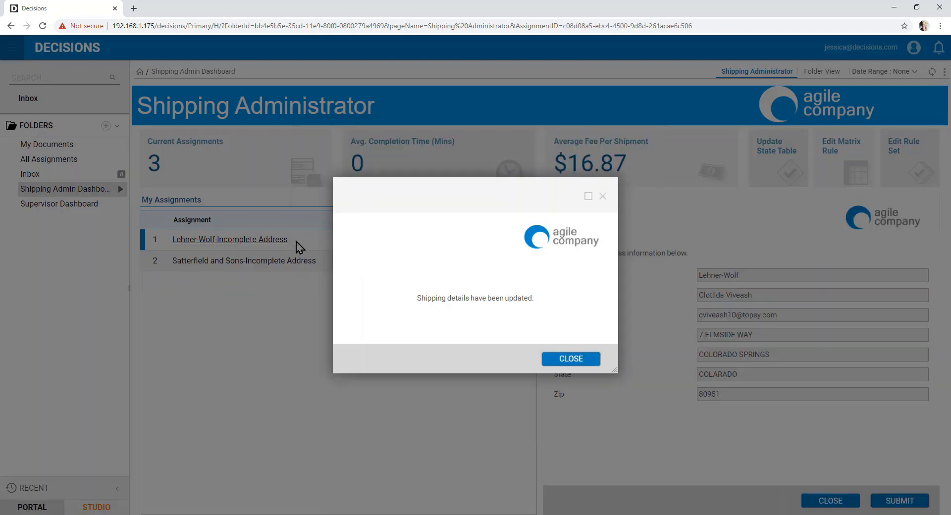
{"action": "left_click", "coordinate": [573, 358]}
- Submit the remaining Lehner-Wolf incomplete-address assignment with its state corrected to CO
{"action": "left_click", "coordinate": [274, 245]}
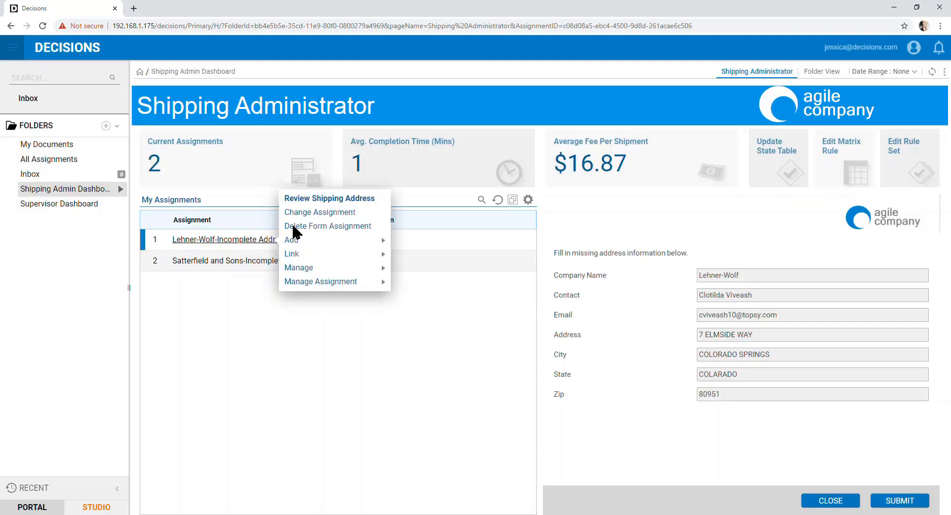
{"action": "left_click", "coordinate": [297, 197]}
{"action": "double_click", "coordinate": [491, 340]}
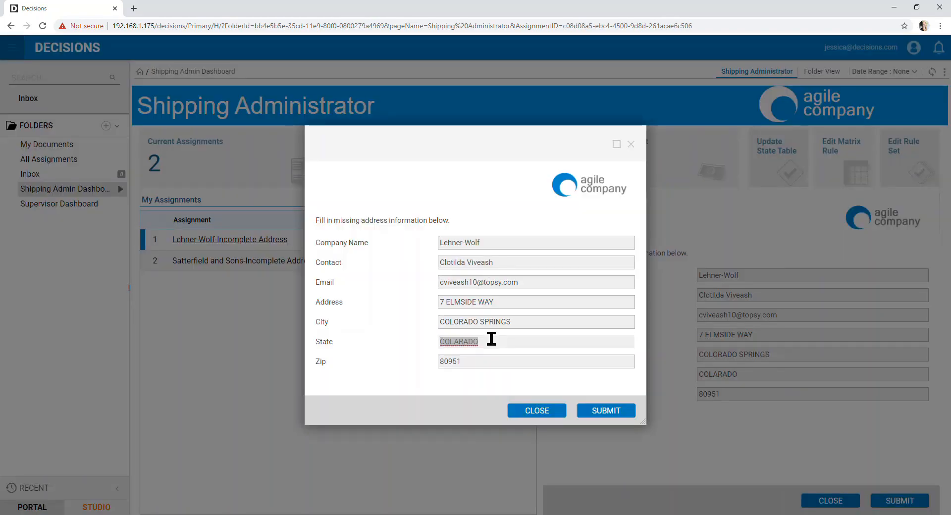
{"action": "type", "text": "CO"}
{"action": "left_click", "coordinate": [603, 414]}
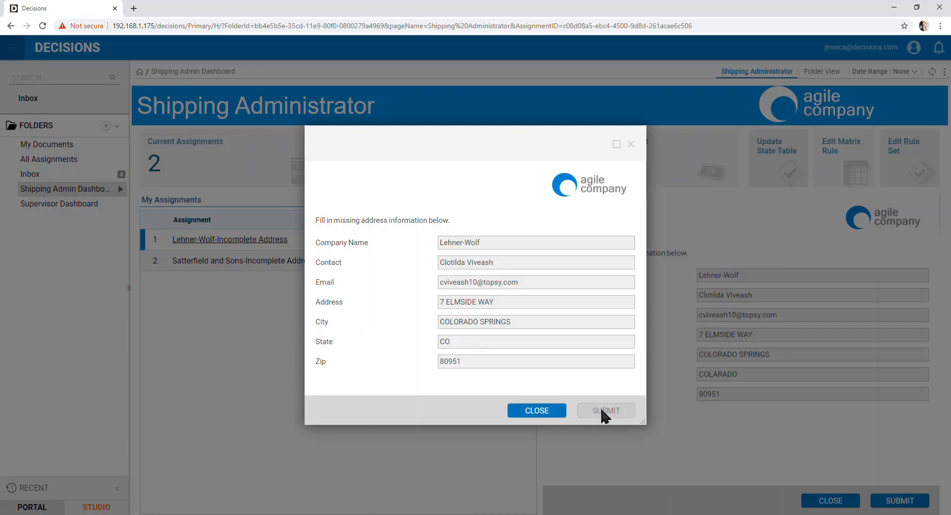
{"action": "left_click", "coordinate": [568, 361]}
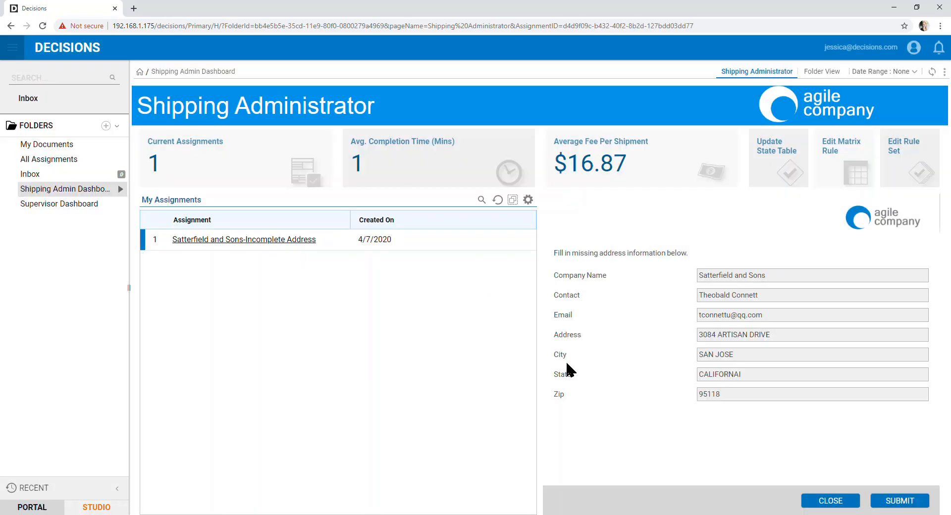
- Set the state to CA in the last remaining Satterfield and Sons assignment and submit it
{"action": "left_click", "coordinate": [209, 241]}
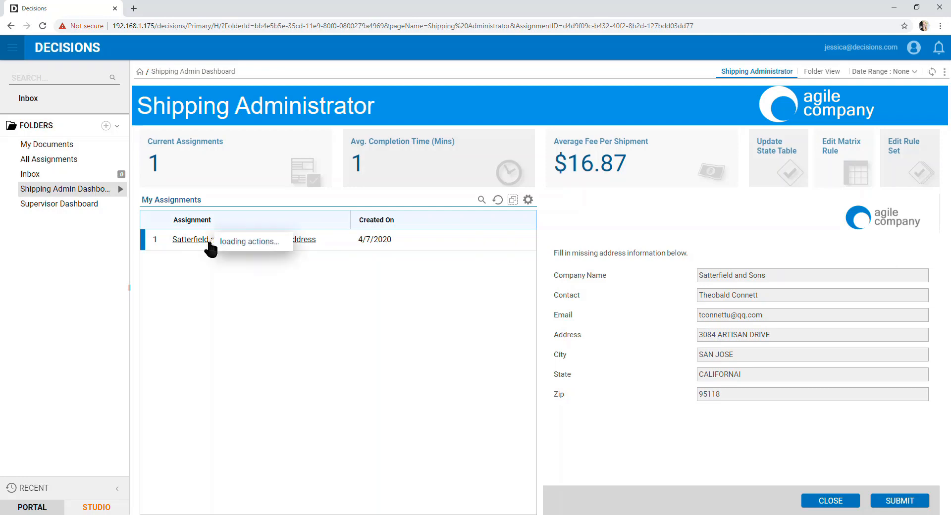
{"action": "left_click", "coordinate": [248, 200]}
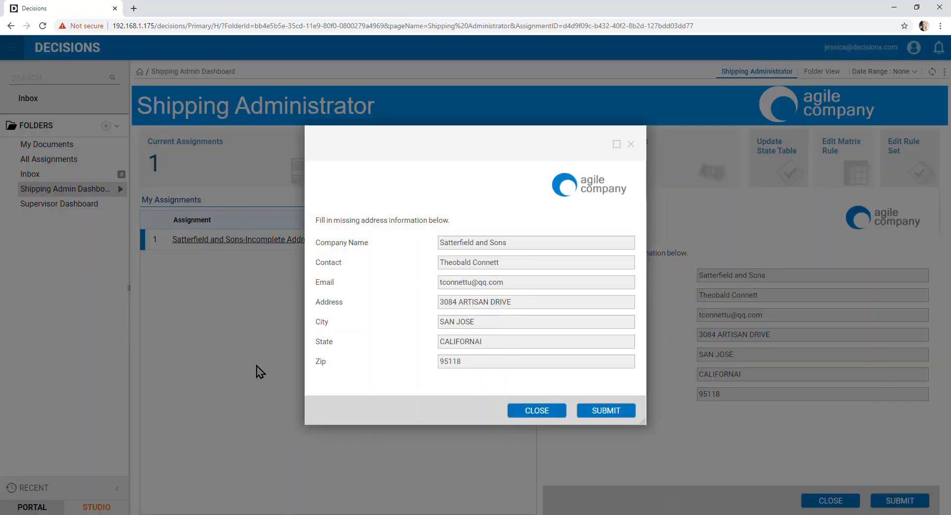
{"action": "double_click", "coordinate": [501, 347]}
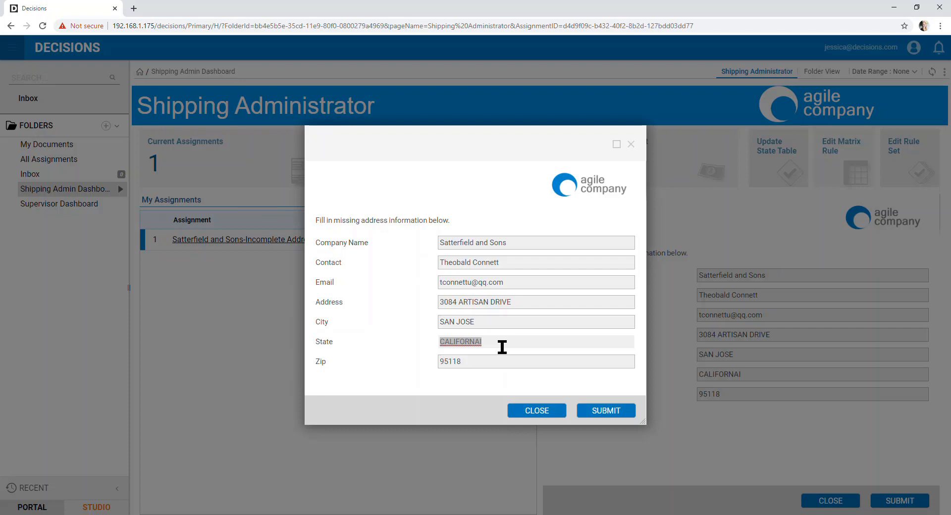
{"action": "type", "text": "CA"}
{"action": "left_click", "coordinate": [613, 415]}
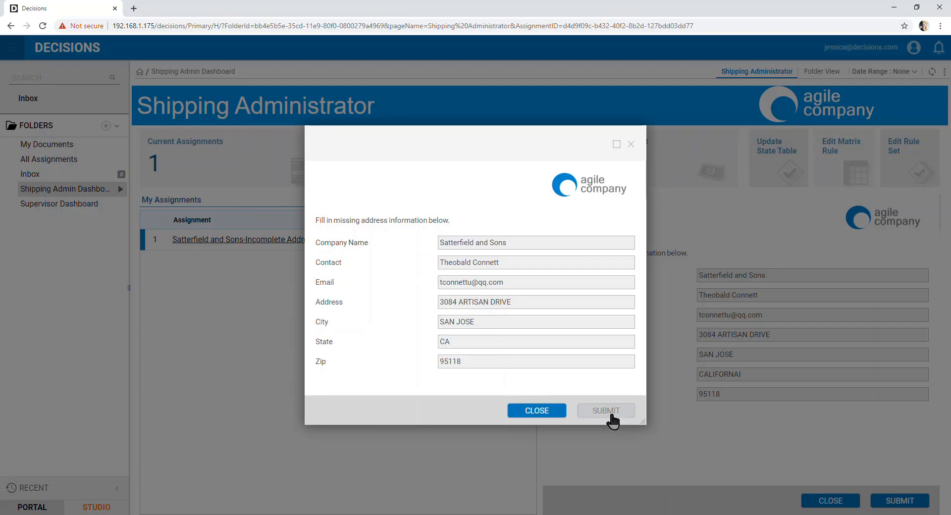
{"action": "left_click", "coordinate": [571, 357]}
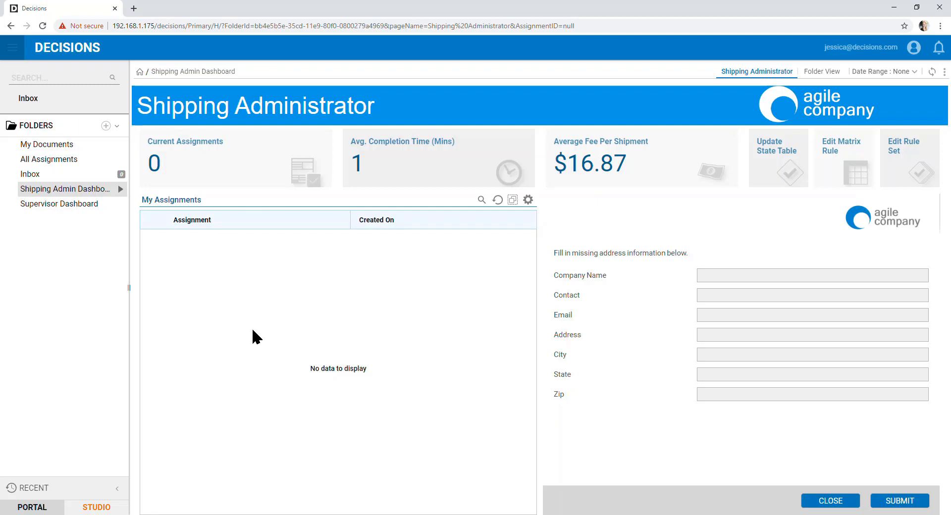
- Open the State Table rule for editing and add a row that maps the misspelling Californai to CA
{"action": "left_click", "coordinate": [792, 184]}
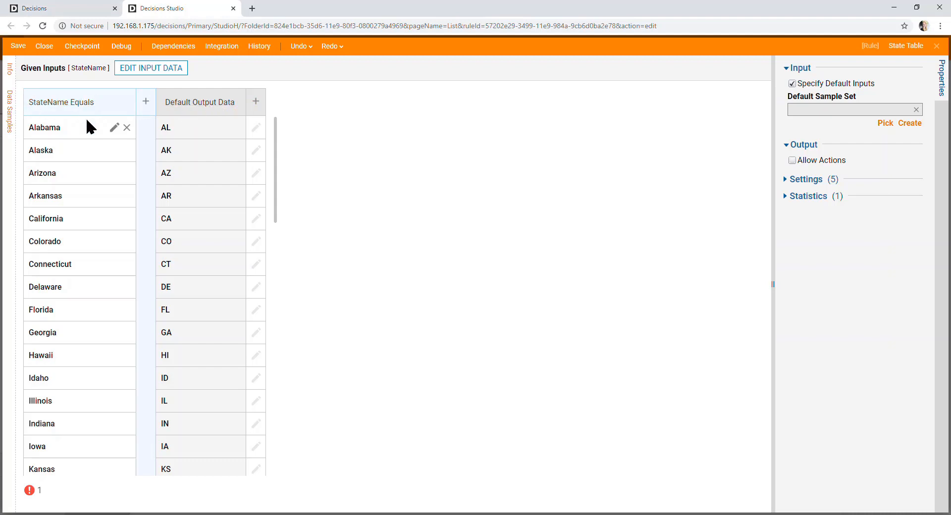
{"action": "scroll", "coordinate": [90, 174], "scroll_direction": "down", "scroll_amount": 5}
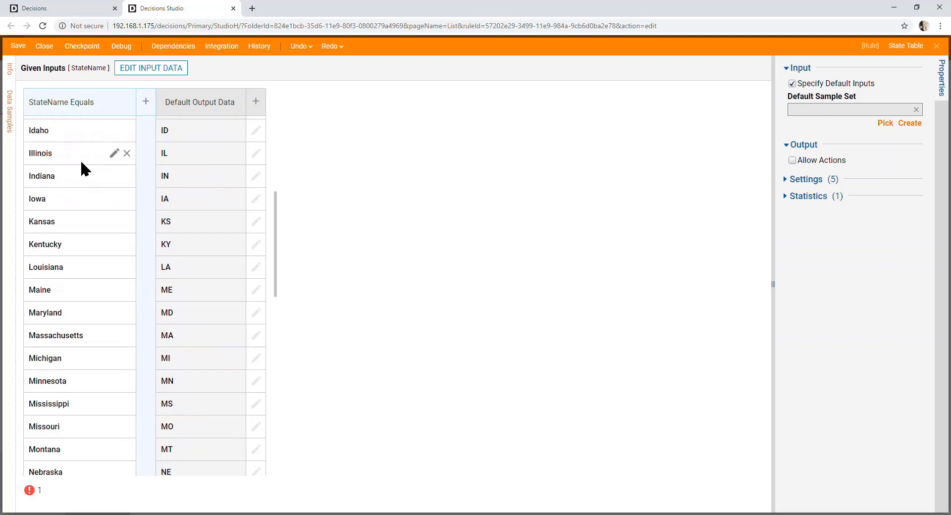
{"action": "scroll", "coordinate": [85, 162], "scroll_direction": "up", "scroll_amount": 5}
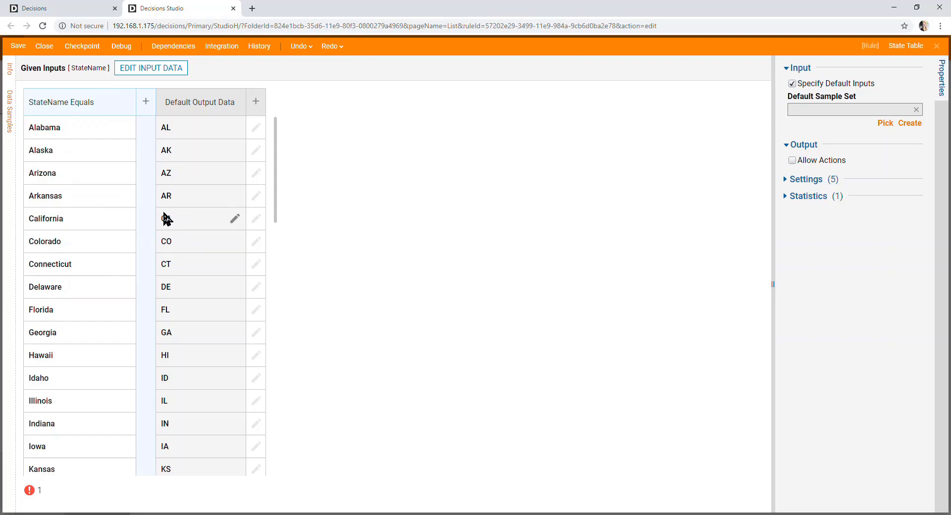
{"action": "scroll", "coordinate": [57, 294], "scroll_direction": "down", "scroll_amount": 10}
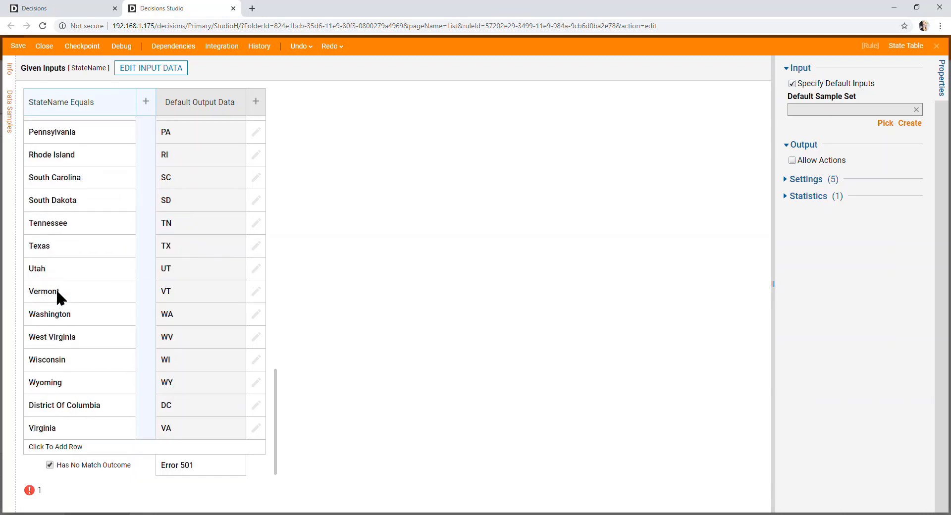
{"action": "left_click", "coordinate": [61, 445]}
{"action": "scroll", "coordinate": [61, 446], "scroll_direction": "down", "scroll_amount": 10}
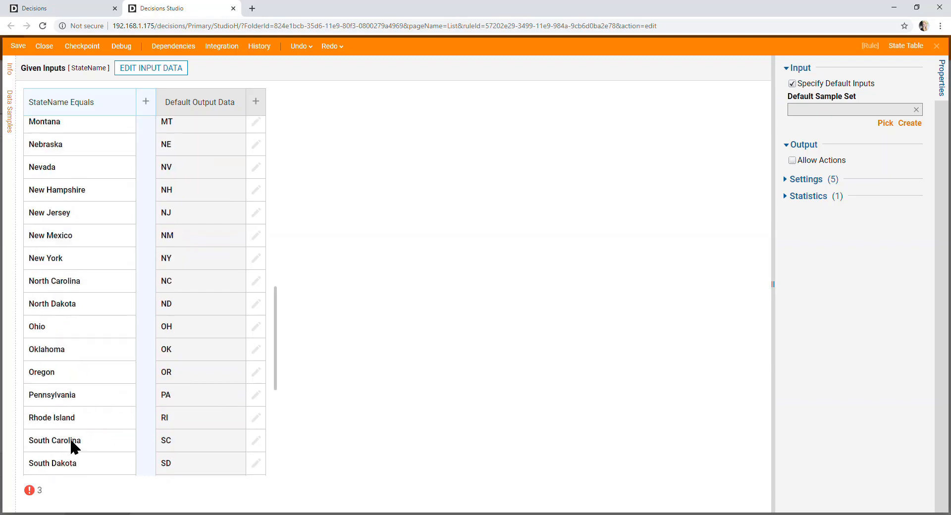
{"action": "left_click", "coordinate": [70, 433]}
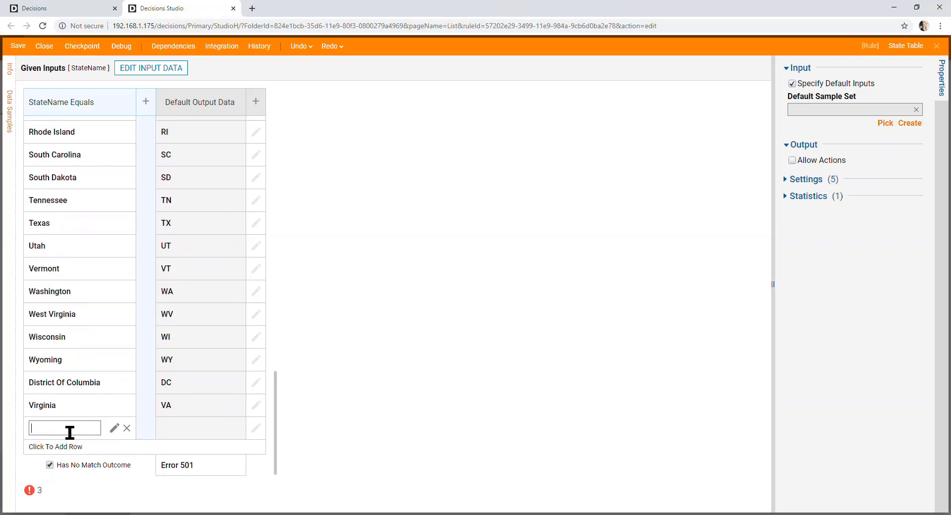
{"action": "type", "text": "Californai"}
{"action": "left_click", "coordinate": [199, 430]}
{"action": "type", "text": "C"}
{"action": "key", "text": "BackSpace"}
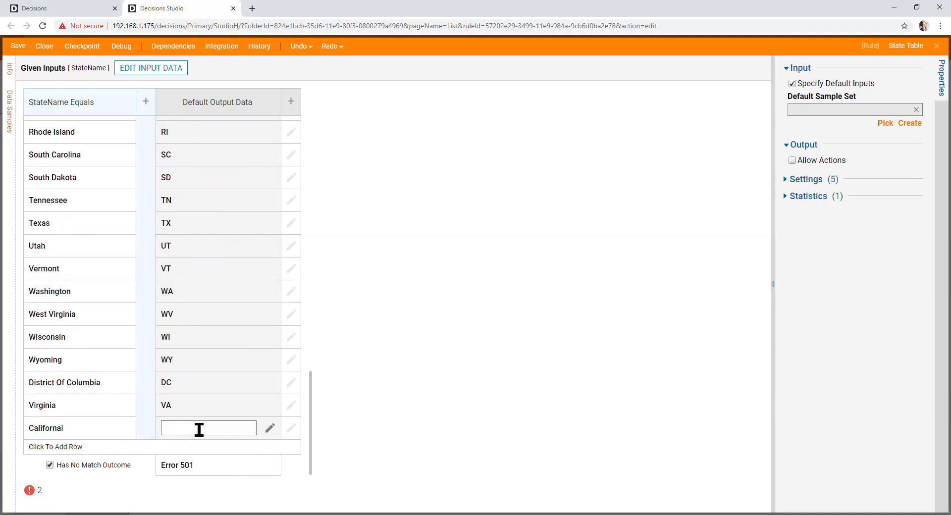
{"action": "type", "text": "CA"}
- Add another State Table row that maps the misspelling Colarado to CO
{"action": "left_click", "coordinate": [68, 446]}
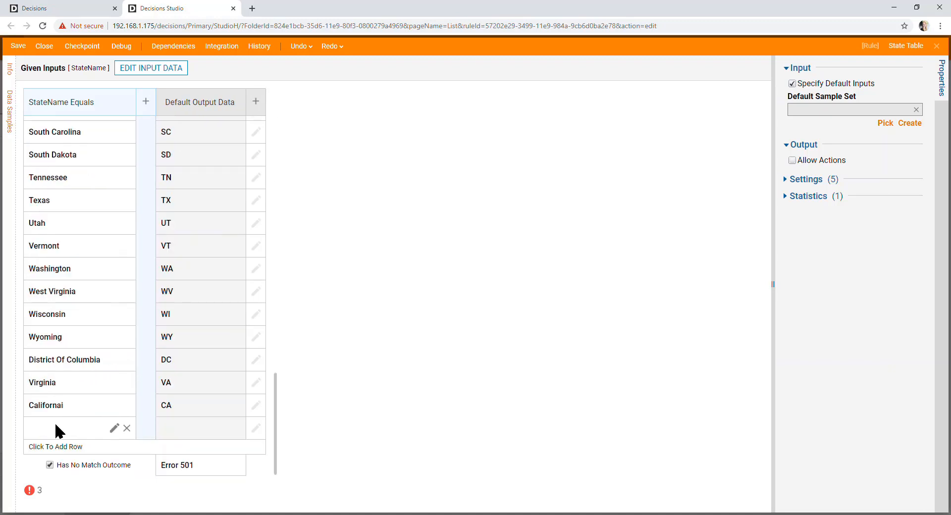
{"action": "left_click", "coordinate": [53, 425]}
{"action": "type", "text": "Colarado"}
{"action": "left_click", "coordinate": [218, 429]}
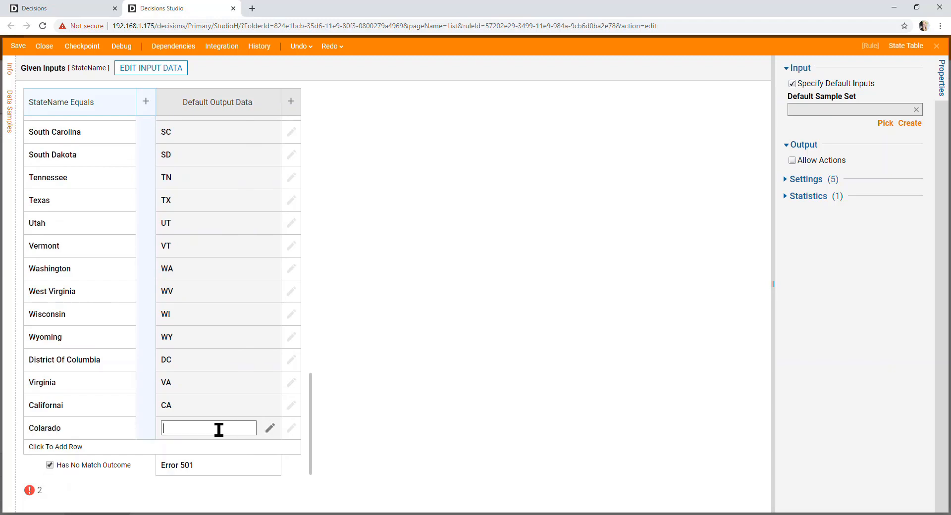
{"action": "type", "text": "CO"}
{"action": "left_click", "coordinate": [367, 450]}
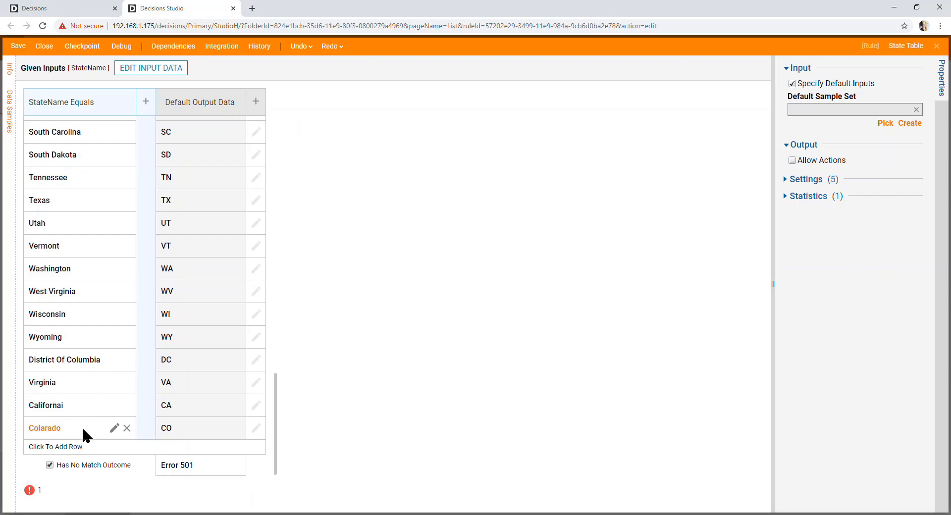
- Examine the match conditions offered for the StateName column, including the List Rules, without changing the condition, and return to the table's last rows
{"action": "scroll", "coordinate": [83, 428], "scroll_direction": "up", "scroll_amount": 4}
{"action": "scroll", "coordinate": [85, 430], "scroll_direction": "down", "scroll_amount": 4}
{"action": "scroll", "coordinate": [105, 421], "scroll_direction": "up", "scroll_amount": 18}
{"action": "mouse_move", "coordinate": [104, 421]}
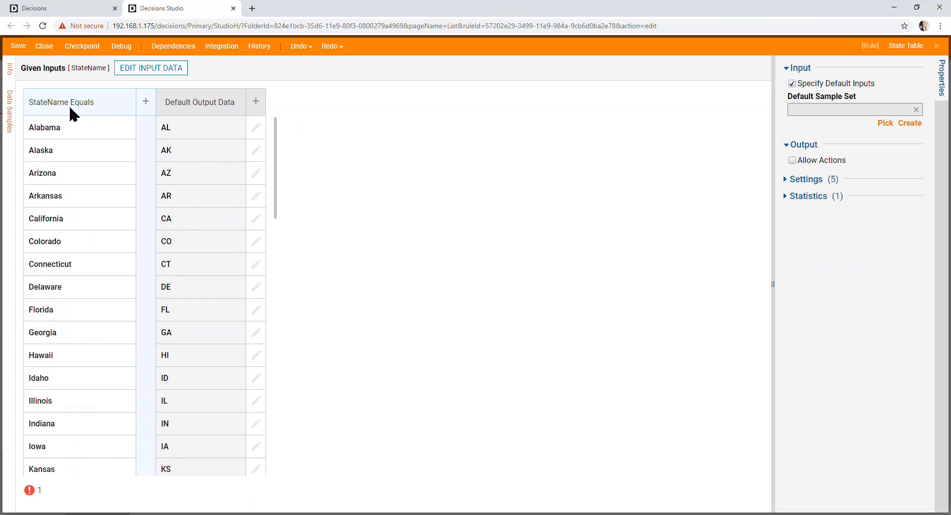
{"action": "left_click", "coordinate": [82, 101]}
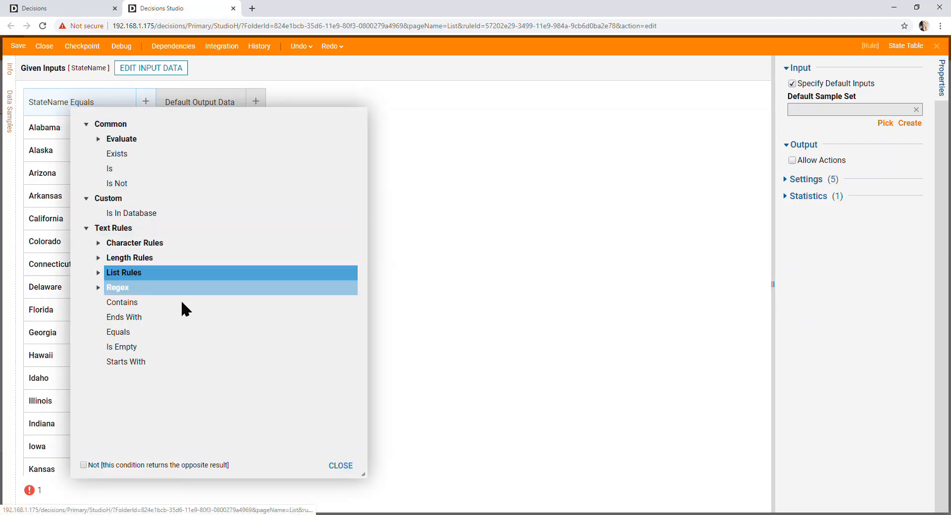
{"action": "left_click", "coordinate": [98, 273]}
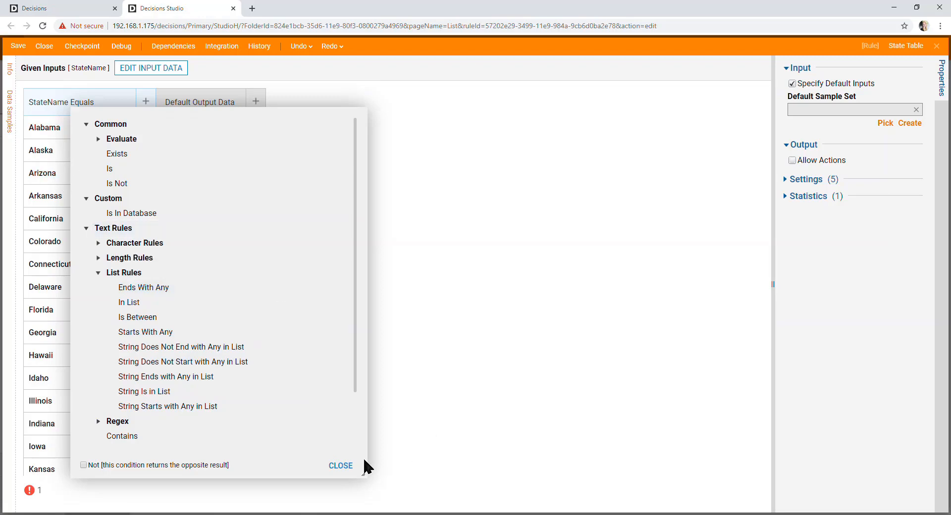
{"action": "left_click", "coordinate": [340, 466]}
{"action": "scroll", "coordinate": [89, 331], "scroll_direction": "down", "scroll_amount": 8}
{"action": "scroll", "coordinate": [88, 328], "scroll_direction": "down", "scroll_amount": 9}
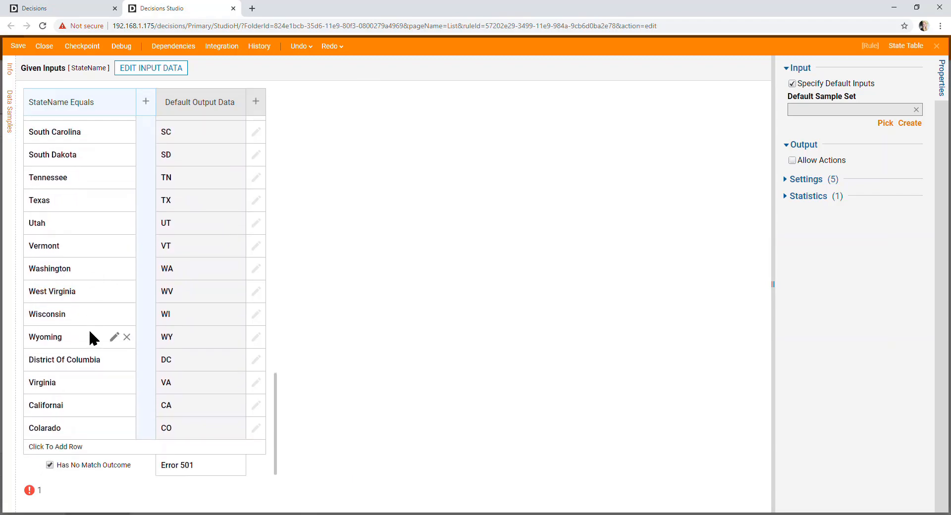
- Save the State Table rule without notes and close its editor
{"action": "left_click", "coordinate": [19, 48]}
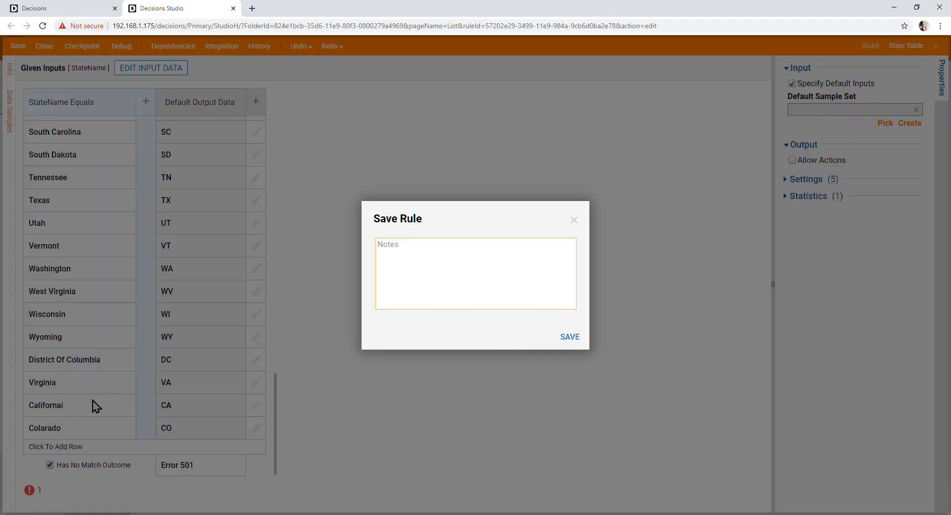
{"action": "left_click", "coordinate": [570, 338]}
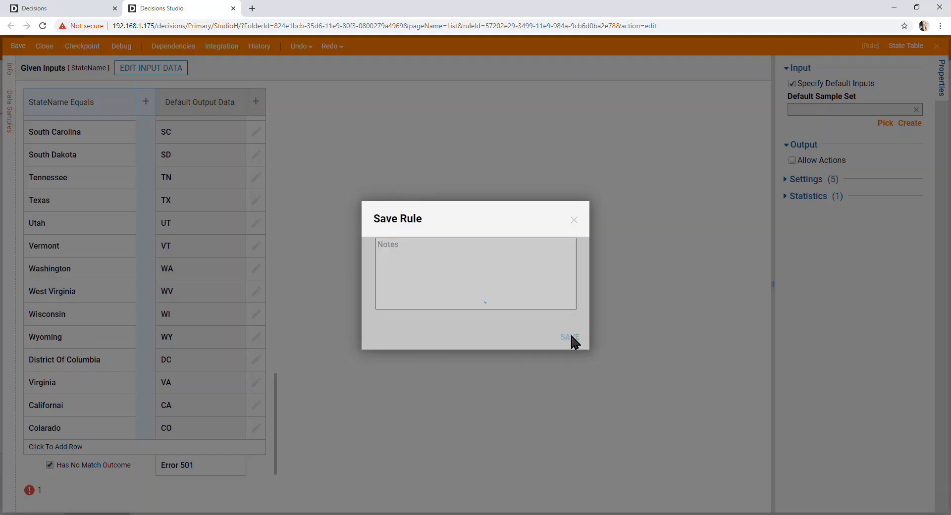
{"action": "left_click", "coordinate": [233, 8]}
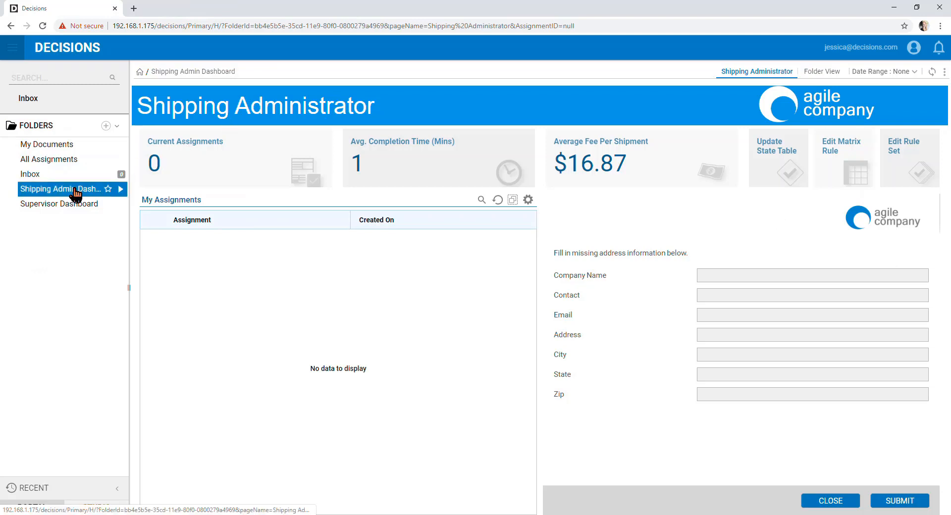
- Open the Supervisor Dashboard and compare the latest batch's input addresses with the corrected output data
{"action": "left_click", "coordinate": [61, 204]}
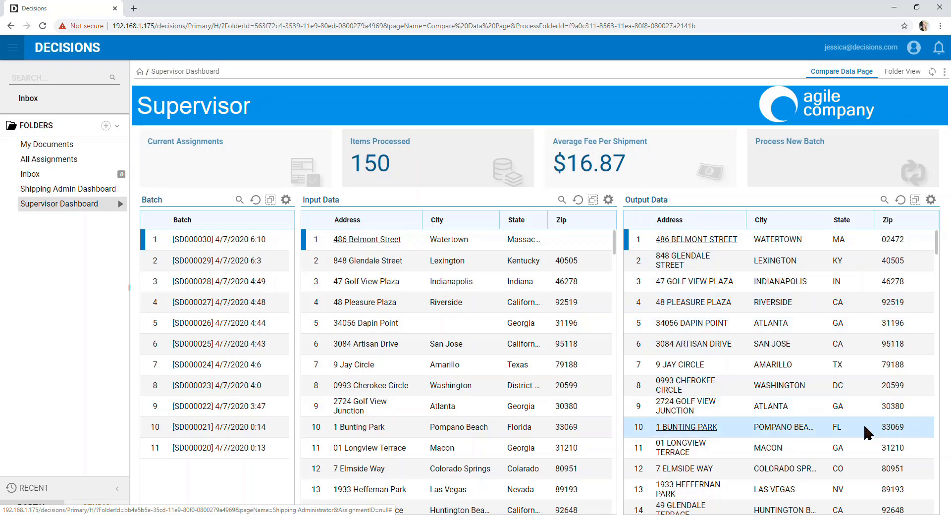
{"action": "scroll", "coordinate": [869, 430], "scroll_direction": "down", "scroll_amount": 1}
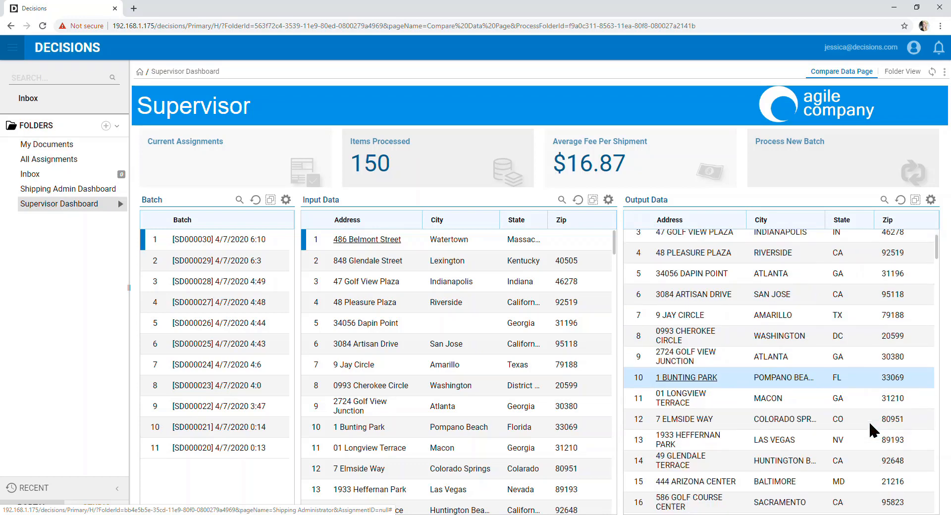
{"action": "scroll", "coordinate": [861, 429], "scroll_direction": "up", "scroll_amount": 1}
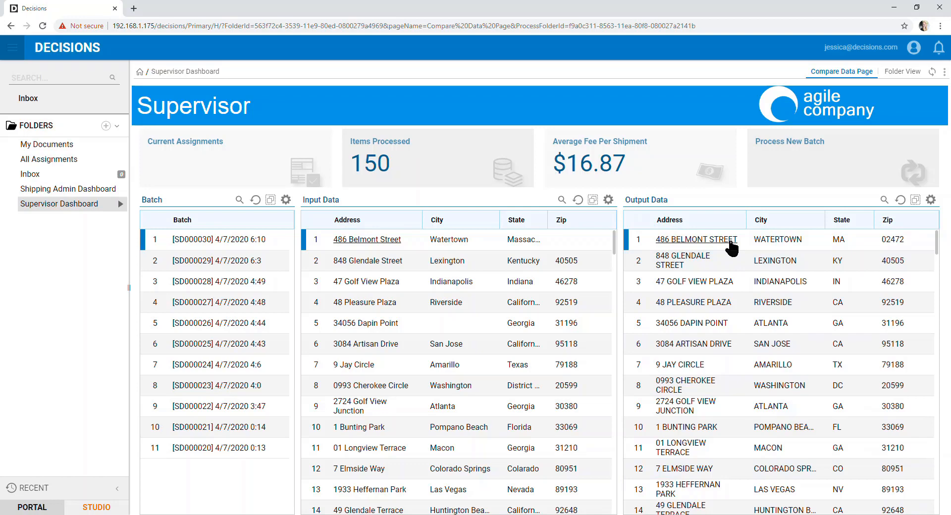
- Download the finalized shipping file using the Download CSV action on the first Output Data record
{"action": "left_click", "coordinate": [730, 243]}
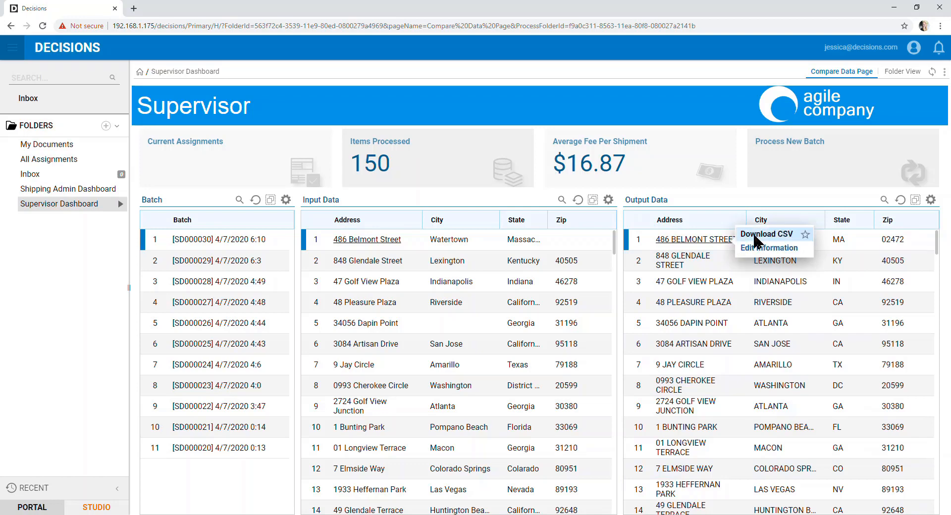
{"action": "left_click", "coordinate": [754, 235]}
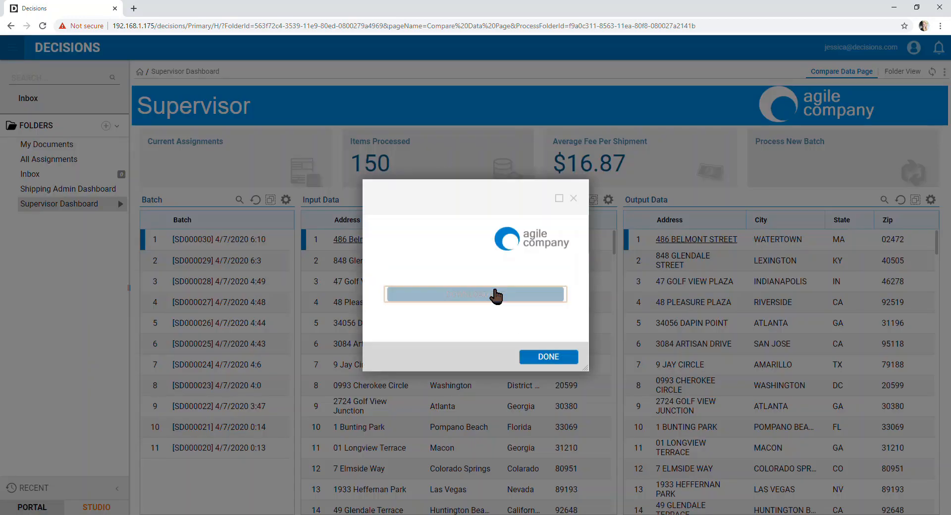
{"action": "left_click", "coordinate": [495, 295]}
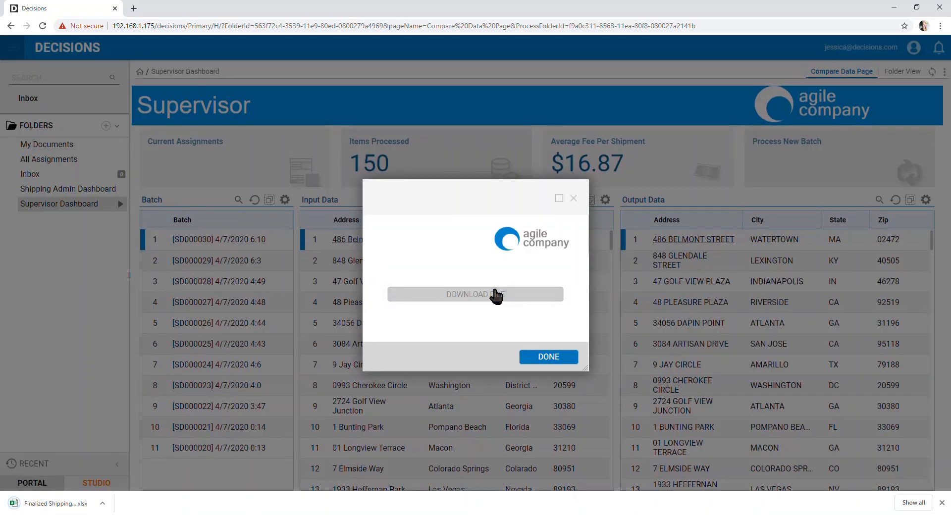
- Open the downloaded Finalized Shipping Details file in Excel, maximize its window and enable editing
{"action": "left_click", "coordinate": [49, 503]}
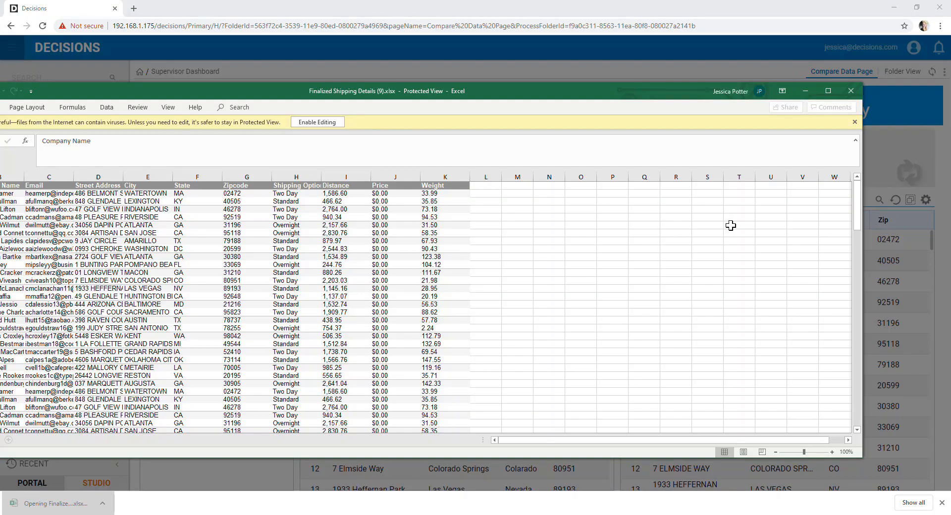
{"action": "left_click", "coordinate": [828, 91]}
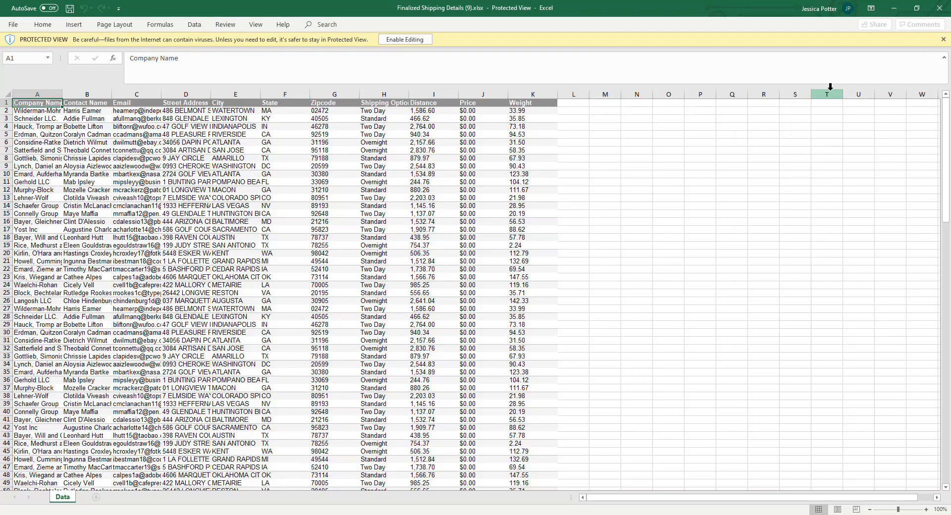
{"action": "left_click", "coordinate": [419, 39]}
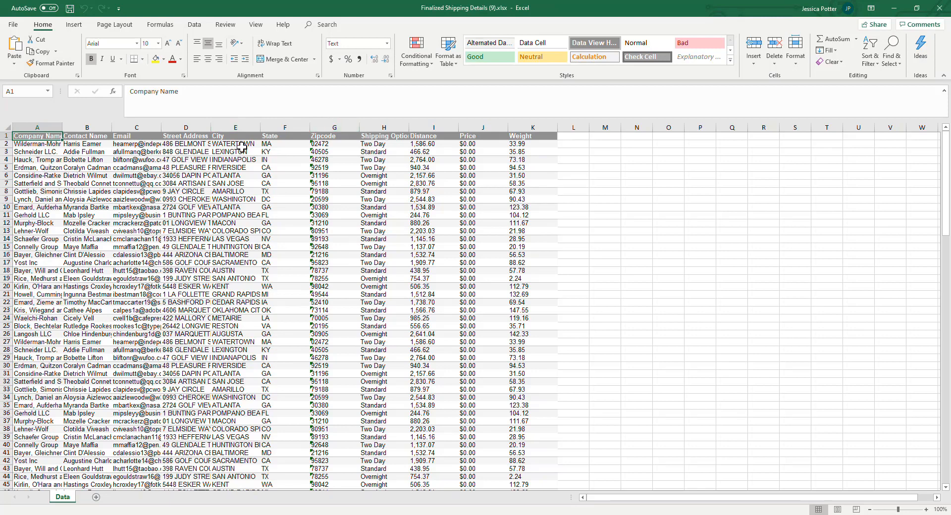
- Review the finalized shipping rows down to the end of the data, including the Price column, and return to the first rows
{"action": "scroll", "coordinate": [179, 380], "scroll_direction": "down", "scroll_amount": 1}
{"action": "scroll", "coordinate": [180, 380], "scroll_direction": "down", "scroll_amount": 20}
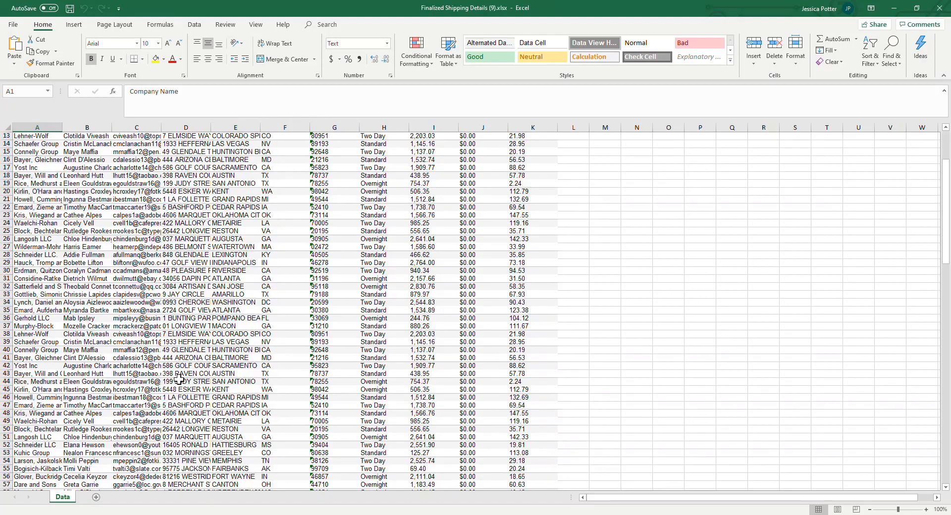
{"action": "scroll", "coordinate": [180, 379], "scroll_direction": "down", "scroll_amount": 17}
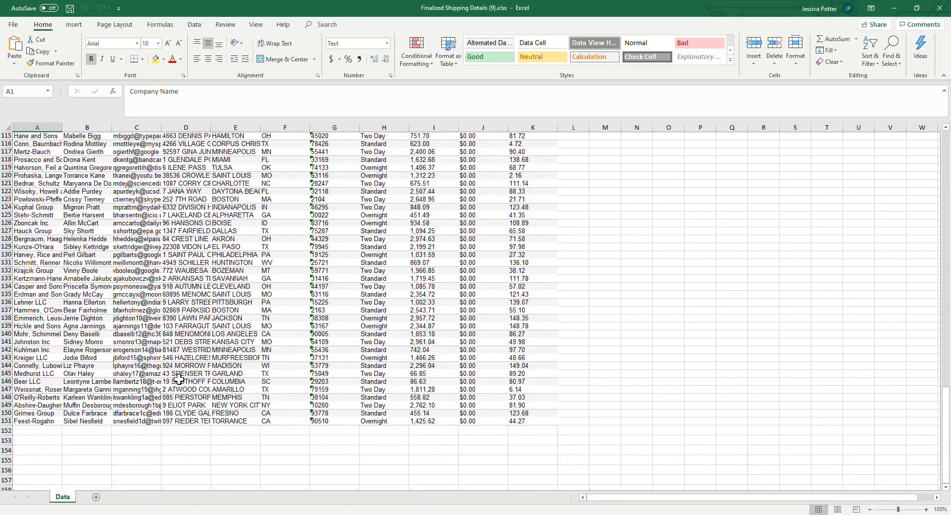
{"action": "scroll", "coordinate": [179, 379], "scroll_direction": "up", "scroll_amount": 20}
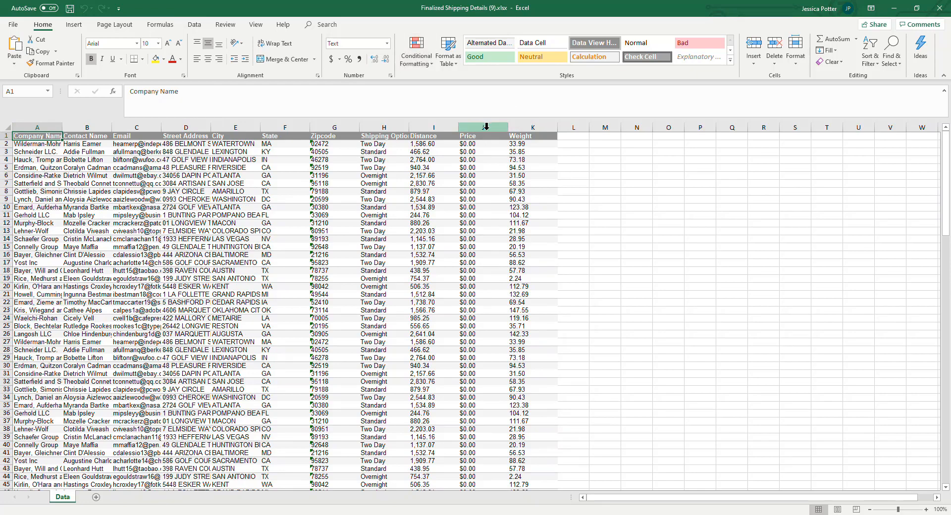
{"action": "scroll", "coordinate": [479, 453], "scroll_direction": "down", "scroll_amount": 10}
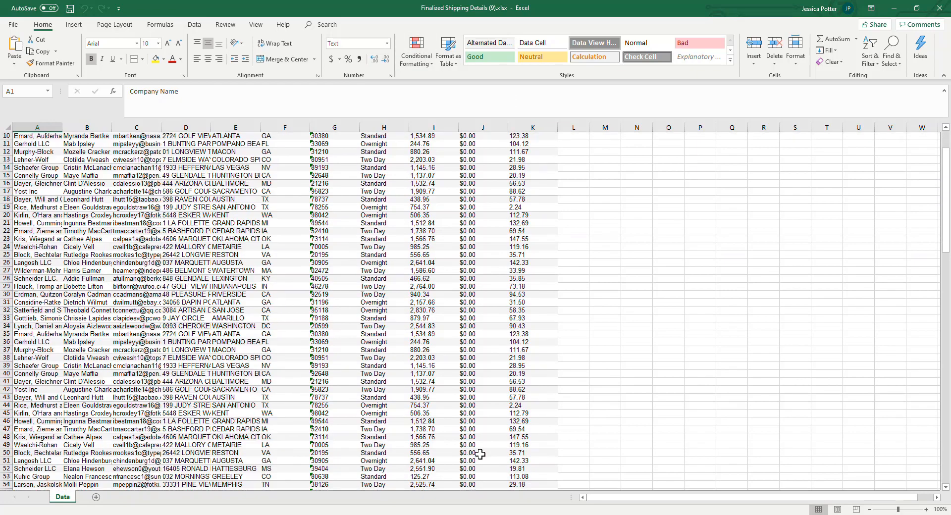
{"action": "scroll", "coordinate": [480, 453], "scroll_direction": "down", "scroll_amount": 5}
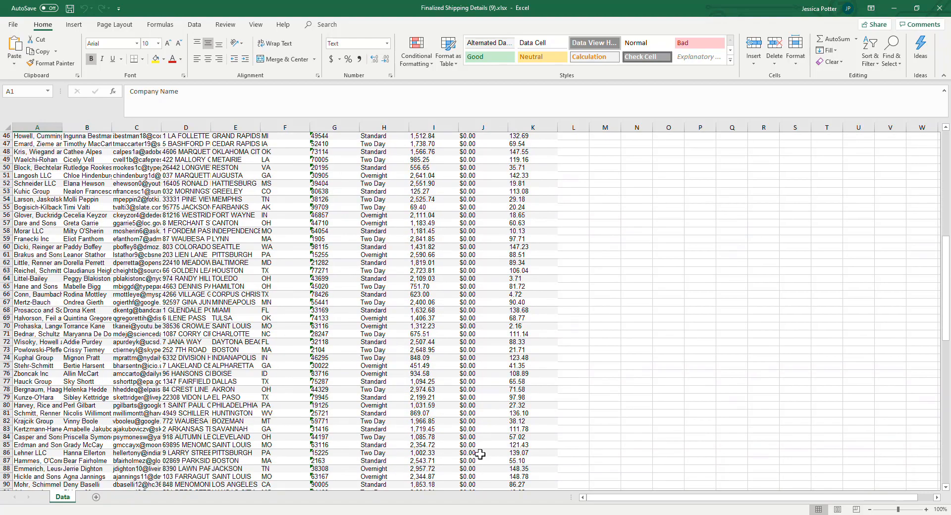
{"action": "scroll", "coordinate": [480, 454], "scroll_direction": "down", "scroll_amount": 4}
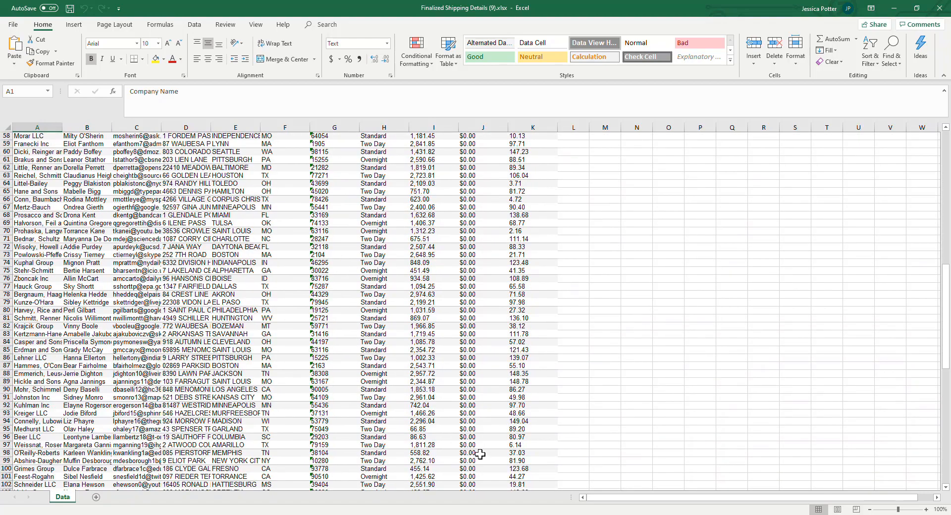
{"action": "scroll", "coordinate": [480, 454], "scroll_direction": "up", "scroll_amount": 19}
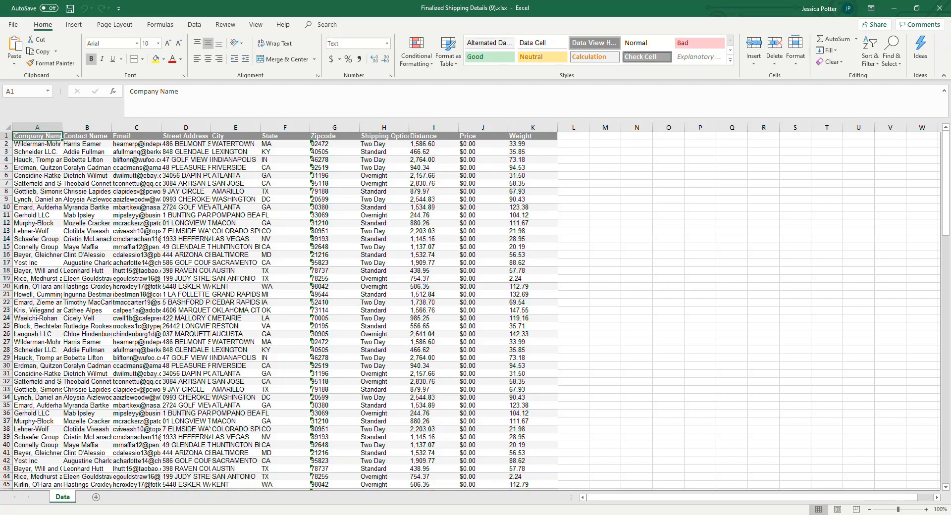
- Close the Finalized Shipping Details workbook and dismiss the file download dialog in Decisions
{"action": "left_click_drag", "start_coordinate": [597, 7], "coordinate": [451, 146]}
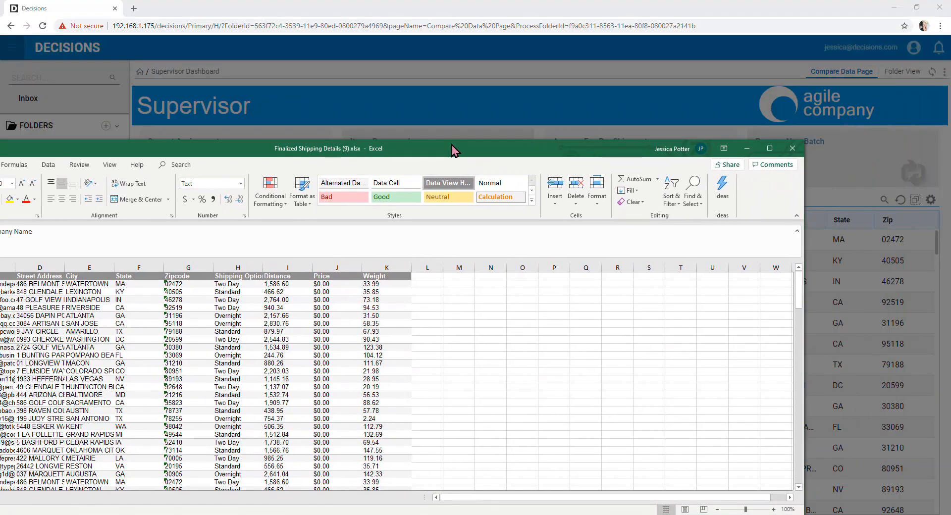
{"action": "left_click", "coordinate": [793, 149]}
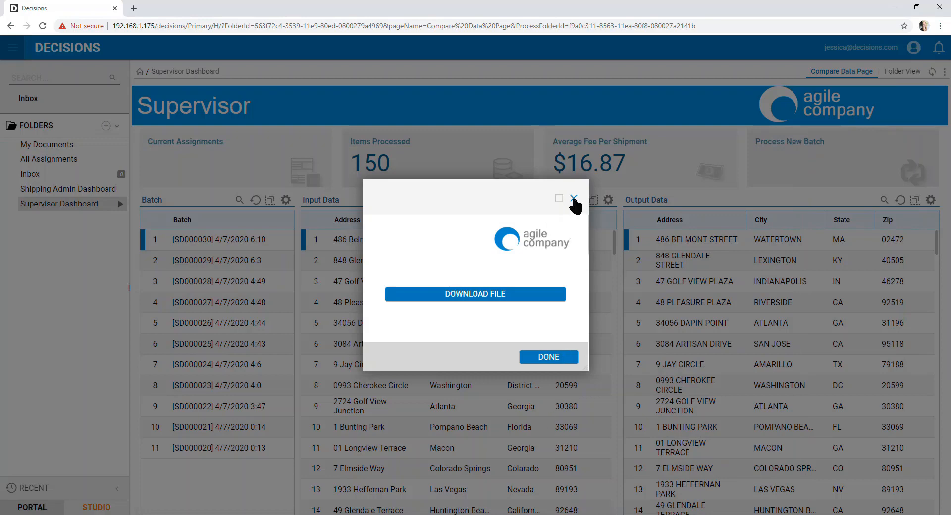
{"action": "left_click", "coordinate": [573, 199]}
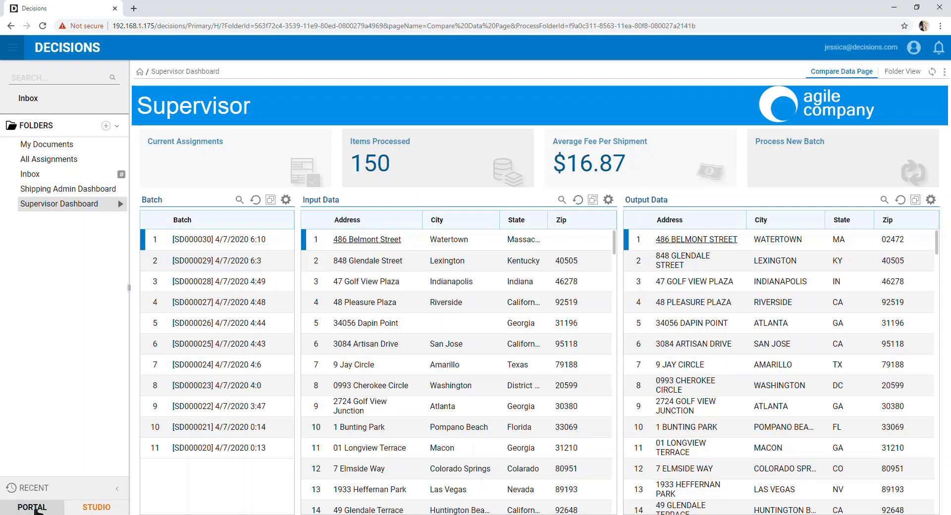
- Switch from the Portal to the Studio and open Main Flow from the ETL Webinar folder for editing
{"action": "left_click", "coordinate": [89, 508]}
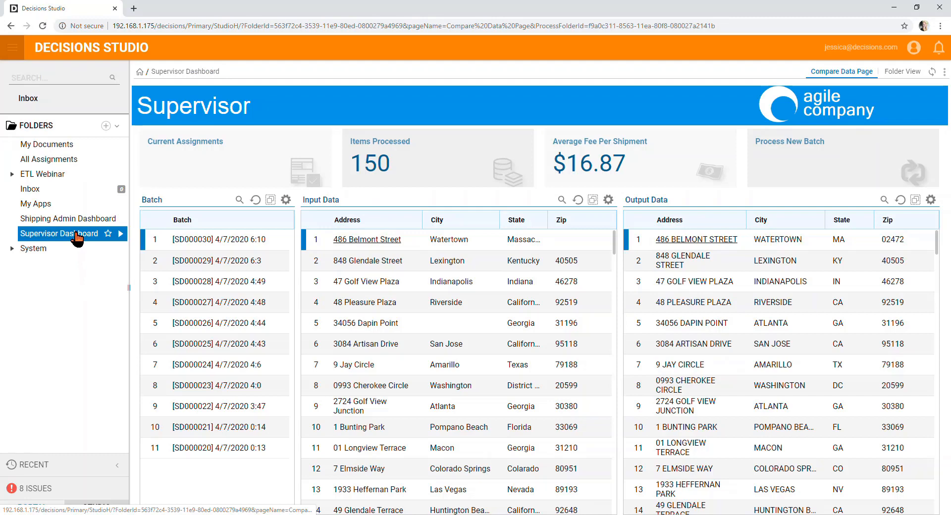
{"action": "left_click", "coordinate": [77, 180]}
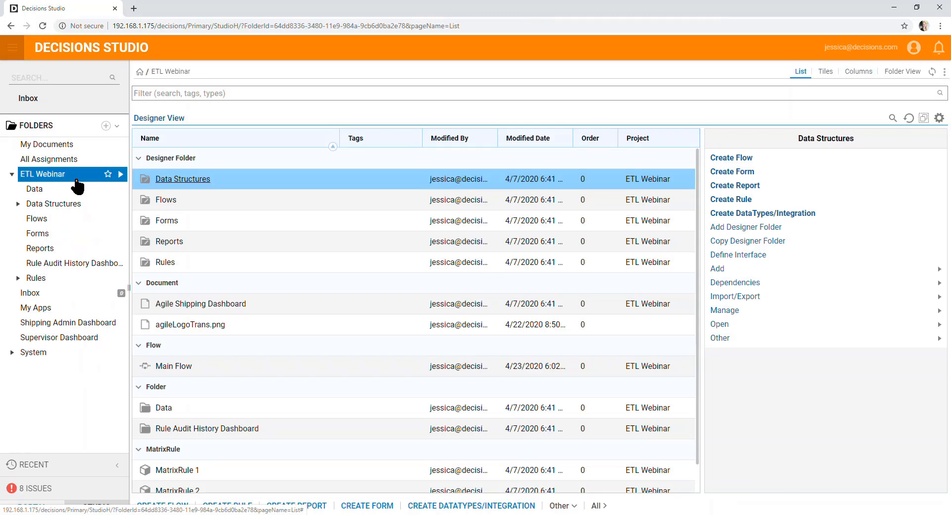
{"action": "double_click", "coordinate": [188, 366]}
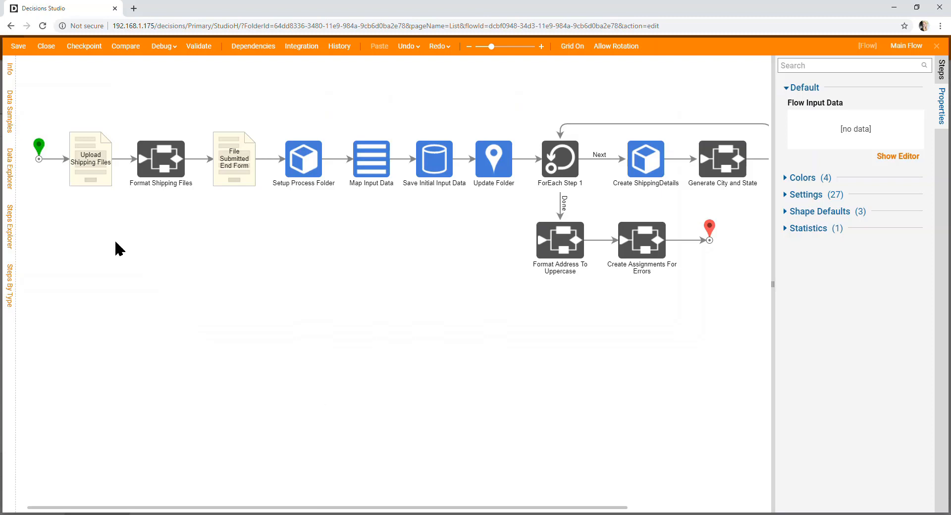
- Check the settings of the Upload Shipping Files step, and open the Format Shipping Files subflow for editing
{"action": "left_click", "coordinate": [102, 182]}
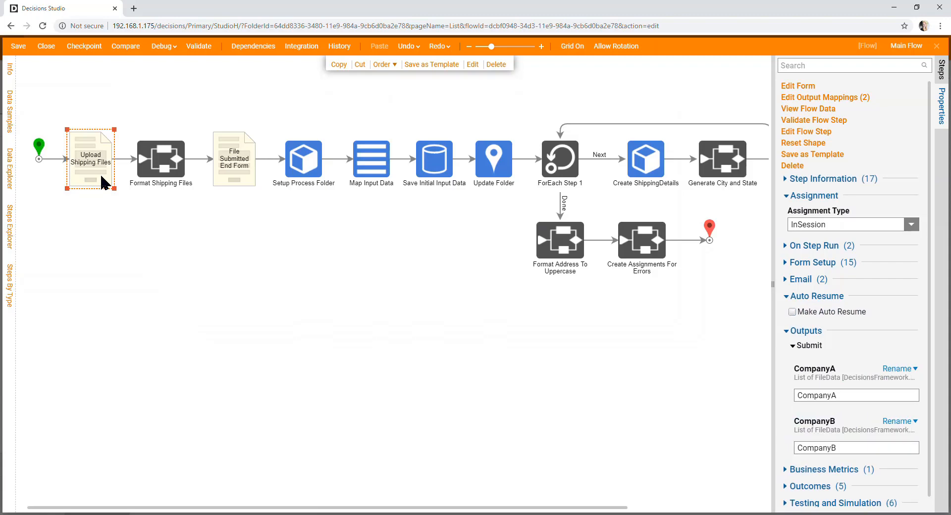
{"action": "left_click", "coordinate": [160, 161]}
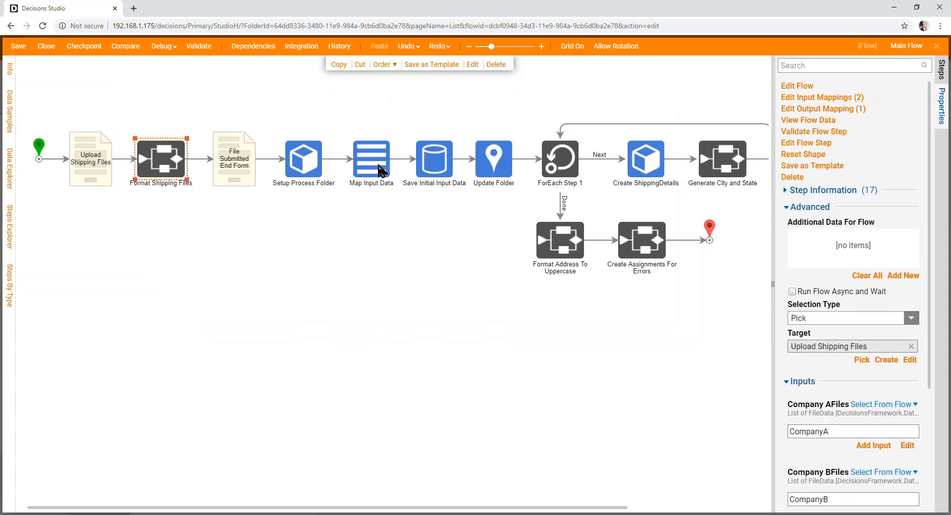
{"action": "left_click", "coordinate": [812, 87]}
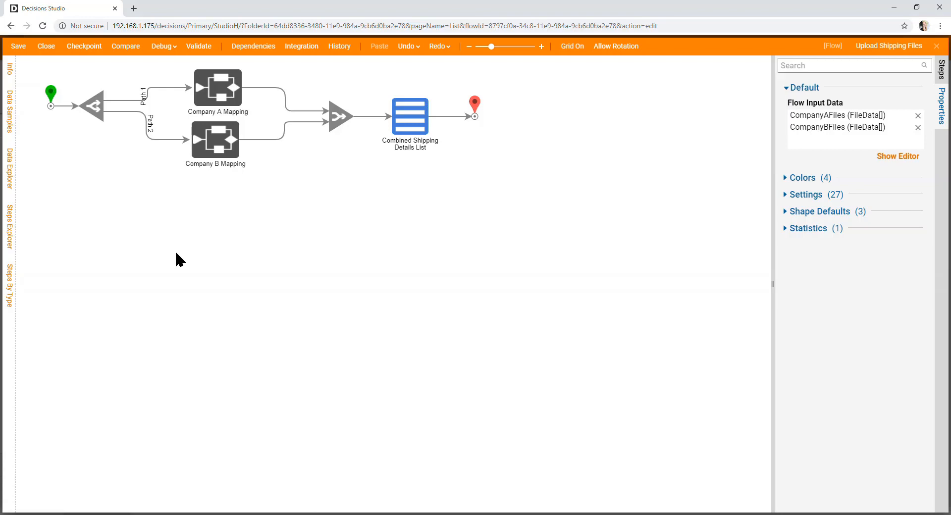
- Inspect the Company A and Company B Mapping steps, and open the Company A Mapping subflow for editing
{"action": "left_click", "coordinate": [236, 85]}
{"action": "left_click", "coordinate": [222, 128]}
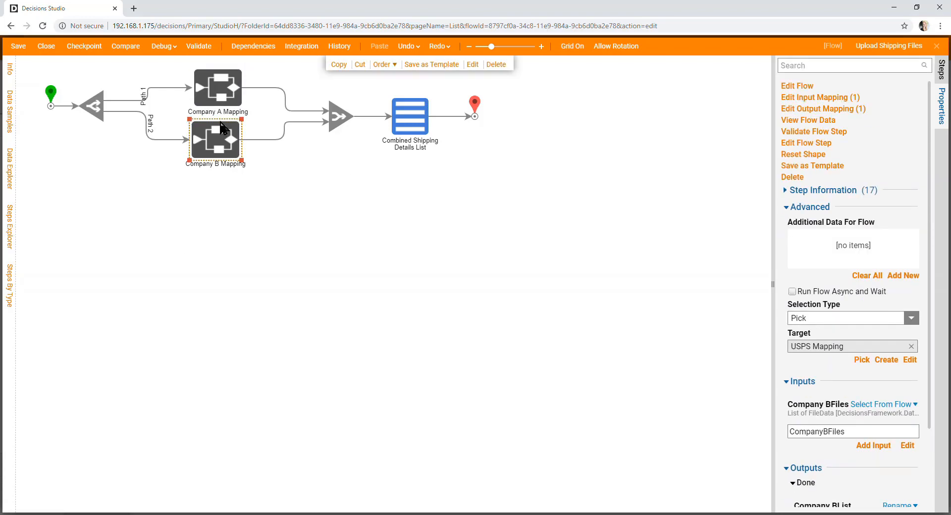
{"action": "left_click", "coordinate": [228, 91]}
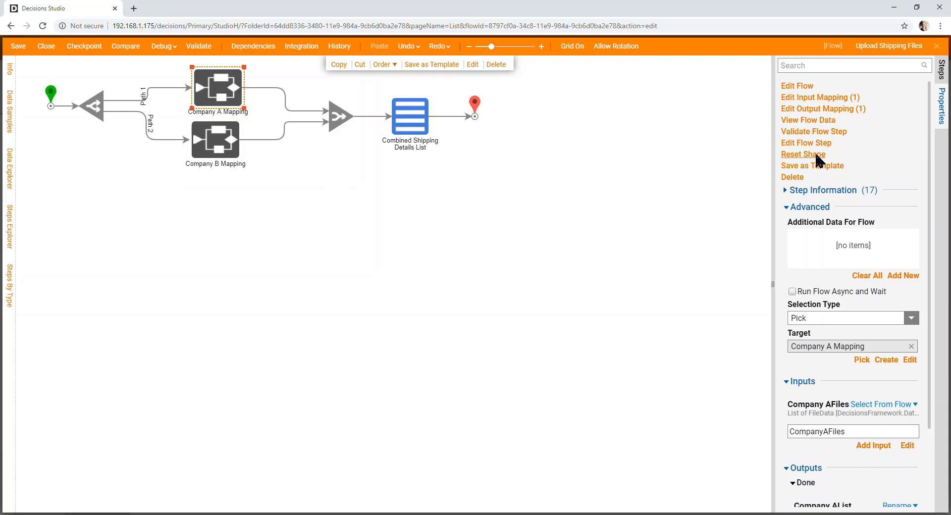
{"action": "left_click", "coordinate": [795, 86]}
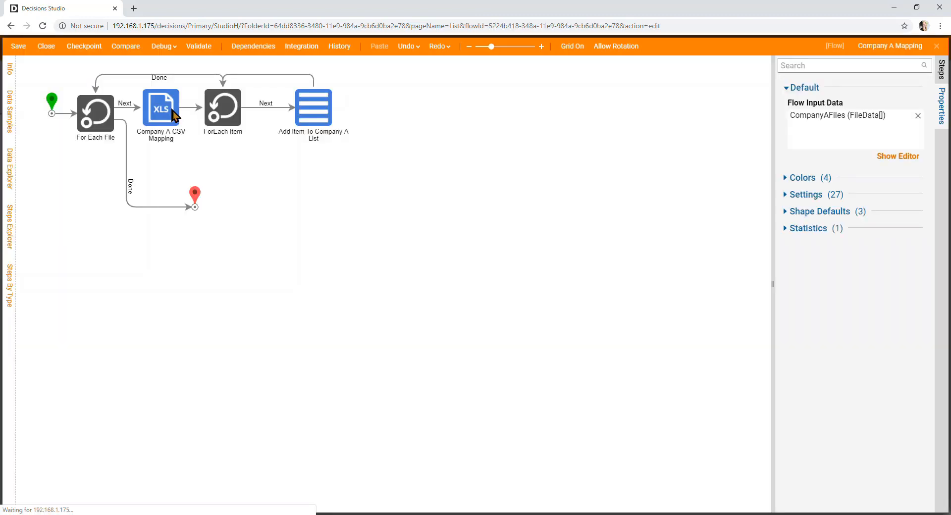
- Examine how the Company A CSV Mapping step maps the individual __INPUT fields to ShippingDetails, leaving the mapping as it is
{"action": "left_click", "coordinate": [173, 113]}
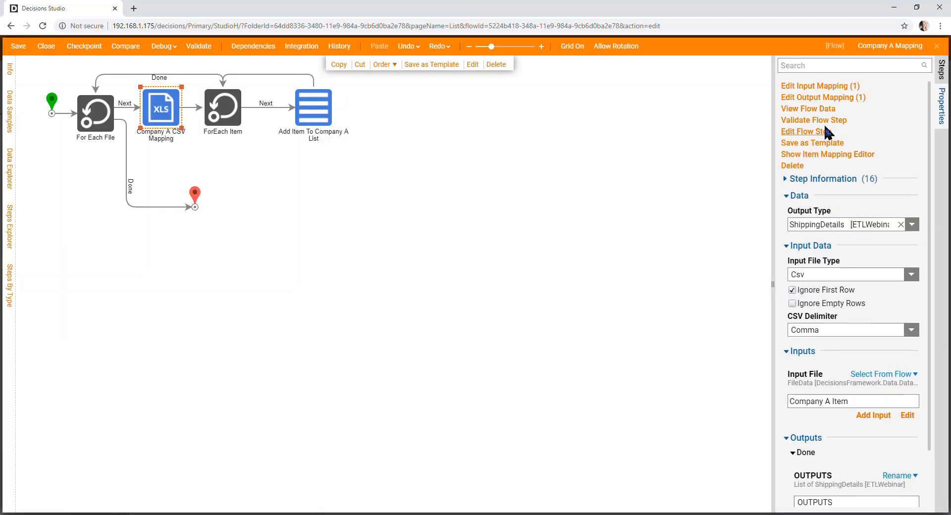
{"action": "left_click", "coordinate": [826, 152]}
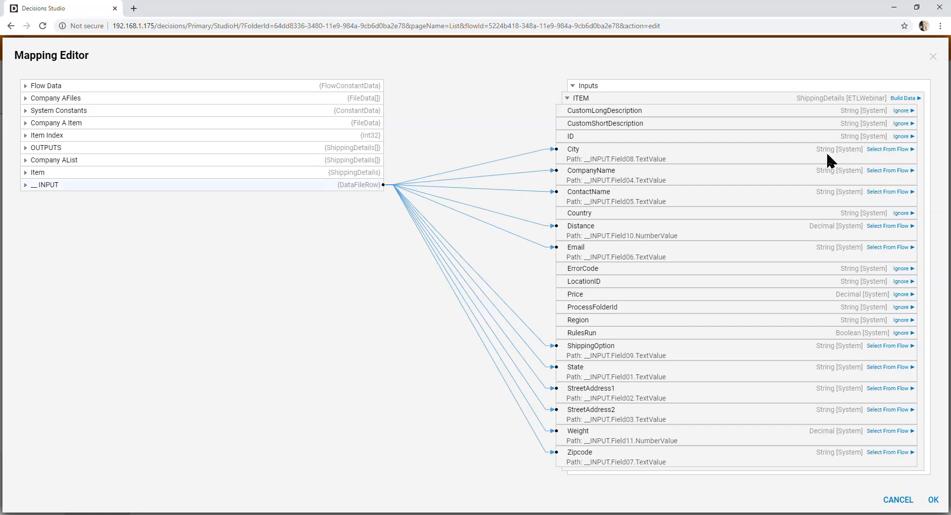
{"action": "left_click", "coordinate": [24, 182]}
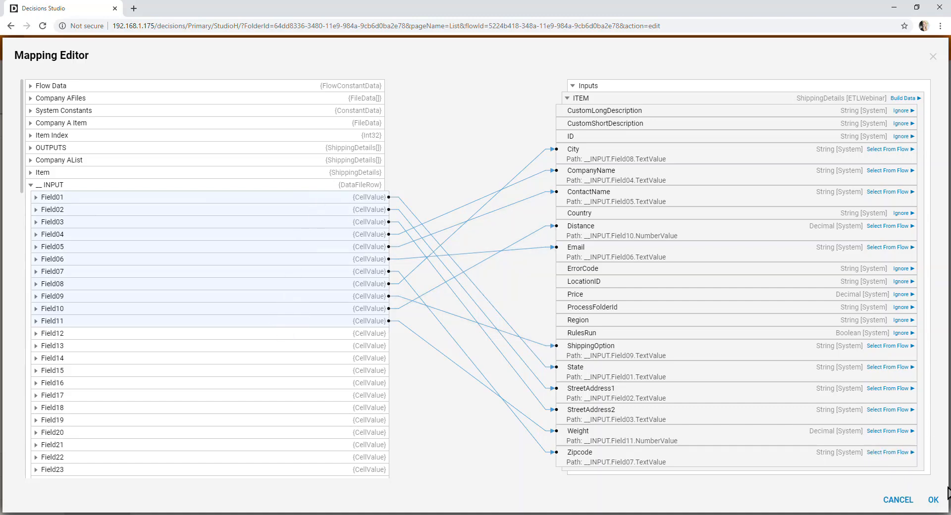
{"action": "left_click", "coordinate": [933, 499]}
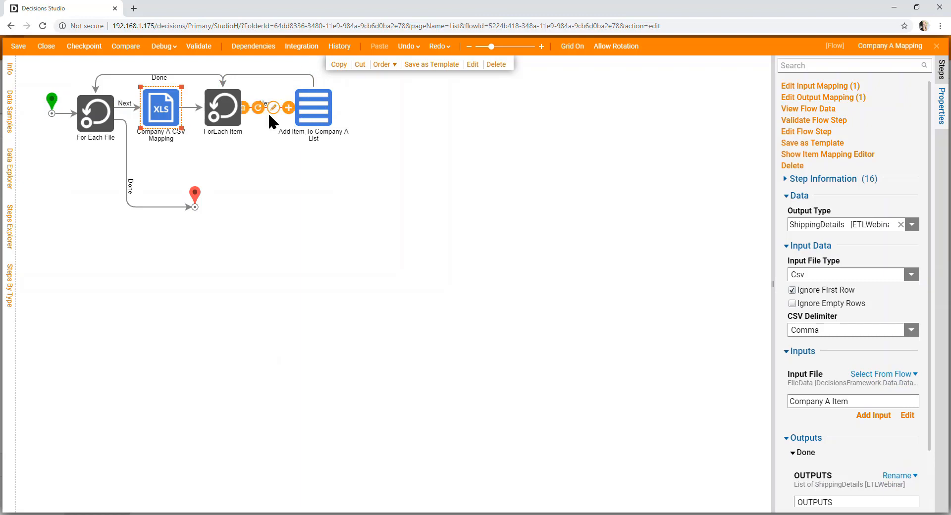
- Close the Company A Mapping flow without saving and open the Company B Mapping step's subflow for editing
{"action": "left_click", "coordinate": [45, 48]}
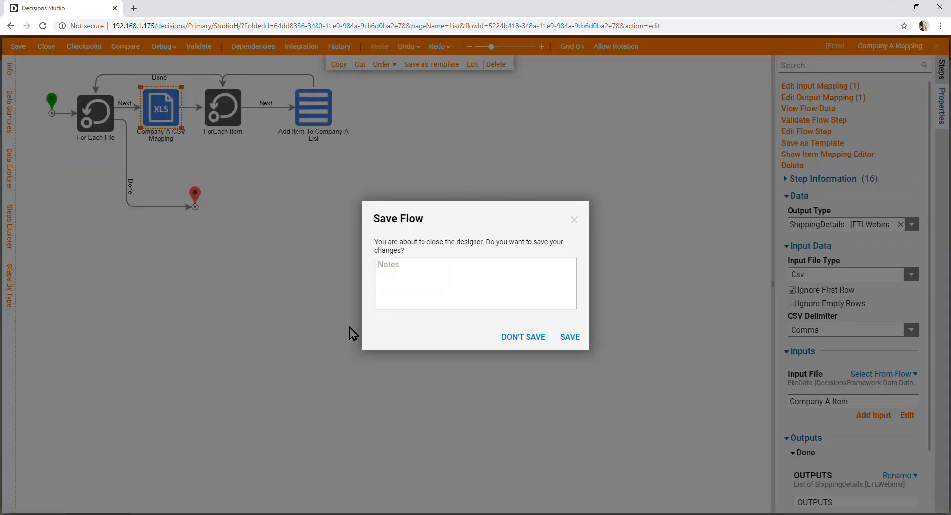
{"action": "left_click", "coordinate": [530, 339]}
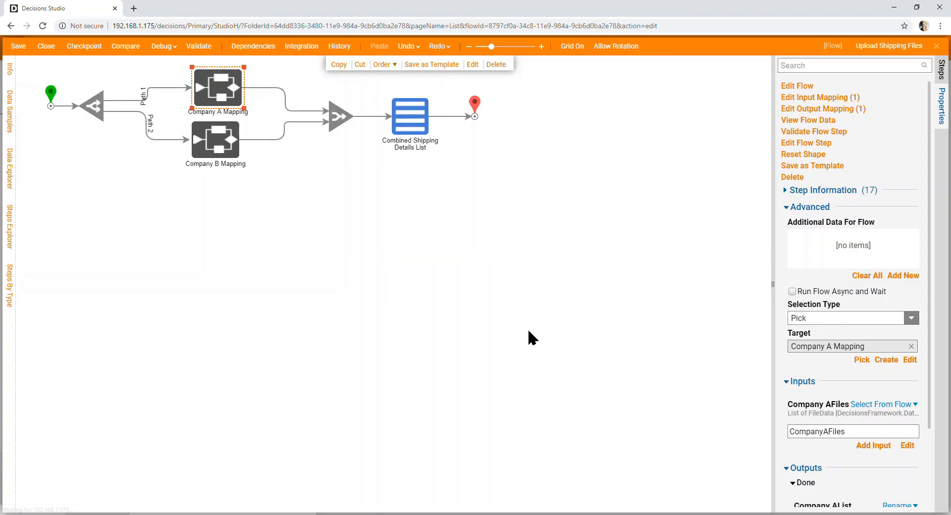
{"action": "left_click", "coordinate": [230, 154]}
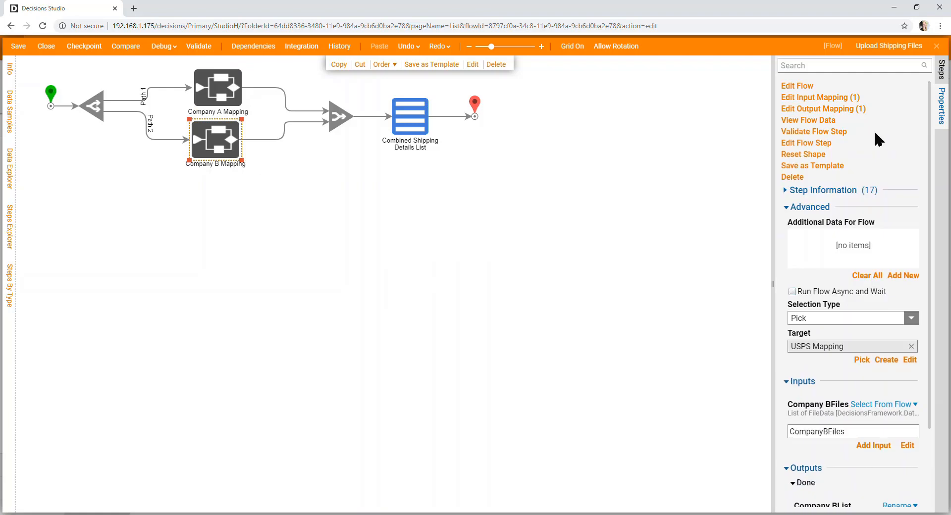
{"action": "left_click", "coordinate": [808, 88]}
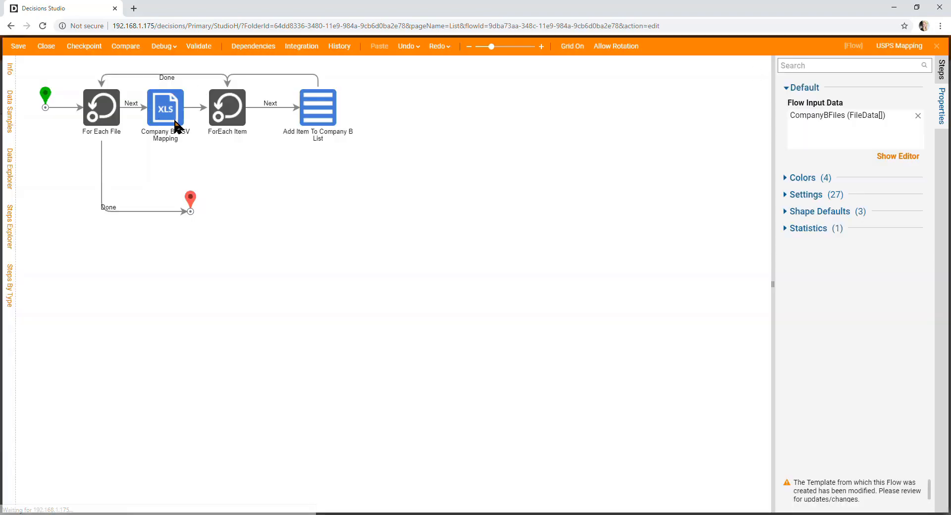
- Examine how the Company B CSV Mapping step maps the individual __INPUT fields to ShippingDetails, and close the subflow
{"action": "left_click", "coordinate": [173, 125]}
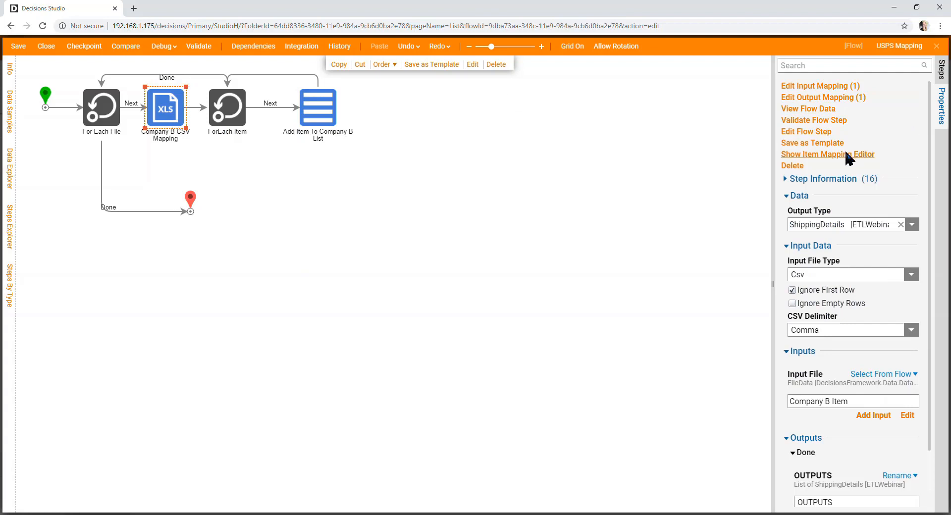
{"action": "left_click", "coordinate": [848, 155]}
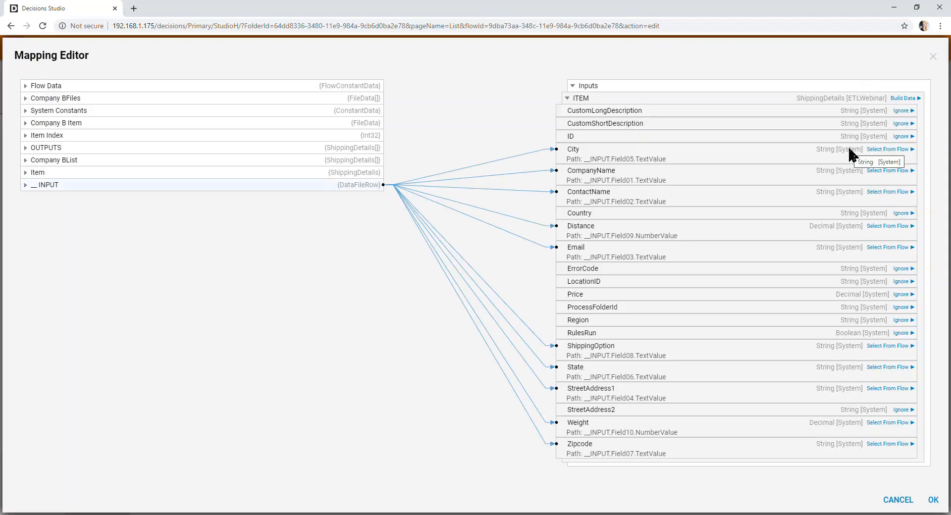
{"action": "left_click", "coordinate": [26, 185]}
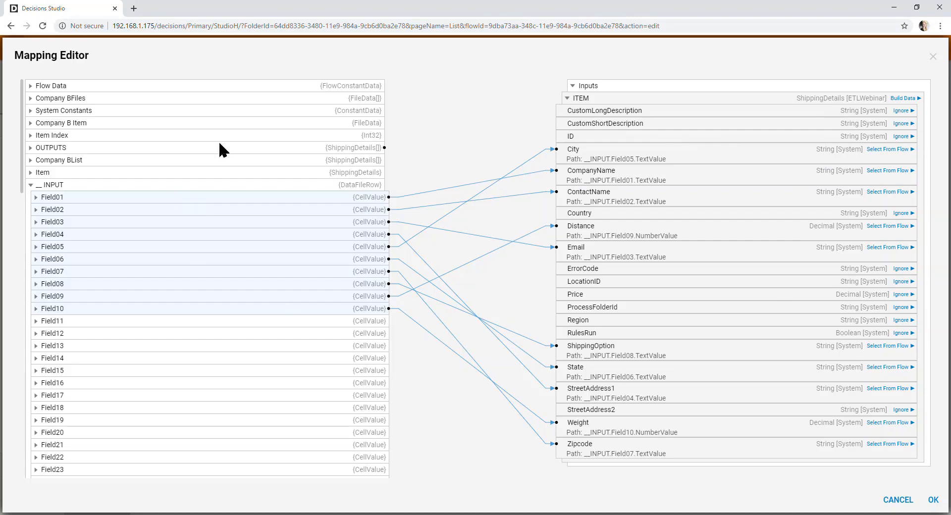
{"action": "left_click", "coordinate": [933, 500]}
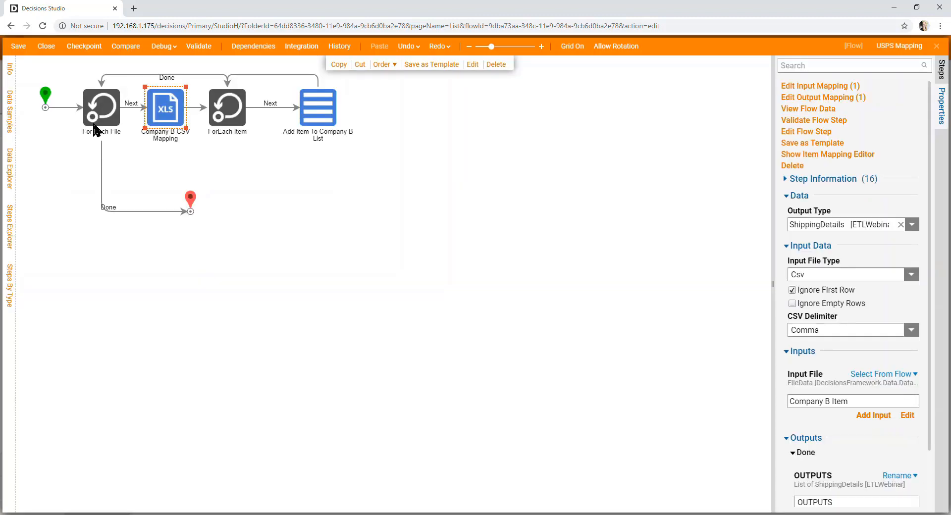
{"action": "left_click", "coordinate": [46, 46]}
{"action": "left_click", "coordinate": [568, 347]}
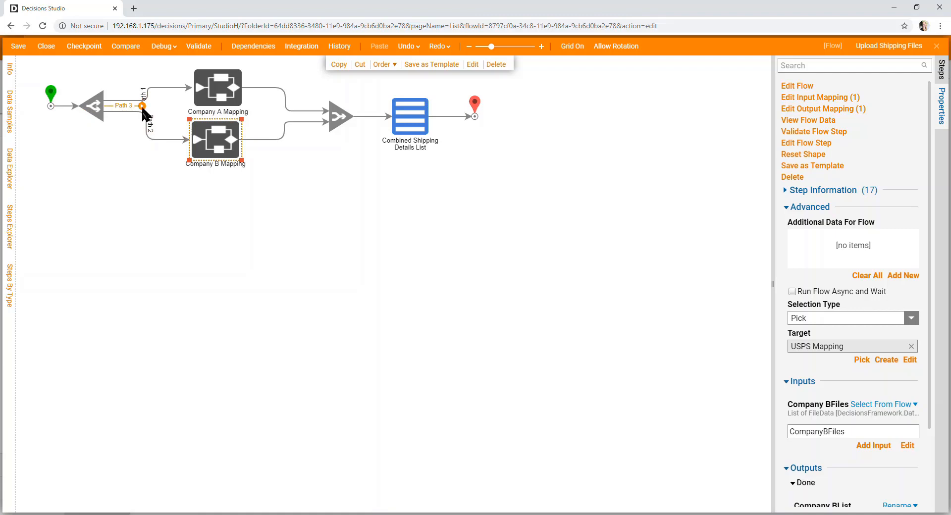
- Add a Fetch Entities step on Path 3 of the branch and place it below the Company B Mapping step
{"action": "left_click_drag", "start_coordinate": [141, 105], "coordinate": [214, 240]}
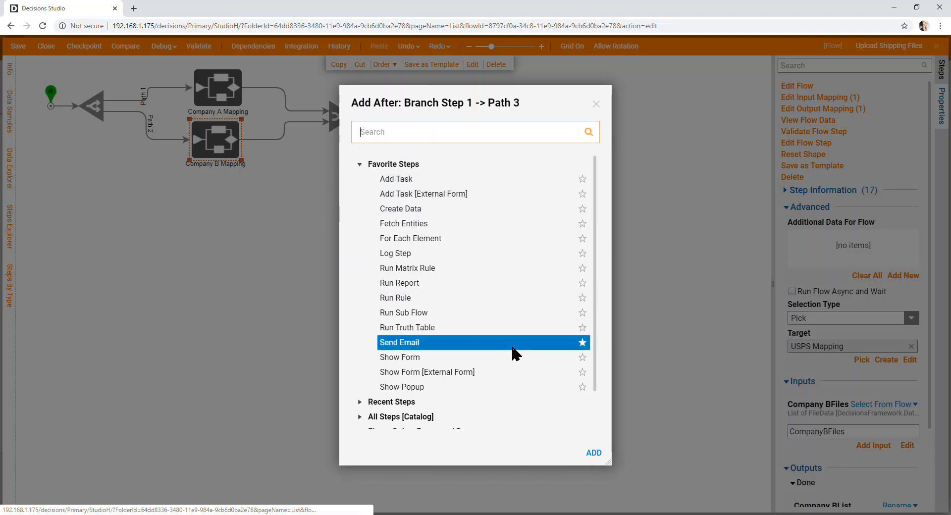
{"action": "left_click", "coordinate": [438, 227]}
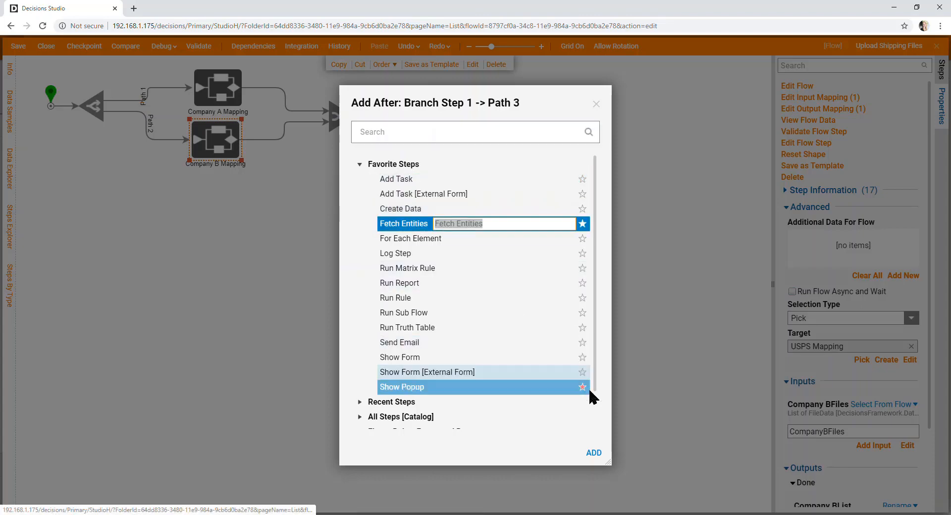
{"action": "left_click", "coordinate": [593, 453]}
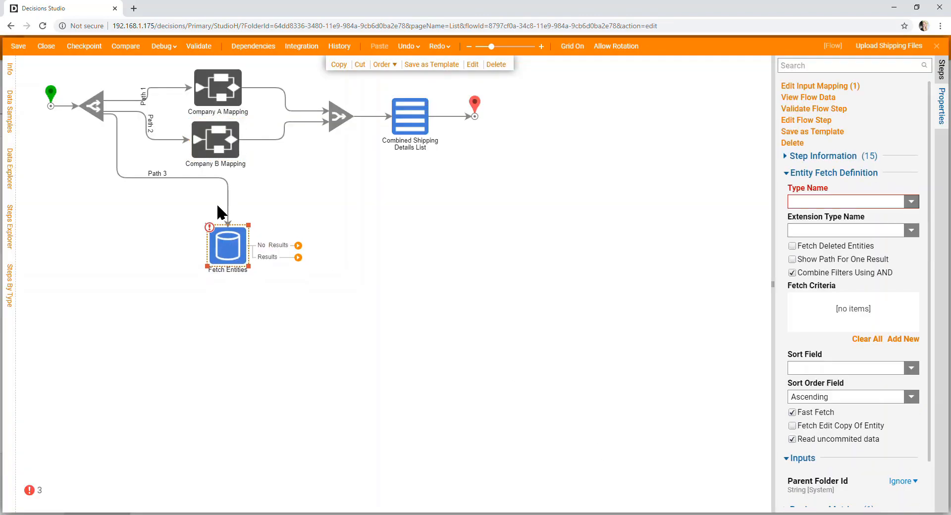
{"action": "left_click_drag", "start_coordinate": [241, 270], "coordinate": [237, 259]}
{"action": "left_click_drag", "start_coordinate": [229, 228], "coordinate": [203, 231]}
{"action": "left_click_drag", "start_coordinate": [221, 240], "coordinate": [210, 223]}
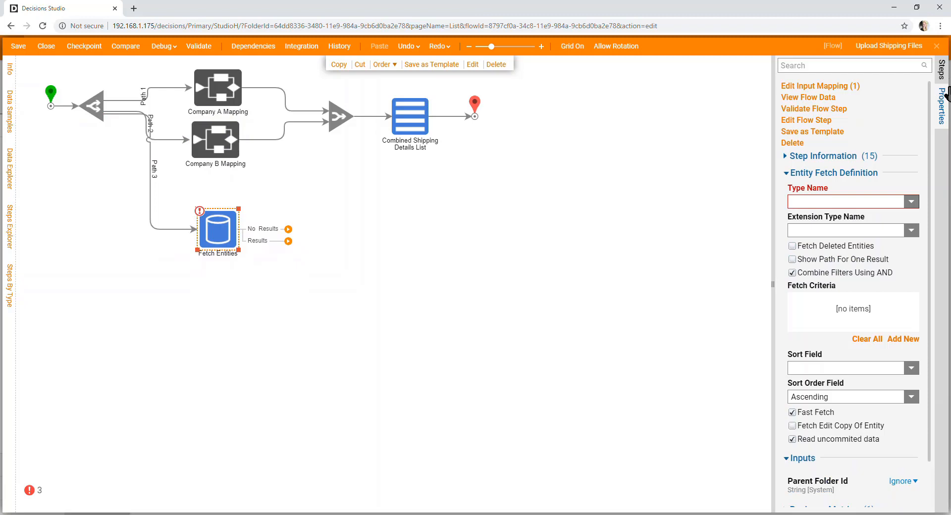
- Add a List Mapping Step beside Fetch Entities, and check its item mapping editor without changing anything
{"action": "left_click", "coordinate": [942, 69]}
{"action": "left_click", "coordinate": [858, 64]}
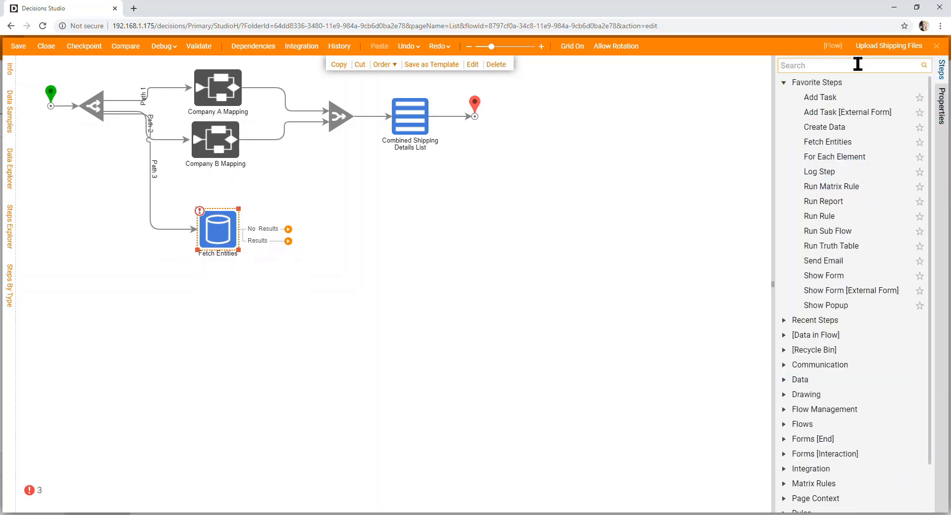
{"action": "type", "text": "mapping"}
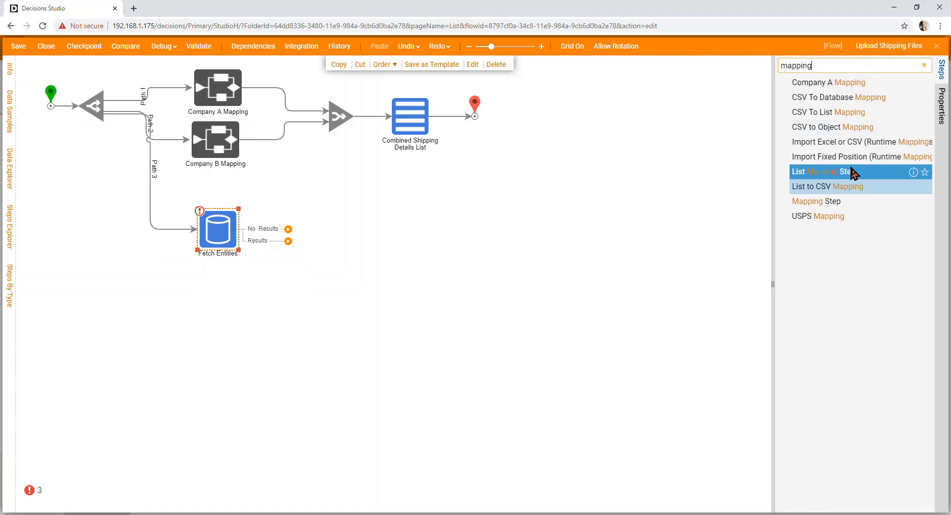
{"action": "left_click_drag", "start_coordinate": [852, 173], "coordinate": [330, 248]}
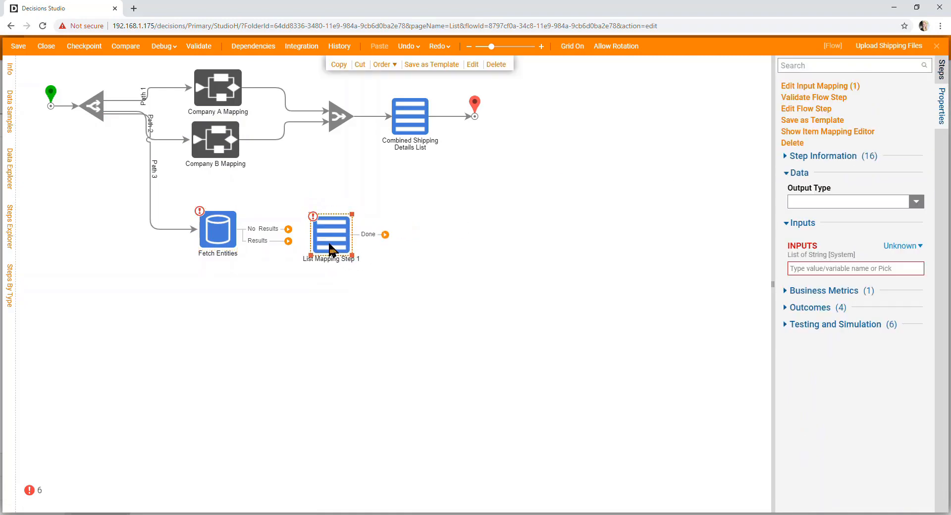
{"action": "left_click", "coordinate": [815, 133]}
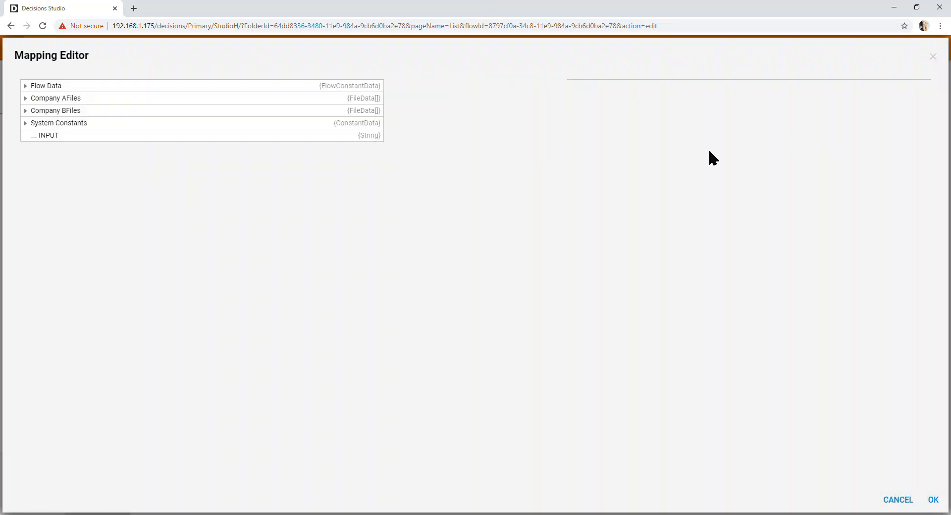
{"action": "left_click", "coordinate": [932, 58]}
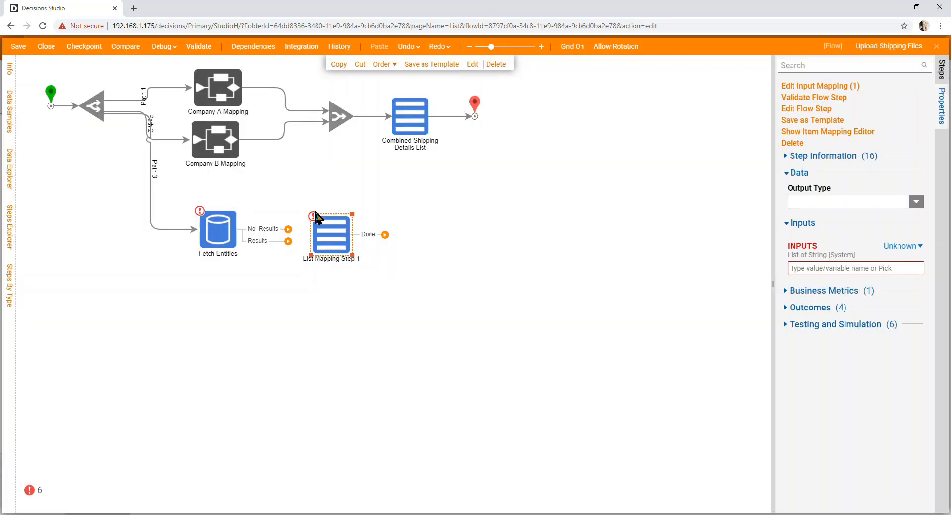
- Set the List Mapping Step's output type to ShippingDetails and connect the Results path of Fetch Entities to it
{"action": "left_click", "coordinate": [916, 202]}
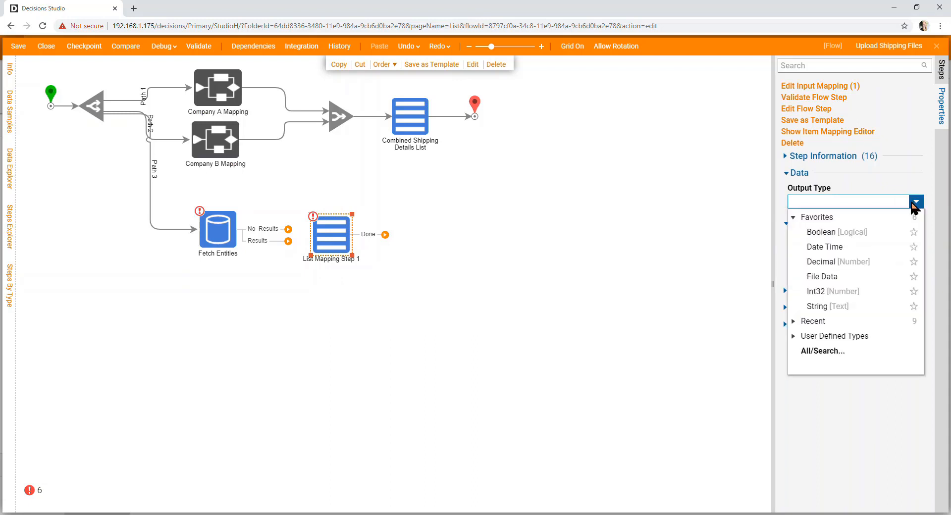
{"action": "left_click", "coordinate": [794, 336]}
{"action": "scroll", "coordinate": [794, 331], "scroll_direction": "down", "scroll_amount": 2}
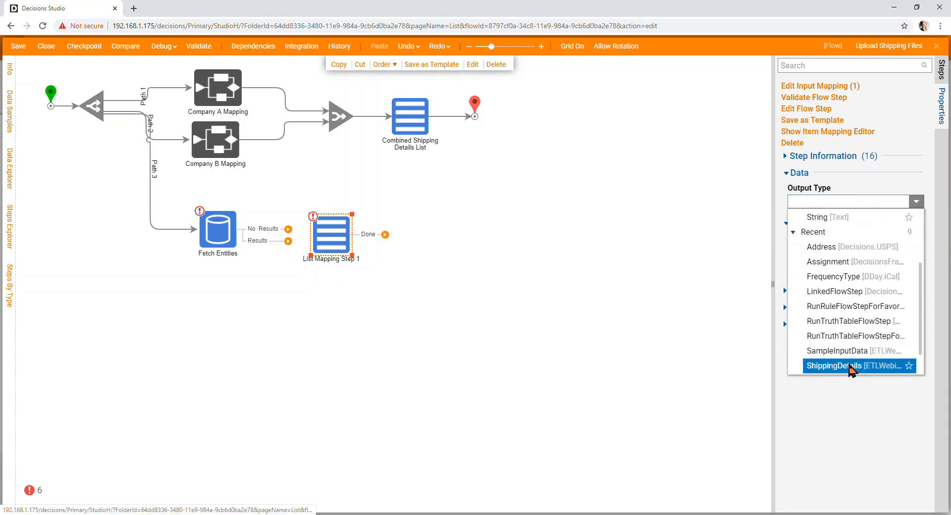
{"action": "left_click", "coordinate": [842, 365]}
{"action": "left_click_drag", "start_coordinate": [289, 242], "coordinate": [336, 245]}
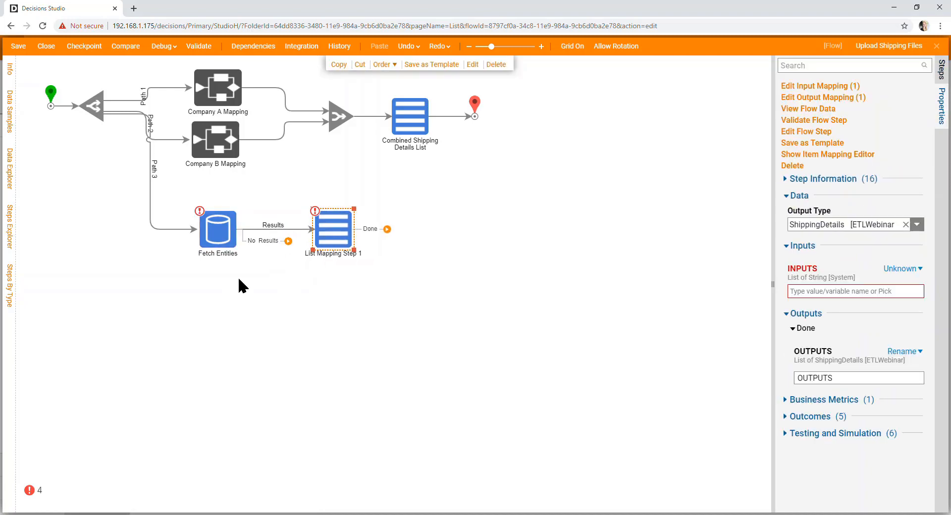
- Set the Type Name of the Fetch Entities step to ShippingDetails
{"action": "left_click", "coordinate": [217, 243]}
{"action": "left_click", "coordinate": [911, 201]}
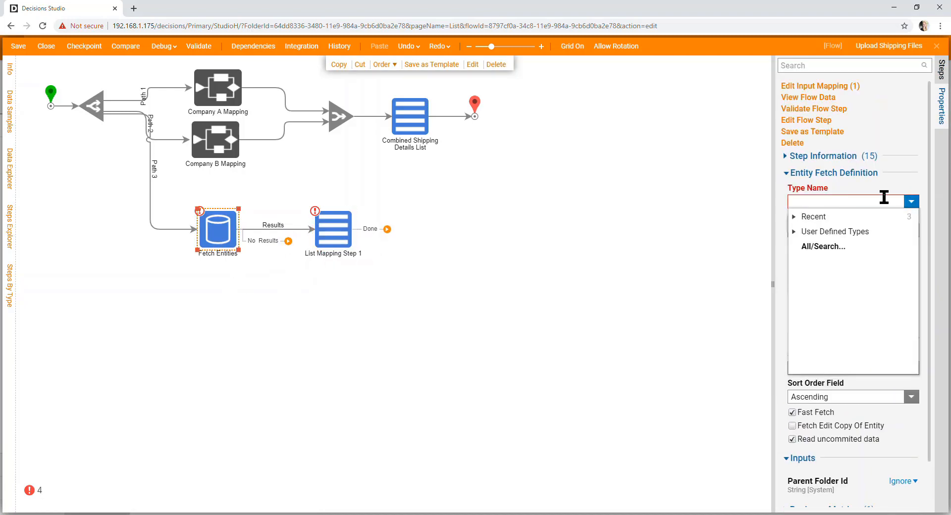
{"action": "type", "text": "shipping"}
{"action": "left_click", "coordinate": [849, 223]}
{"action": "left_click", "coordinate": [555, 260]}
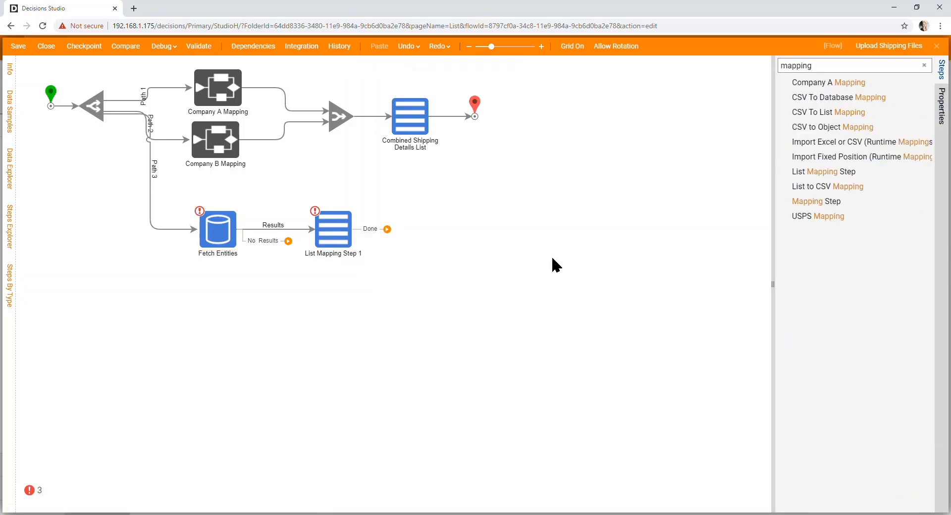
- Set the List Mapping Step's ITEM input to Build Data and expand the Entity Results fields available for mapping
{"action": "left_click", "coordinate": [346, 236]}
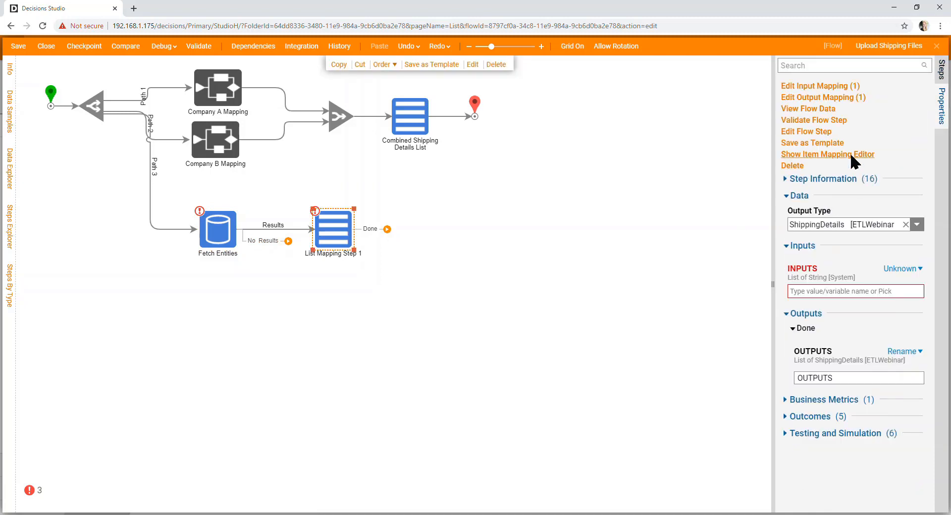
{"action": "left_click", "coordinate": [850, 154]}
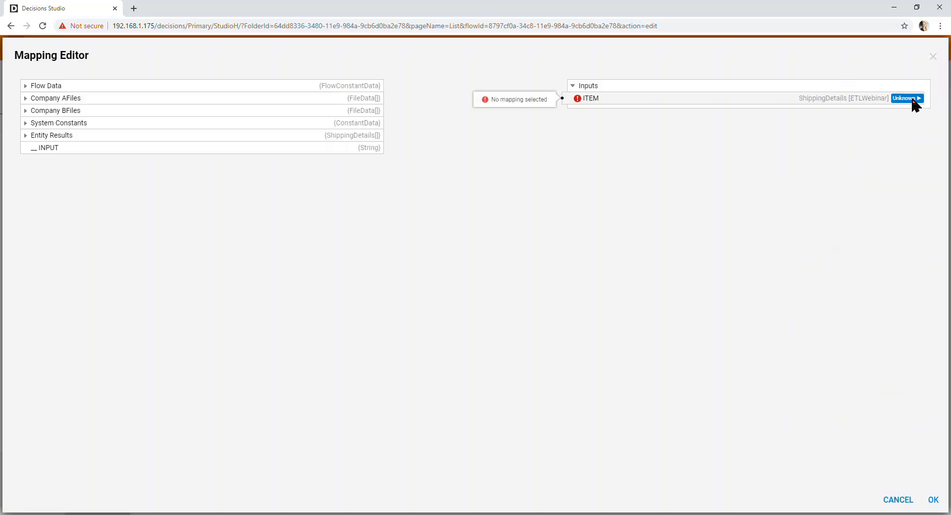
{"action": "left_click", "coordinate": [910, 98]}
{"action": "left_click", "coordinate": [829, 155]}
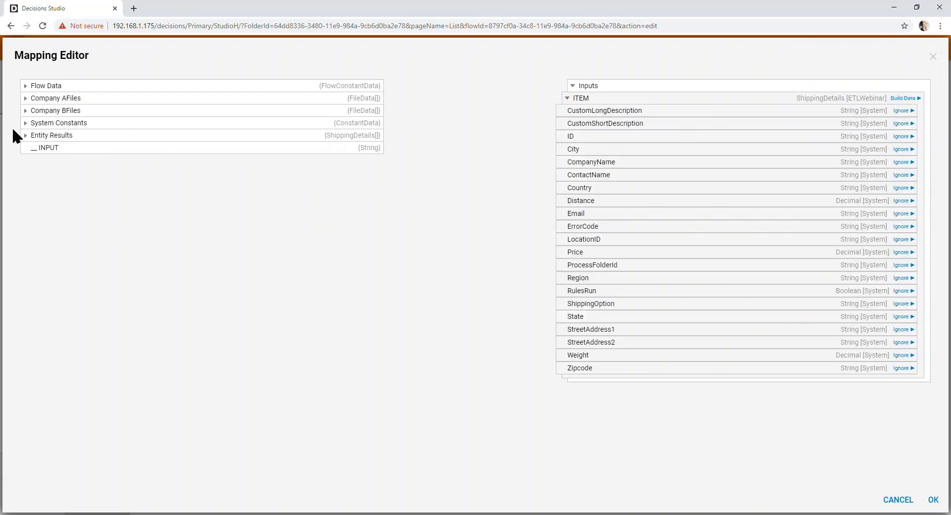
{"action": "left_click", "coordinate": [23, 135]}
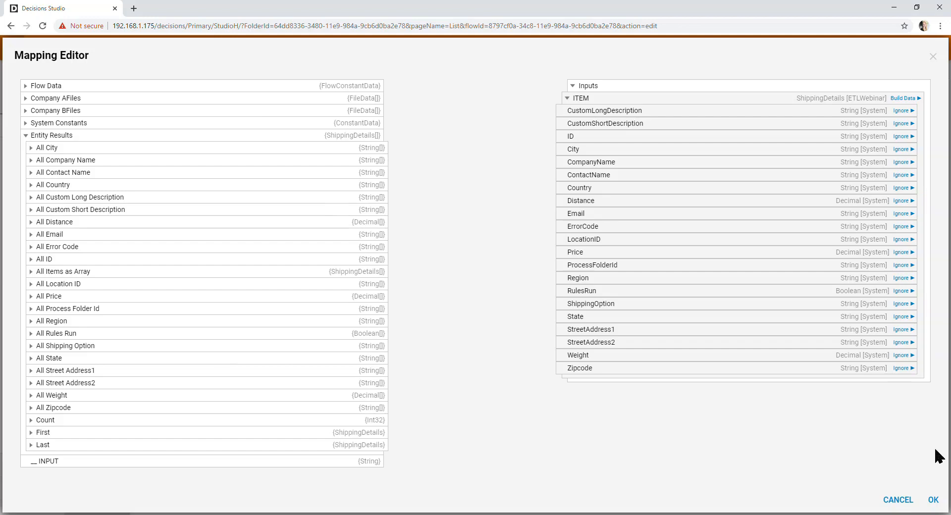
{"action": "left_click", "coordinate": [933, 500]}
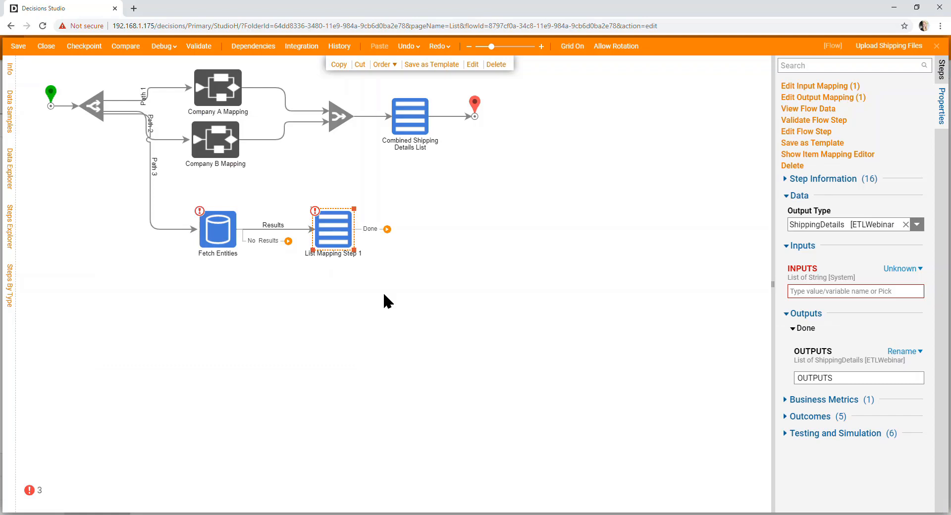
- Delete the Fetch Entities and List Mapping steps, and close the Upload Shipping Files flow without saving
{"action": "left_click", "coordinate": [216, 233]}
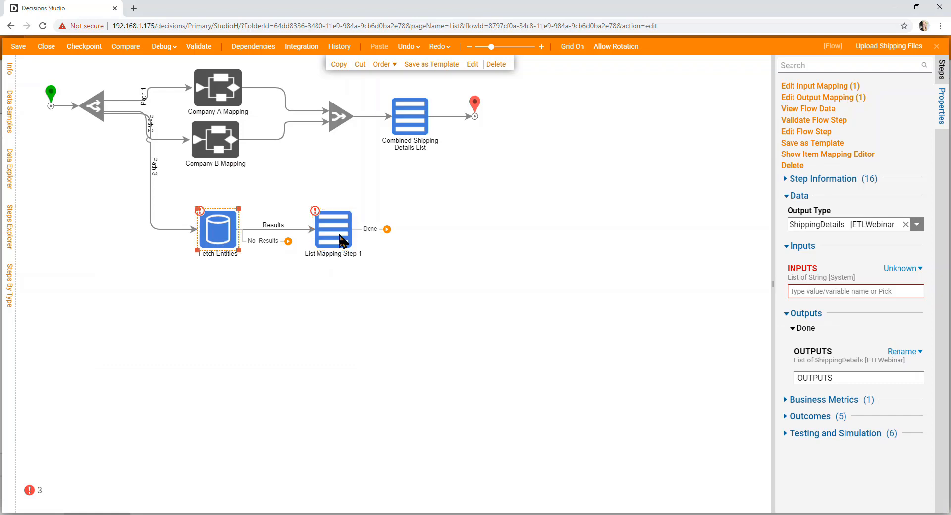
{"action": "key", "text": "Delete"}
{"action": "left_click", "coordinate": [330, 235]}
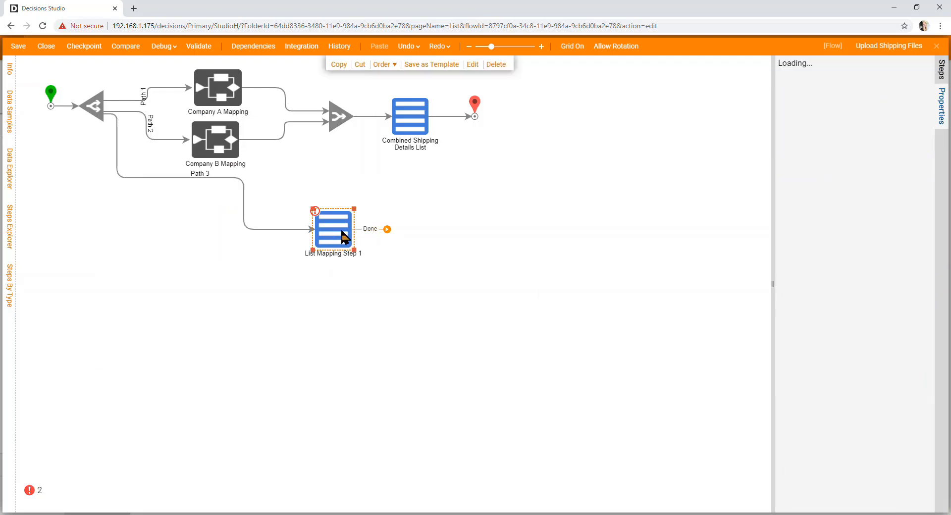
{"action": "key", "text": "Delete"}
{"action": "left_click", "coordinate": [47, 48]}
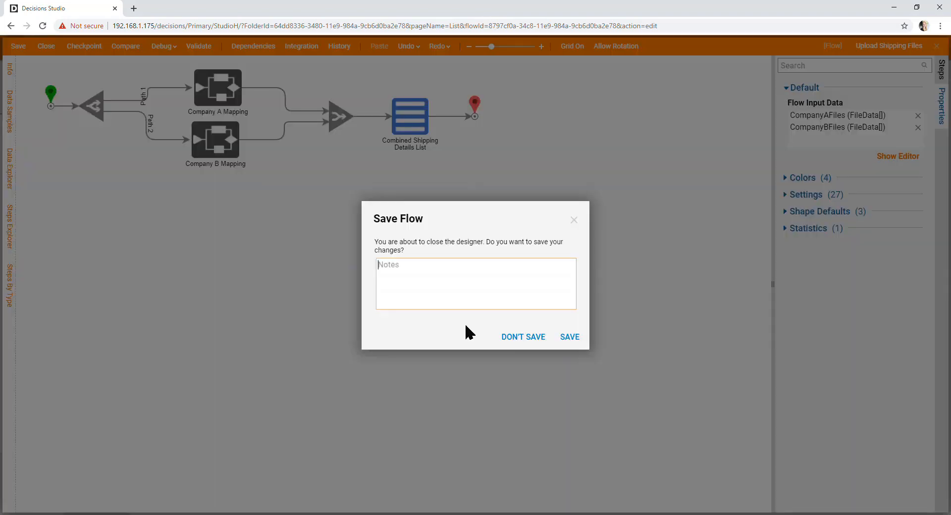
{"action": "left_click", "coordinate": [518, 340]}
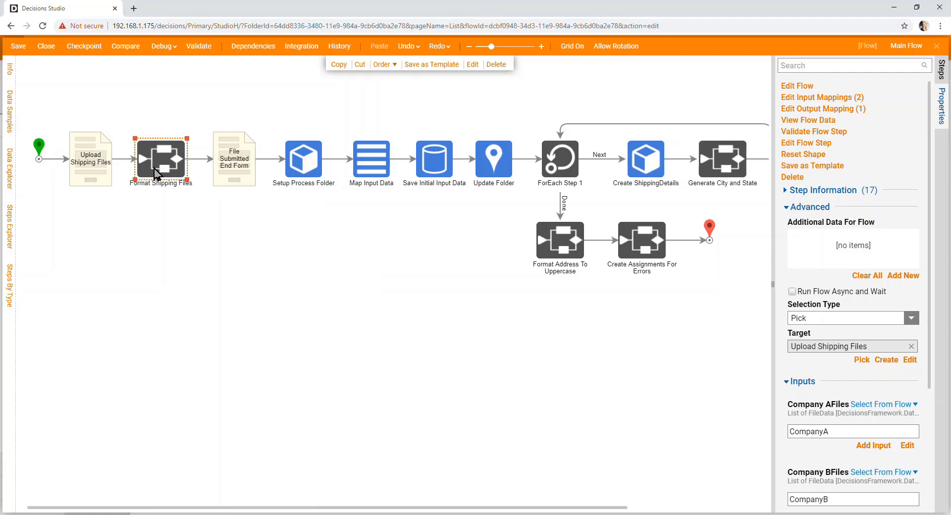
- Open the Generate City and State subflow from Main Flow for editing and select its City and State TT step
{"action": "scroll", "coordinate": [375, 509], "scroll_direction": "right", "scroll_amount": 3}
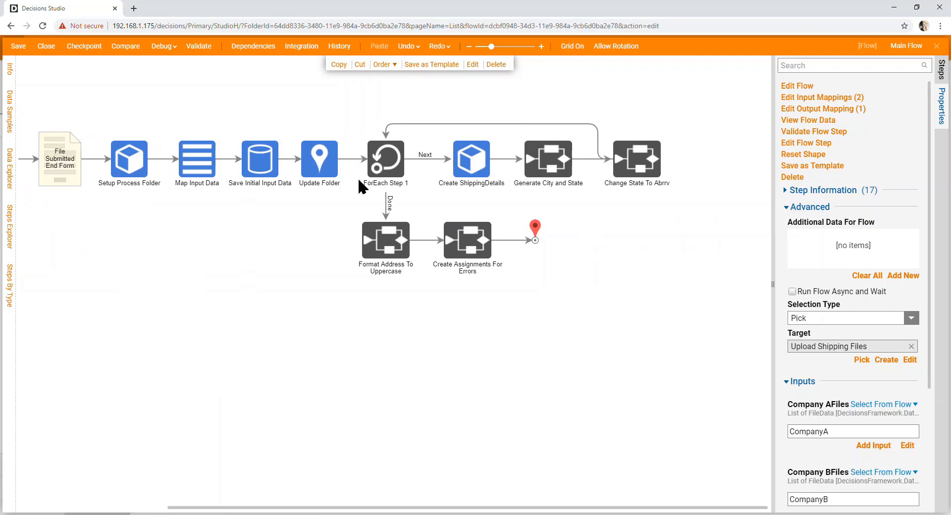
{"action": "left_click", "coordinate": [546, 168]}
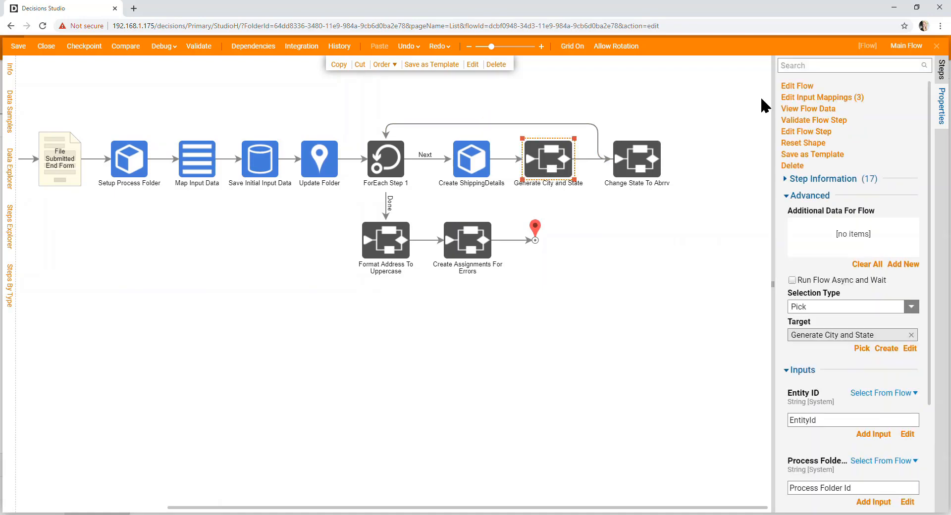
{"action": "left_click", "coordinate": [800, 88]}
{"action": "left_click", "coordinate": [131, 110]}
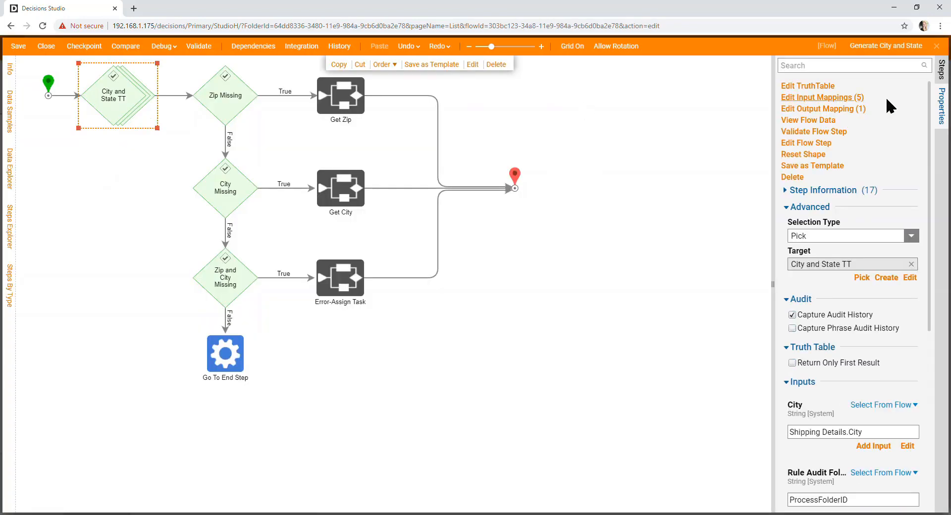
- Open the City and State TT truth table, examine its City Missing, Zip Missing and Error result rows, and close it
{"action": "left_click", "coordinate": [818, 89]}
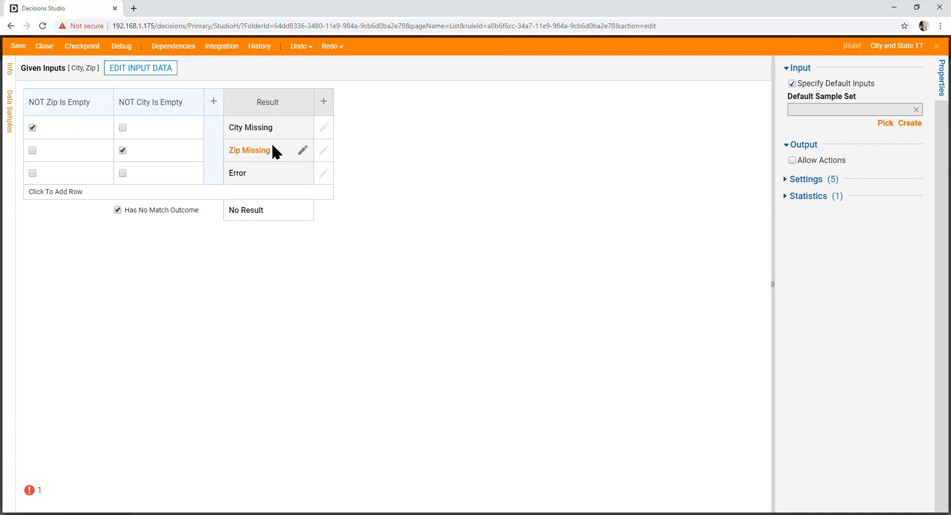
{"action": "left_click", "coordinate": [261, 169]}
{"action": "left_click", "coordinate": [39, 48]}
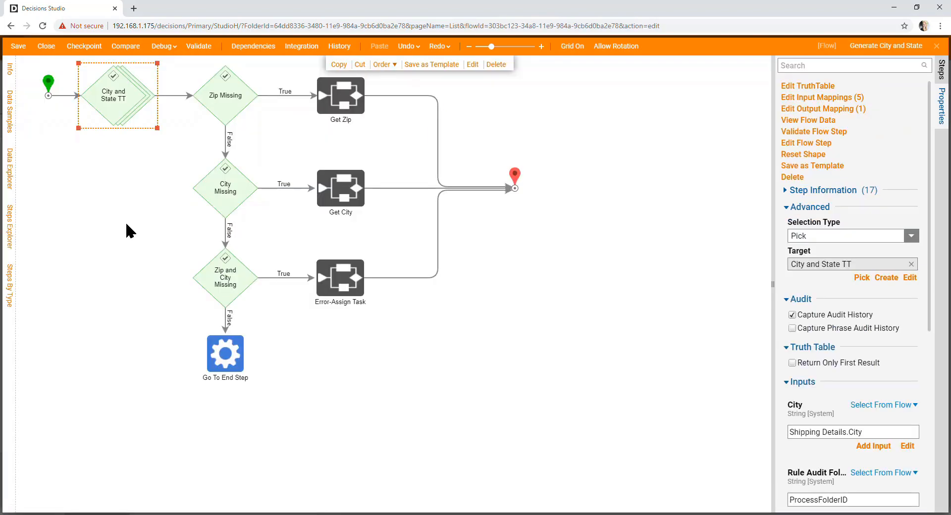
- Open the Get Zip step's subflow to examine its Get Zip By City and Selective Update ShippingDetails steps, and close it without saving
{"action": "left_click", "coordinate": [233, 106]}
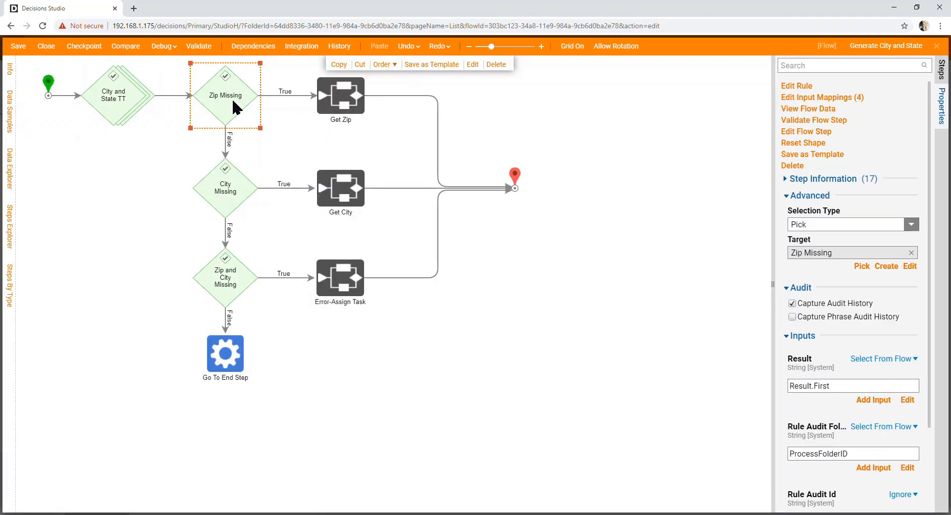
{"action": "left_click", "coordinate": [341, 110]}
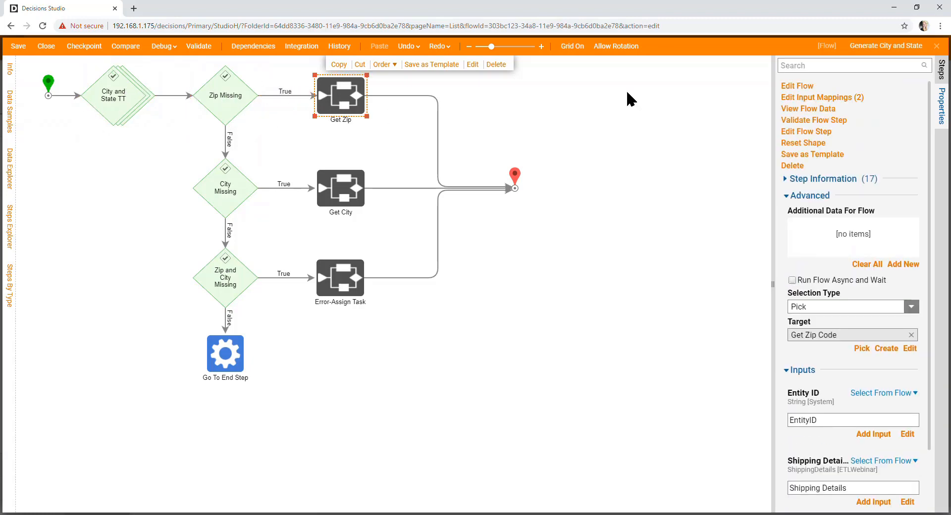
{"action": "left_click", "coordinate": [810, 89]}
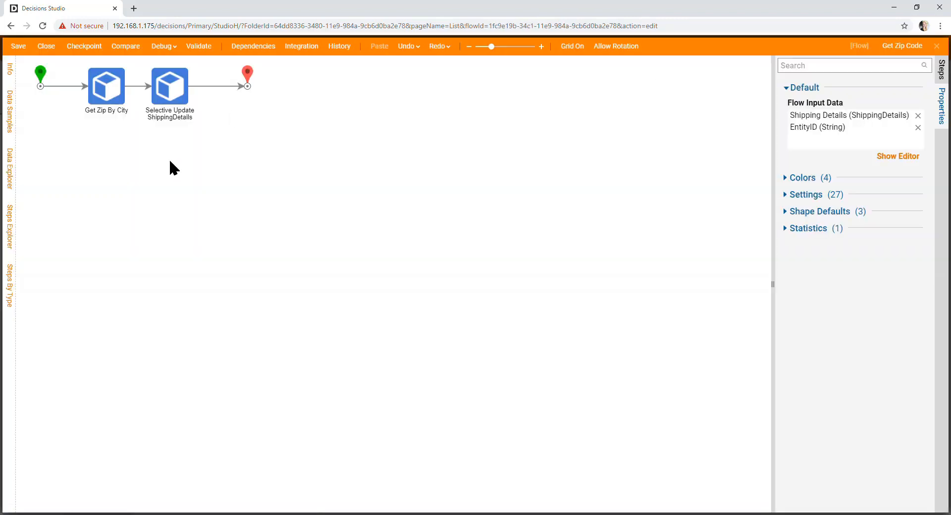
{"action": "left_click", "coordinate": [114, 99]}
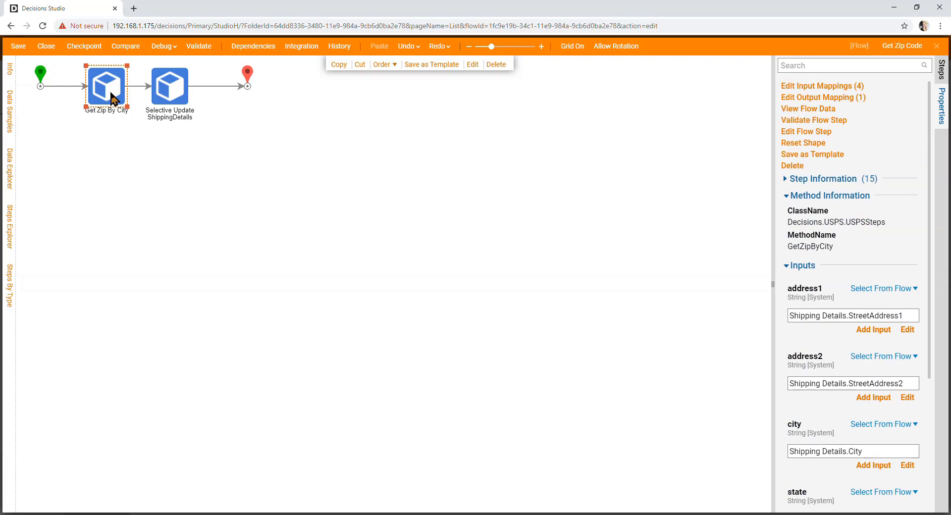
{"action": "scroll", "coordinate": [837, 311], "scroll_direction": "down", "scroll_amount": 1}
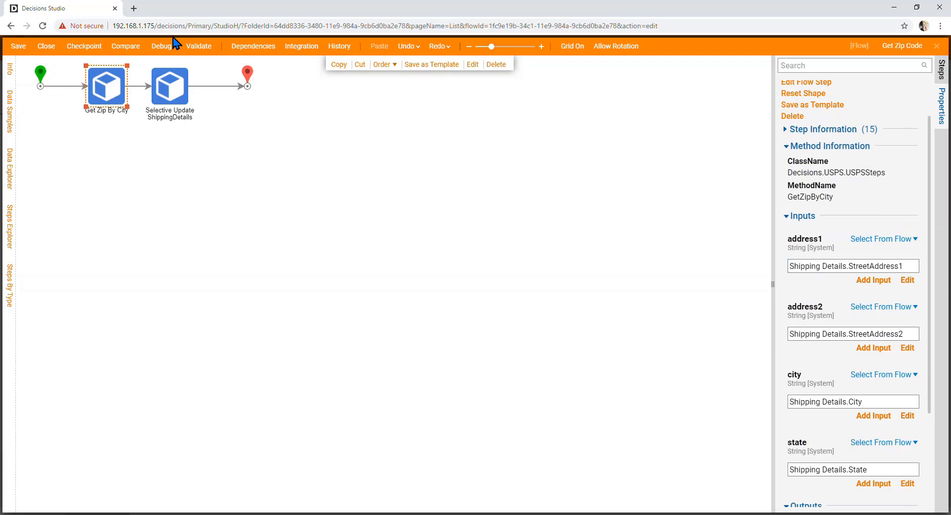
{"action": "left_click", "coordinate": [176, 92]}
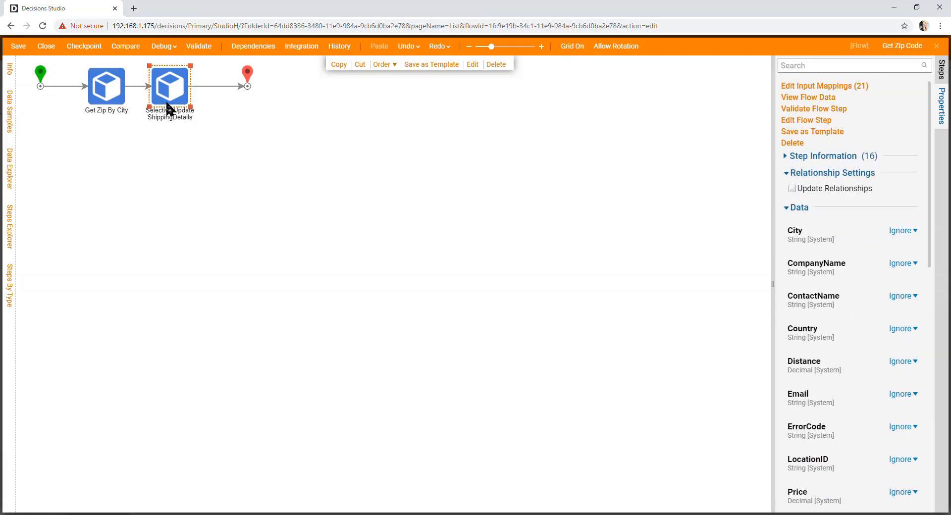
{"action": "left_click", "coordinate": [46, 47]}
{"action": "left_click", "coordinate": [528, 339]}
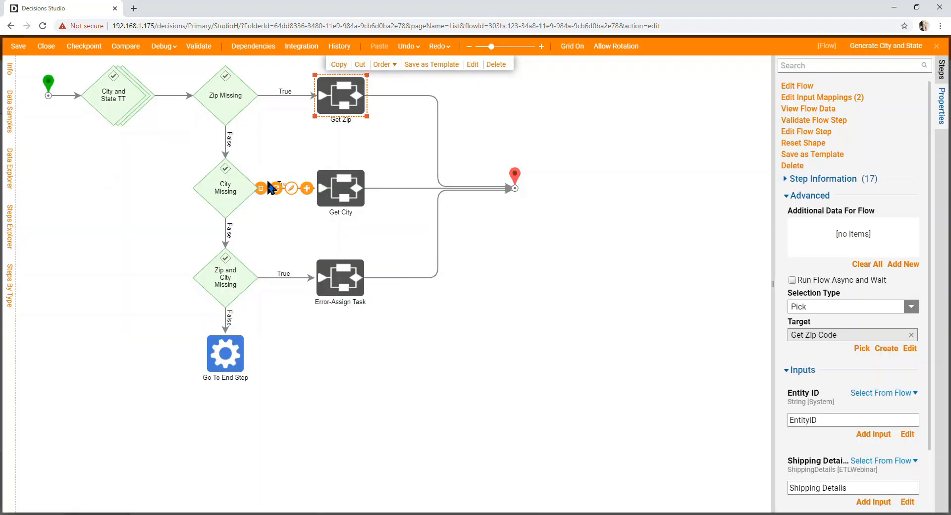
- Open the Get City step's subflow to examine the Get City By Zip inputs and outputs, and close it without saving
{"action": "left_click", "coordinate": [229, 191]}
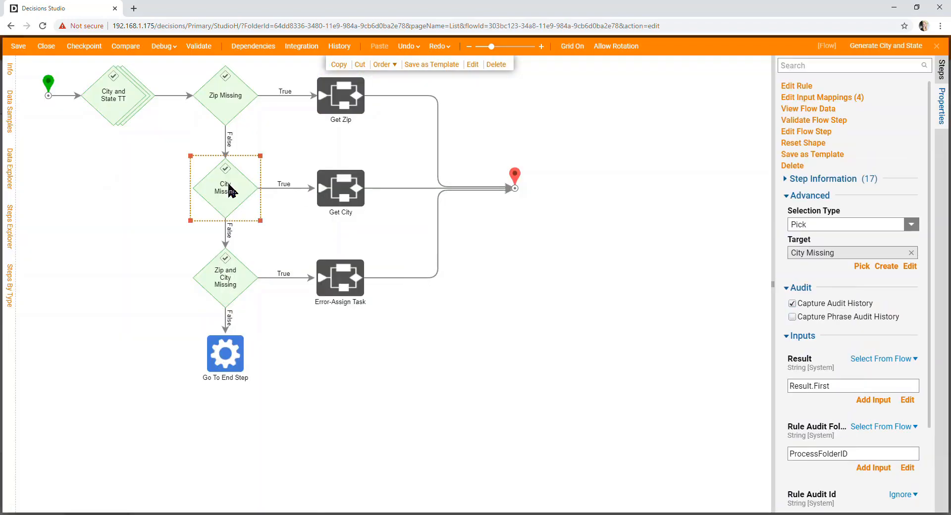
{"action": "left_click", "coordinate": [341, 191]}
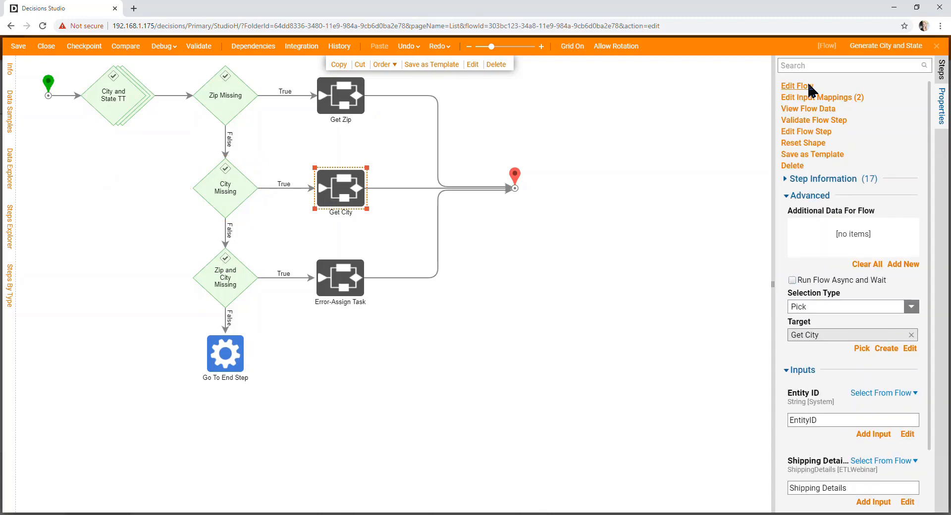
{"action": "left_click", "coordinate": [798, 86]}
{"action": "left_click", "coordinate": [110, 93]}
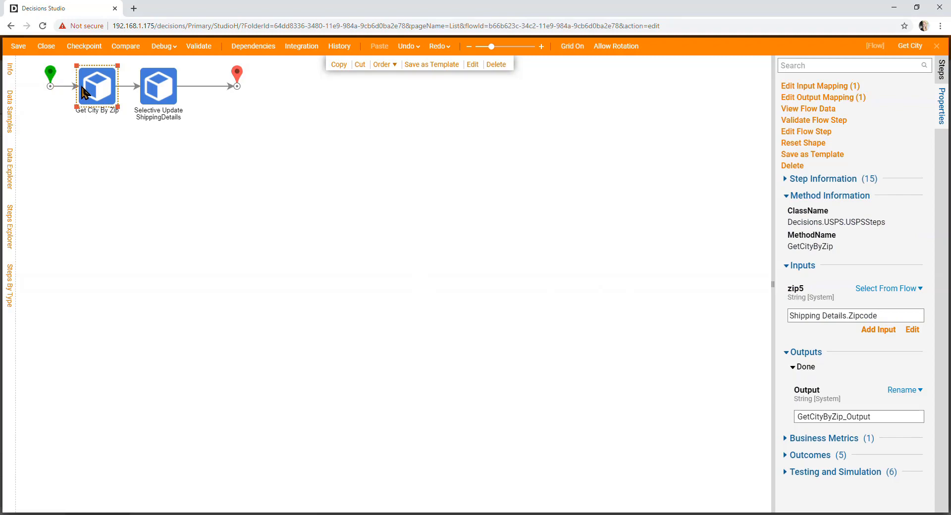
{"action": "left_click", "coordinate": [46, 50]}
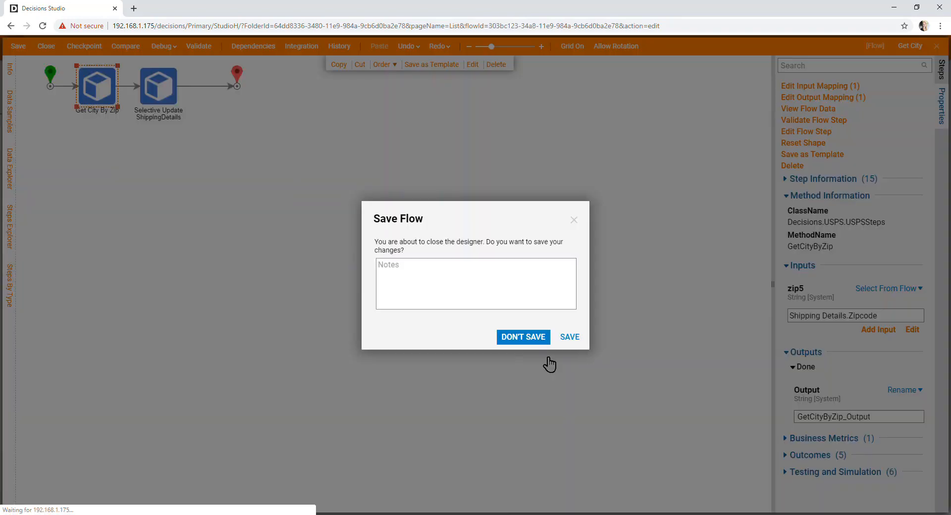
{"action": "left_click", "coordinate": [540, 347]}
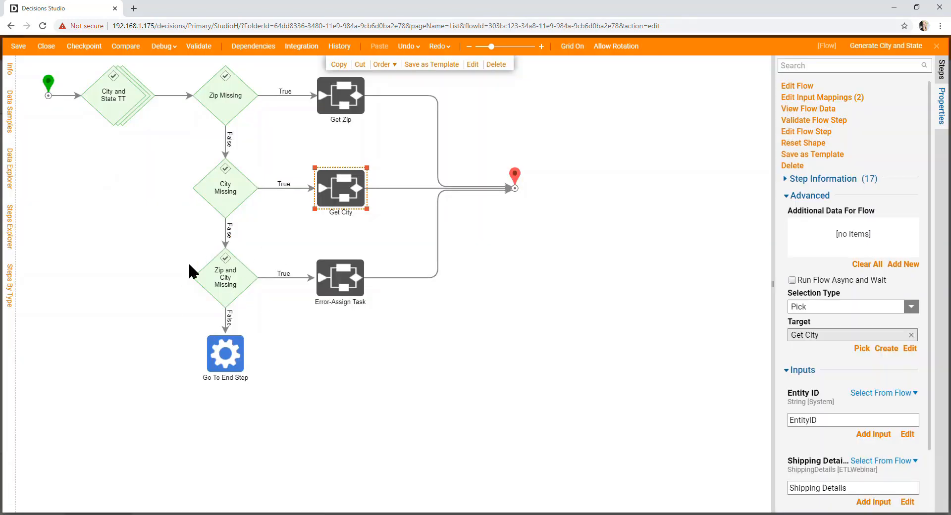
- Check the Error-Assign Task step's settings and close the Generate City and State flow without saving
{"action": "left_click", "coordinate": [335, 295]}
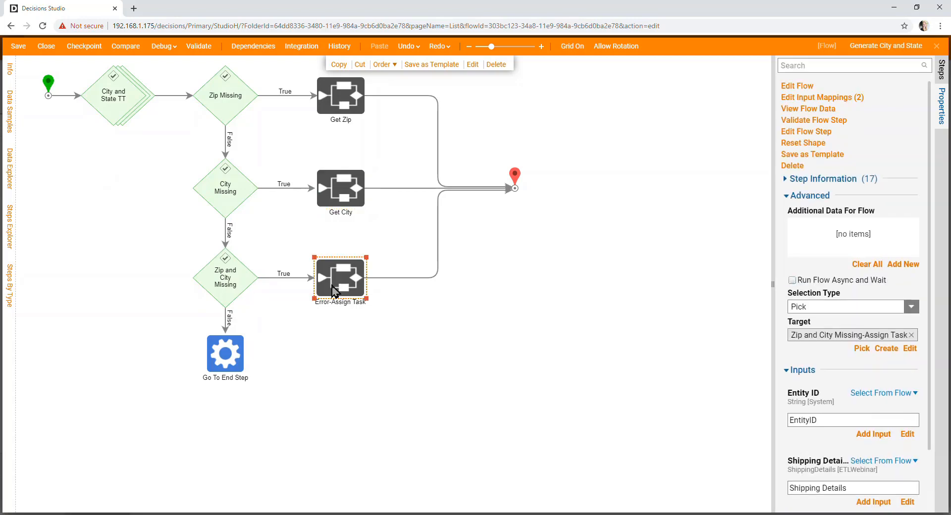
{"action": "left_click", "coordinate": [46, 48]}
{"action": "left_click", "coordinate": [526, 338]}
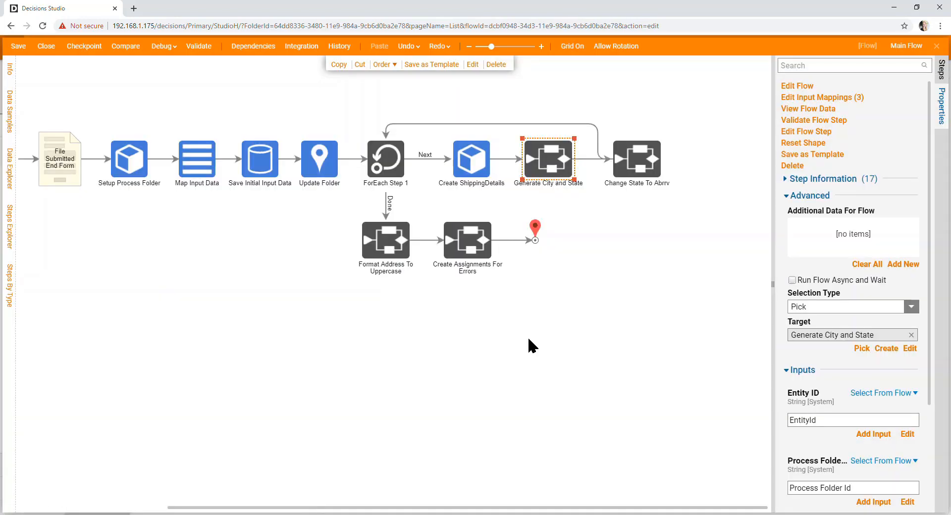
- Reattach the start of the loop-back link to ForEach Step 1 to the upper edge of the Change State To Abrrv step
{"action": "left_click", "coordinate": [642, 155]}
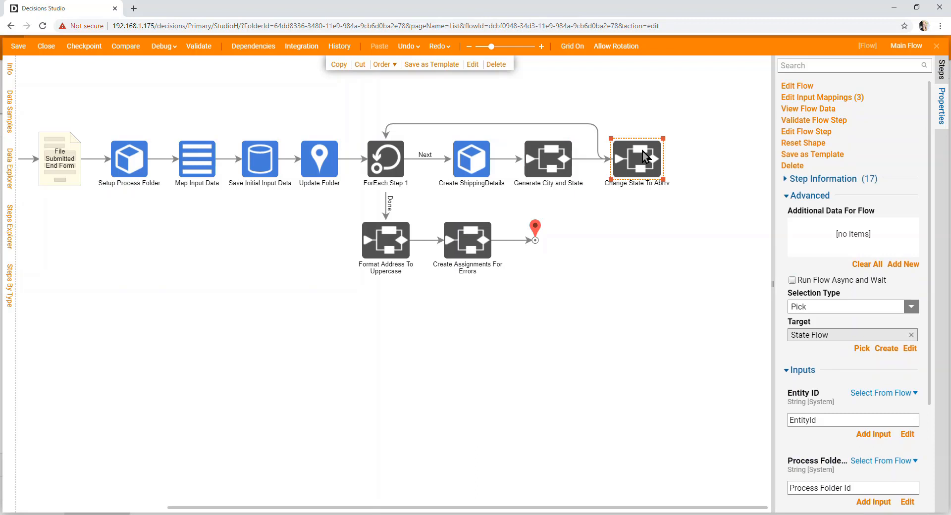
{"action": "left_click", "coordinate": [599, 138]}
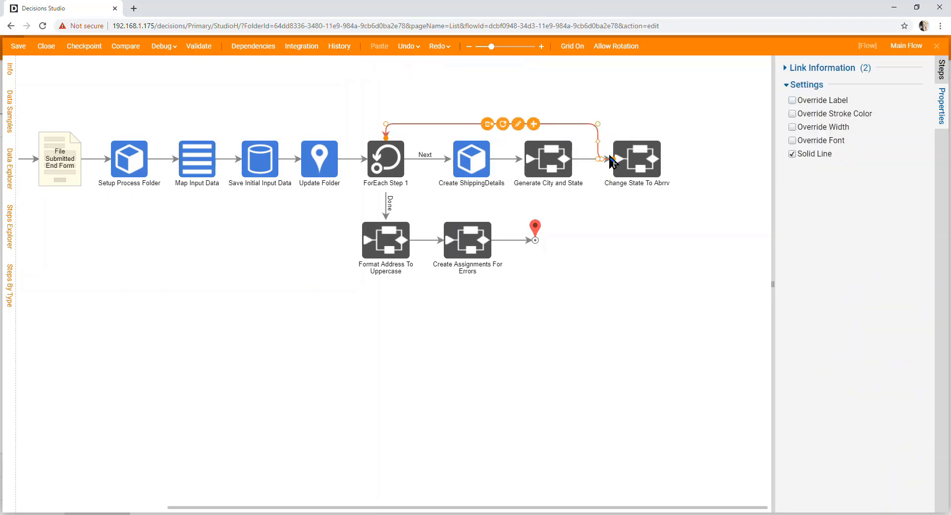
{"action": "left_click_drag", "start_coordinate": [610, 158], "coordinate": [636, 143]}
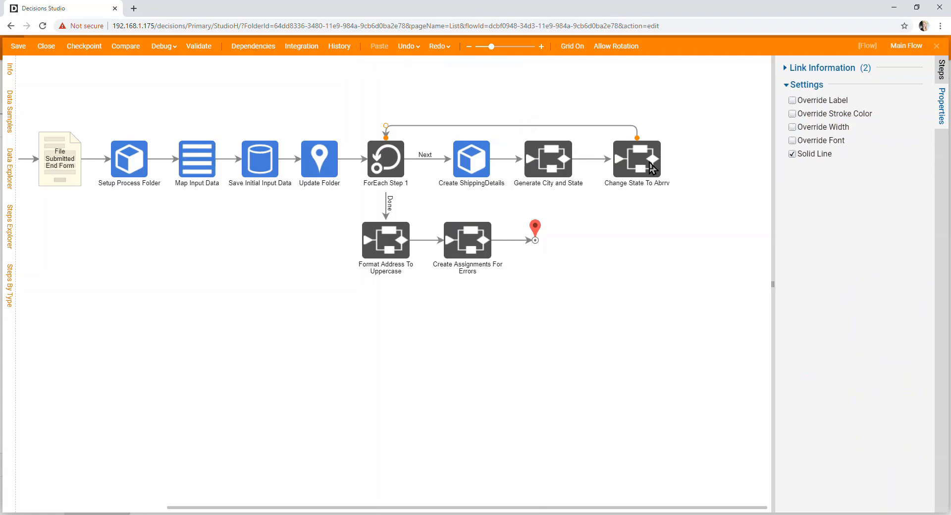
- Open the Change State To Abrrv subflow and examine its State Table truth table from the first state down to the no-match outcome
{"action": "left_click", "coordinate": [410, 247]}
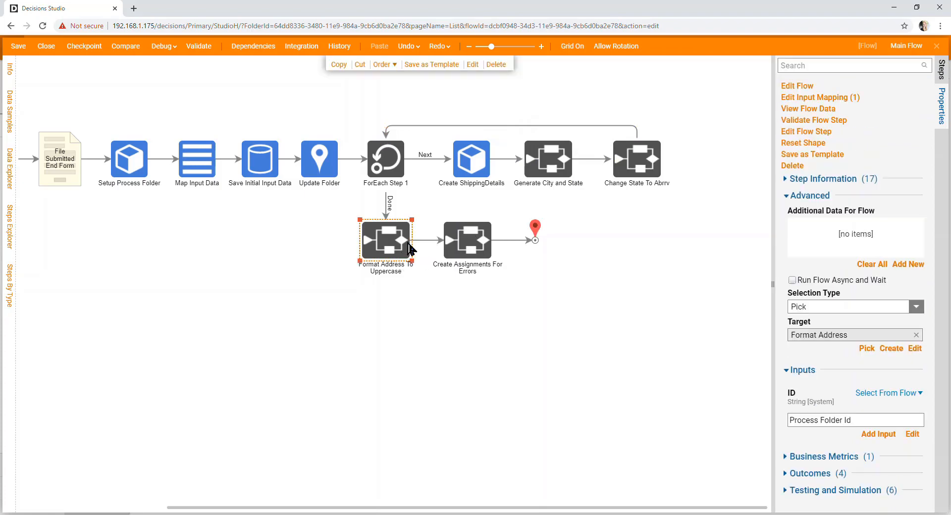
{"action": "left_click", "coordinate": [657, 174]}
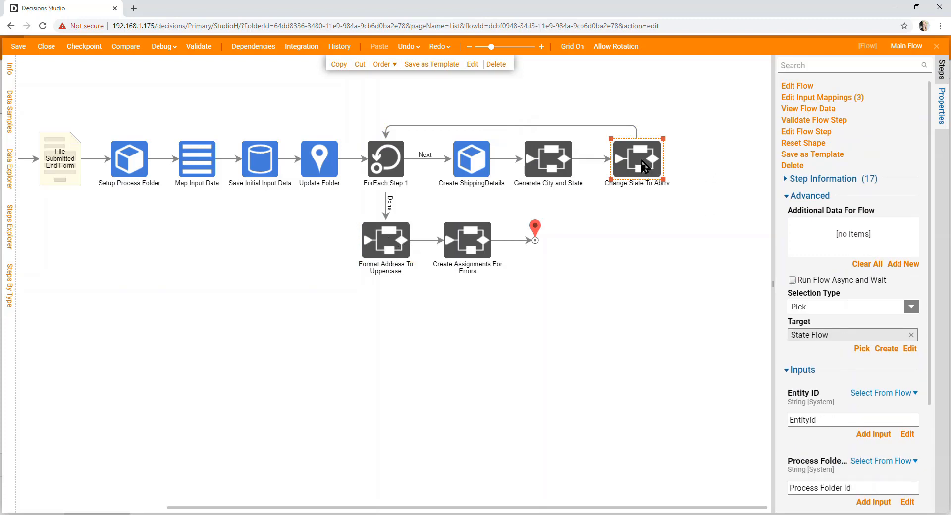
{"action": "left_click", "coordinate": [798, 86]}
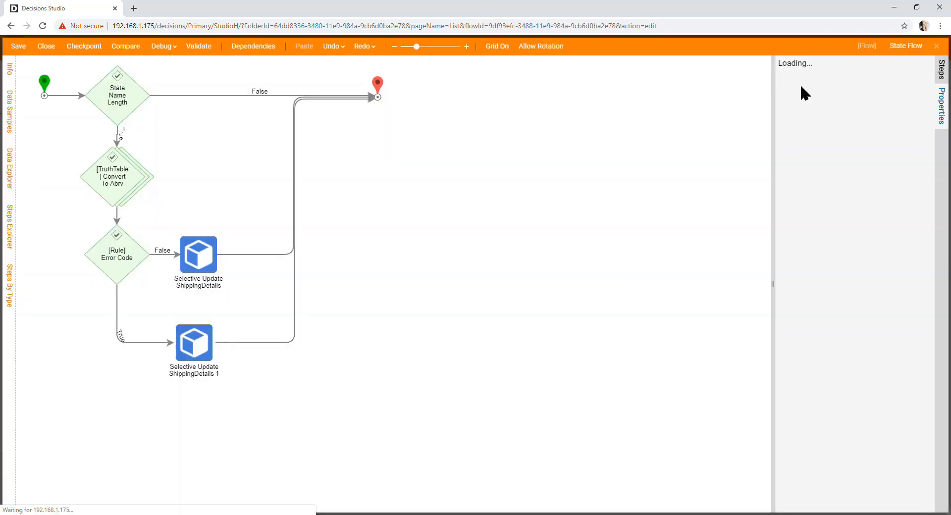
{"action": "left_click", "coordinate": [115, 188]}
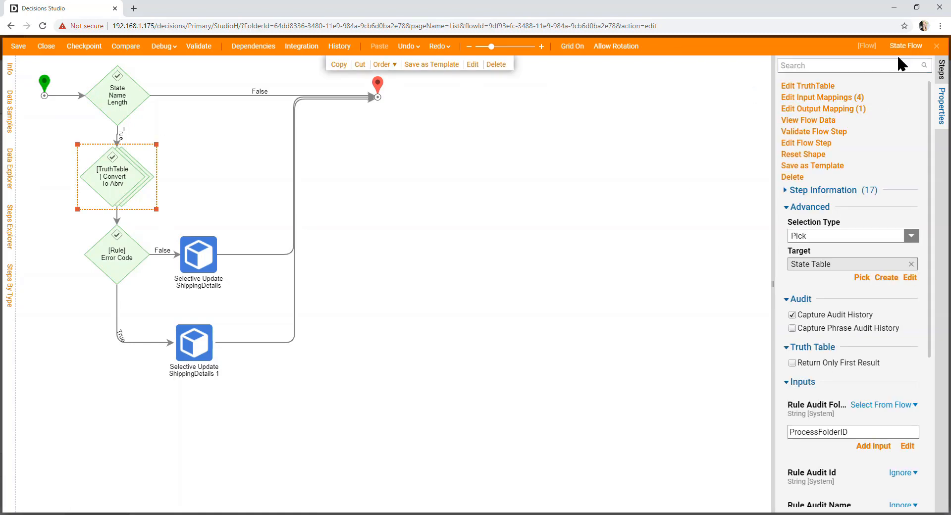
{"action": "left_click", "coordinate": [802, 88]}
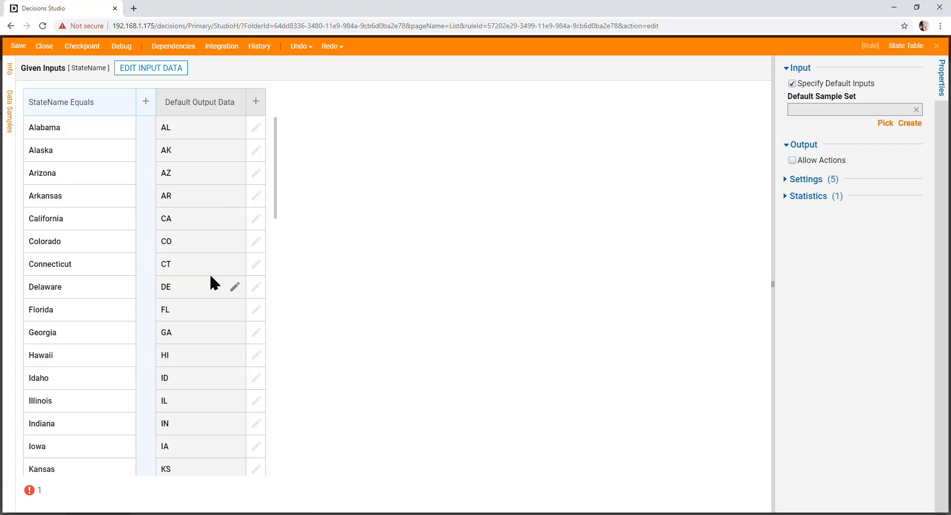
{"action": "scroll", "coordinate": [210, 277], "scroll_direction": "down", "scroll_amount": 18}
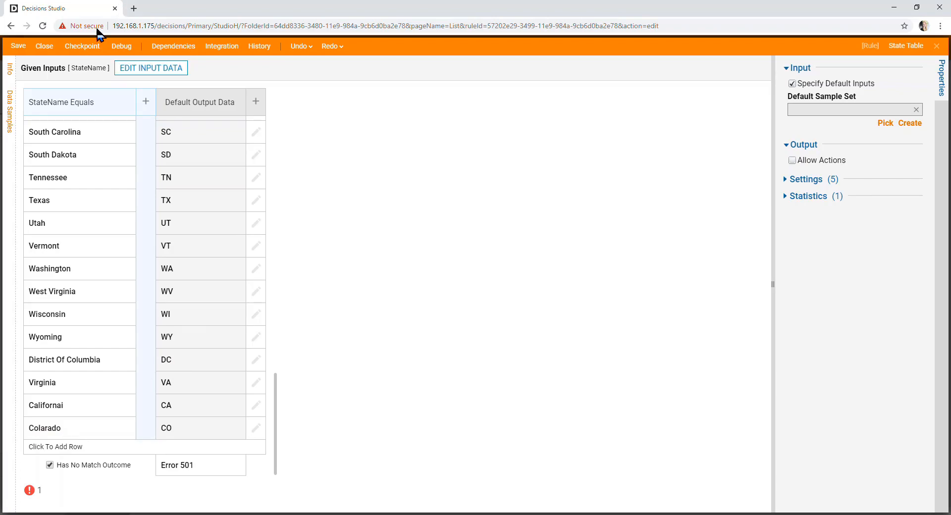
- Close the State Table truth table and return to Main Flow without saving the State Flow
{"action": "left_click", "coordinate": [48, 48]}
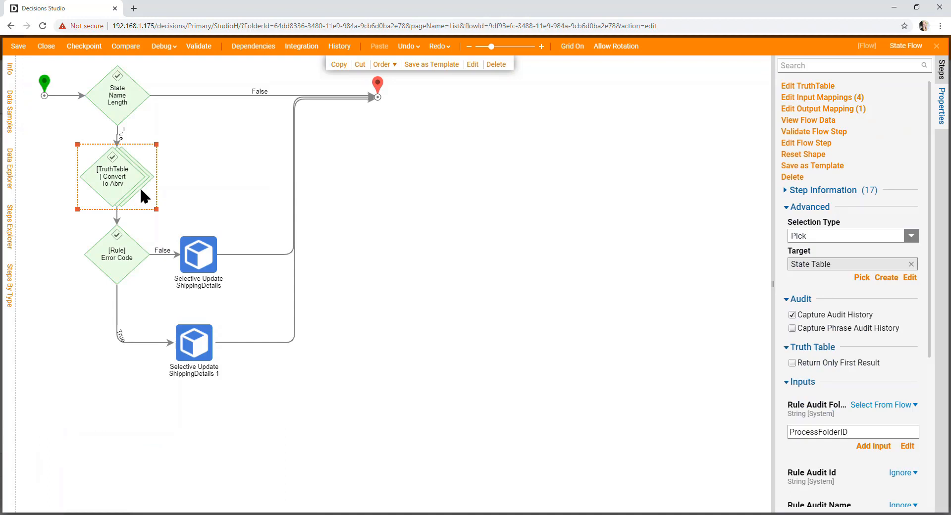
{"action": "left_click", "coordinate": [54, 48]}
{"action": "left_click", "coordinate": [499, 337]}
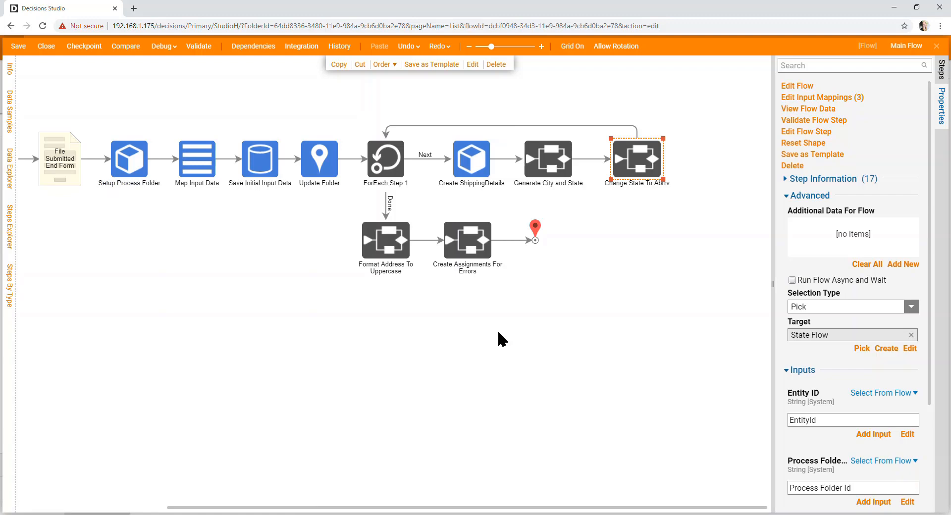
- Open the Create Assignments For Errors subflow and its nested Assign flow to examine the Complete Address Assignment step's inputs
{"action": "left_click", "coordinate": [480, 251]}
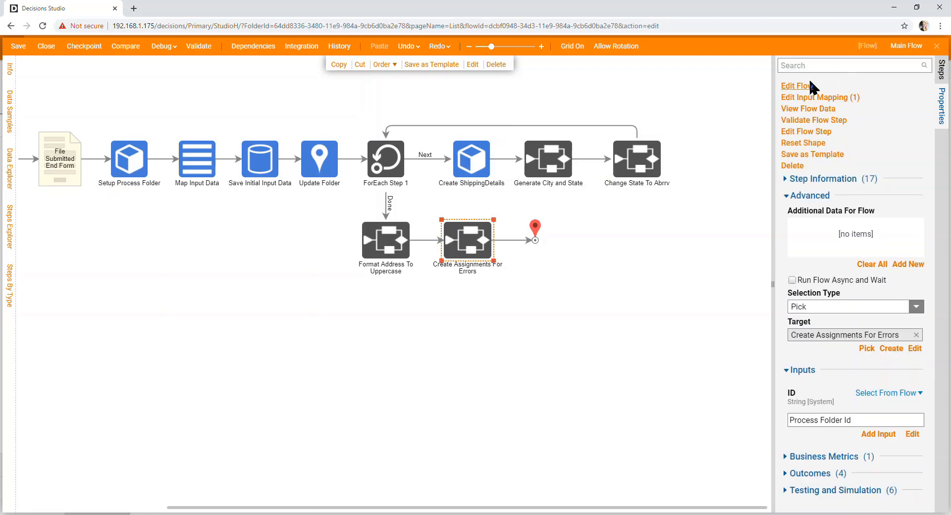
{"action": "left_click", "coordinate": [792, 86]}
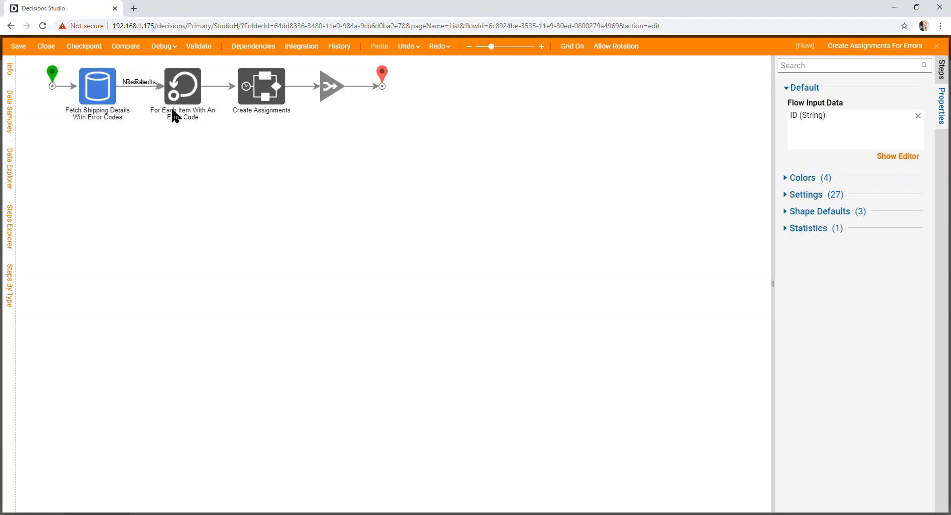
{"action": "left_click", "coordinate": [267, 96]}
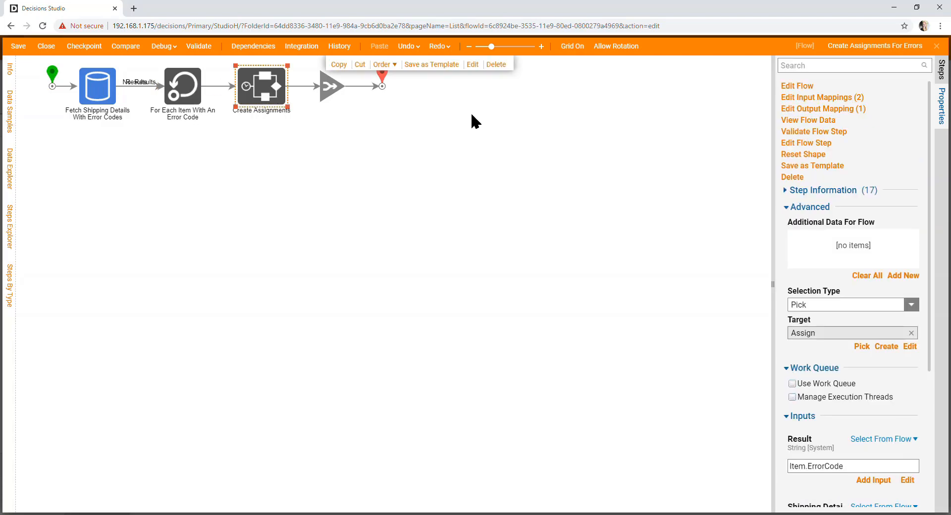
{"action": "left_click", "coordinate": [805, 87]}
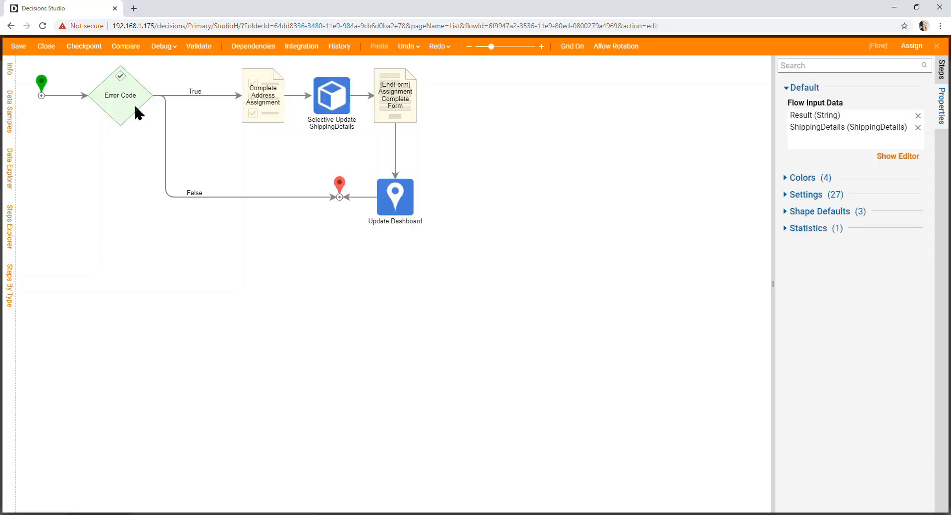
{"action": "left_click", "coordinate": [273, 108]}
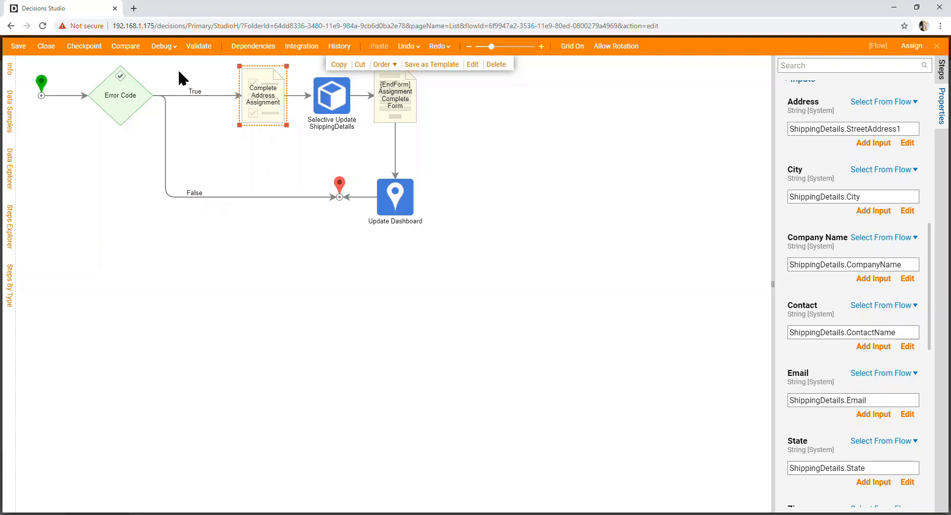
- Close the Assign flow and the Create Assignments For Errors flow without saving, returning to Main Flow
{"action": "left_click", "coordinate": [43, 47]}
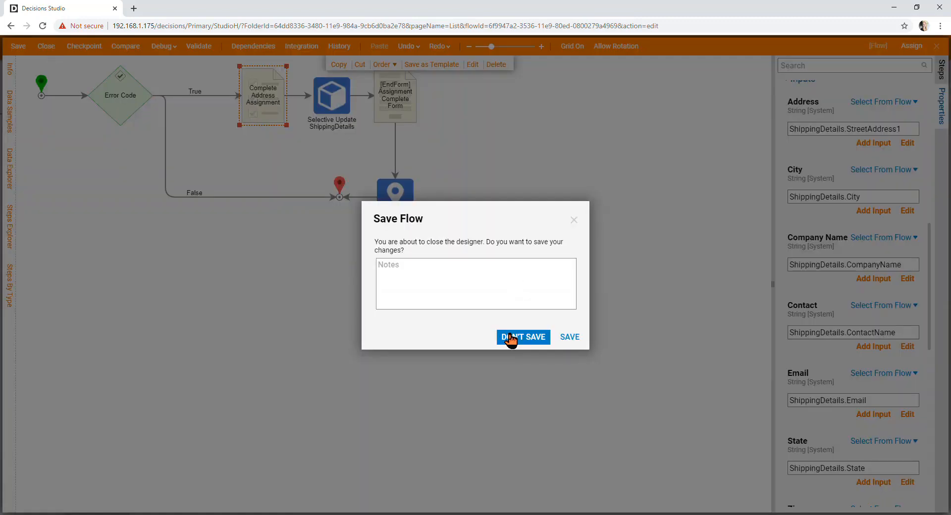
{"action": "left_click", "coordinate": [511, 336]}
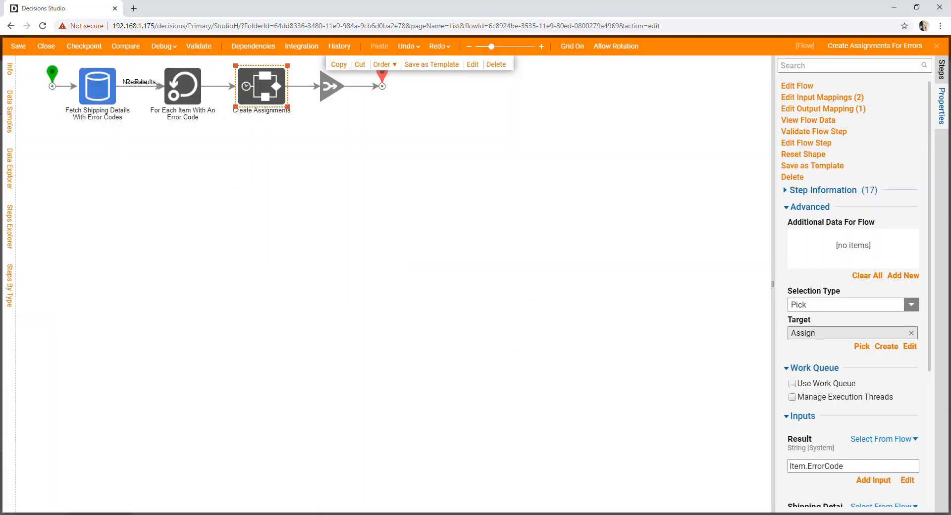
{"action": "left_click", "coordinate": [44, 47]}
{"action": "left_click", "coordinate": [518, 342]}
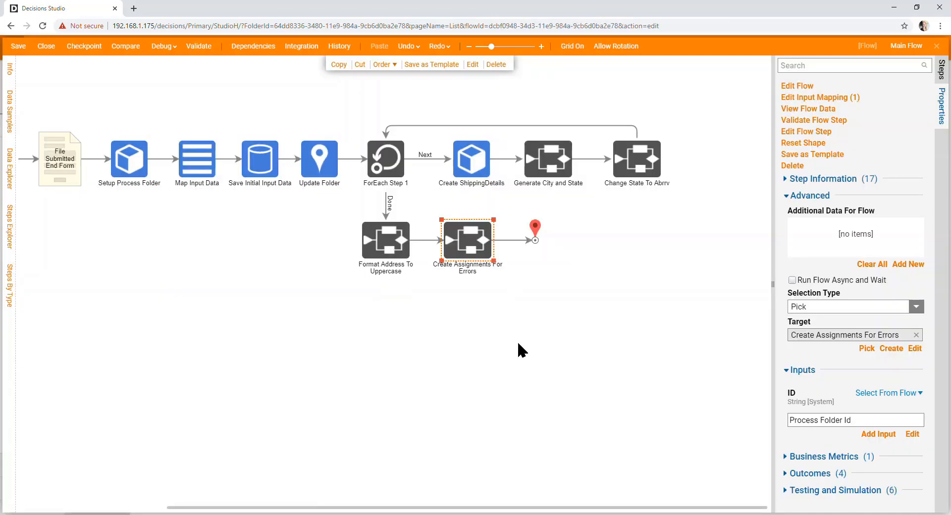
- Add a Run Matrix Rule step named Pricing Table on the Done path from Change State To Abrrv back to ForEach Step 1
{"action": "mouse_move", "coordinate": [569, 130]}
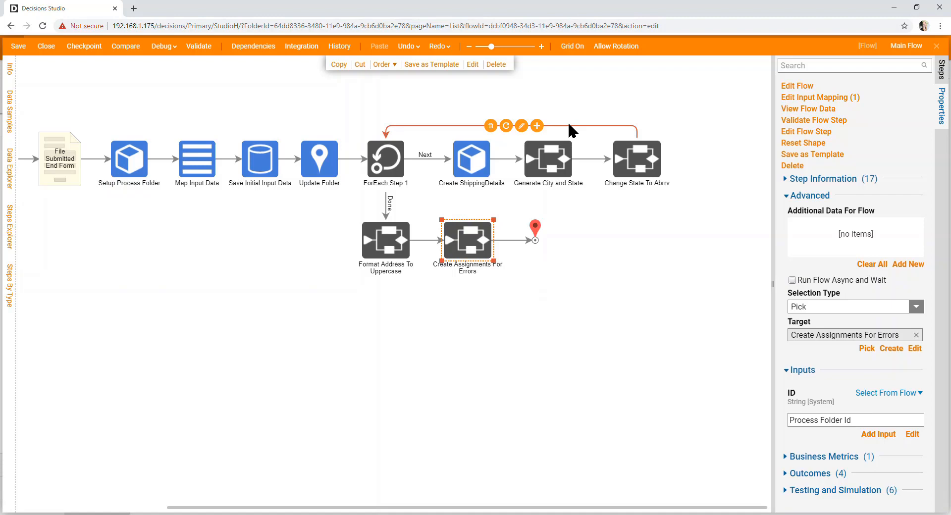
{"action": "left_click", "coordinate": [537, 126]}
{"action": "left_click", "coordinate": [424, 268]}
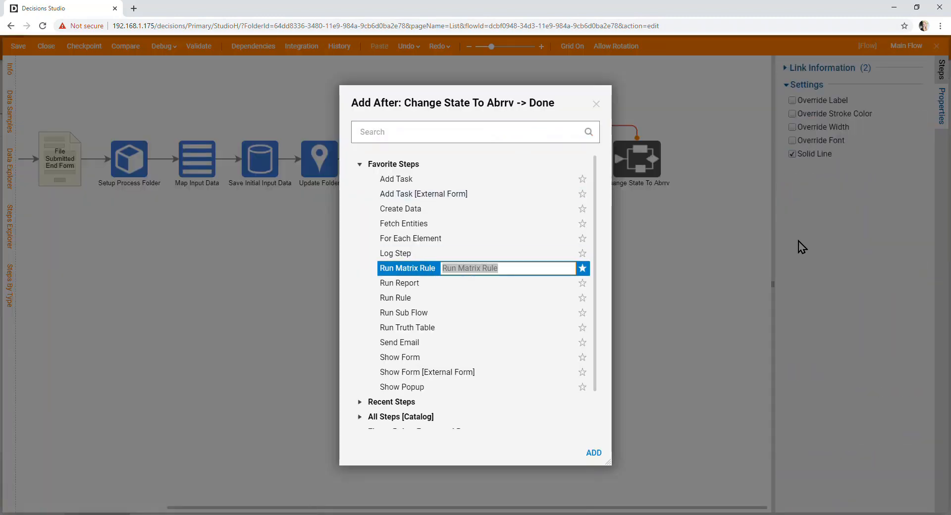
{"action": "type", "text": "Pricing "}
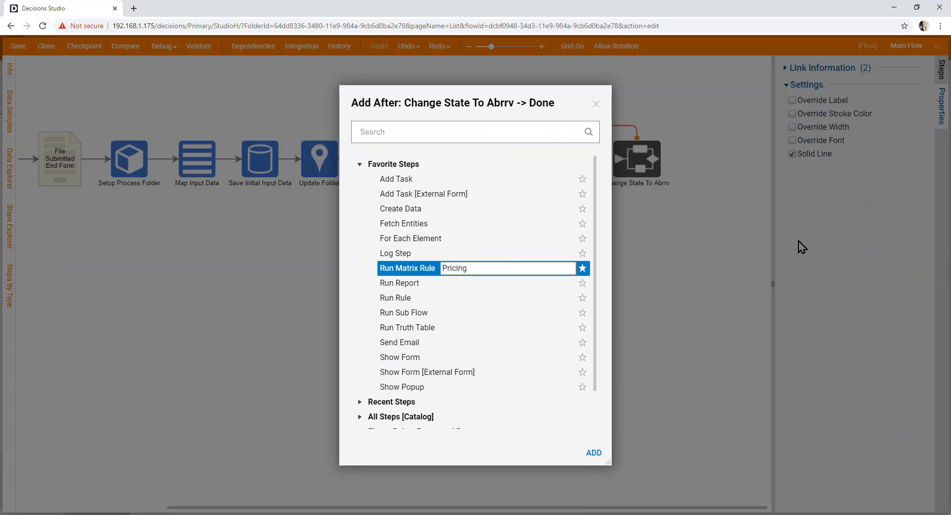
{"action": "type", "text": "Table"}
{"action": "left_click", "coordinate": [596, 453]}
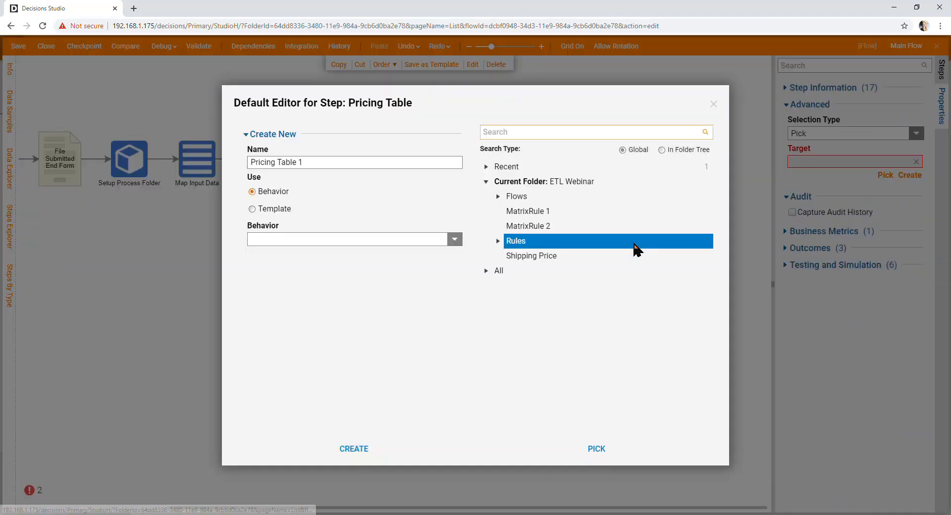
- Pick the existing Pricing Table rule as the step's target and place the step above the main row of the flow
{"action": "left_click", "coordinate": [489, 168]}
{"action": "left_click", "coordinate": [526, 183]}
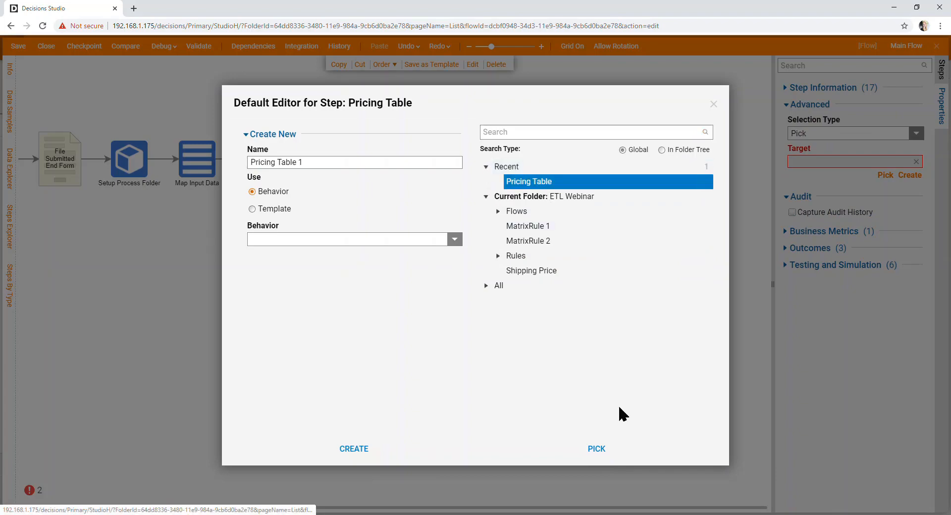
{"action": "left_click", "coordinate": [597, 449]}
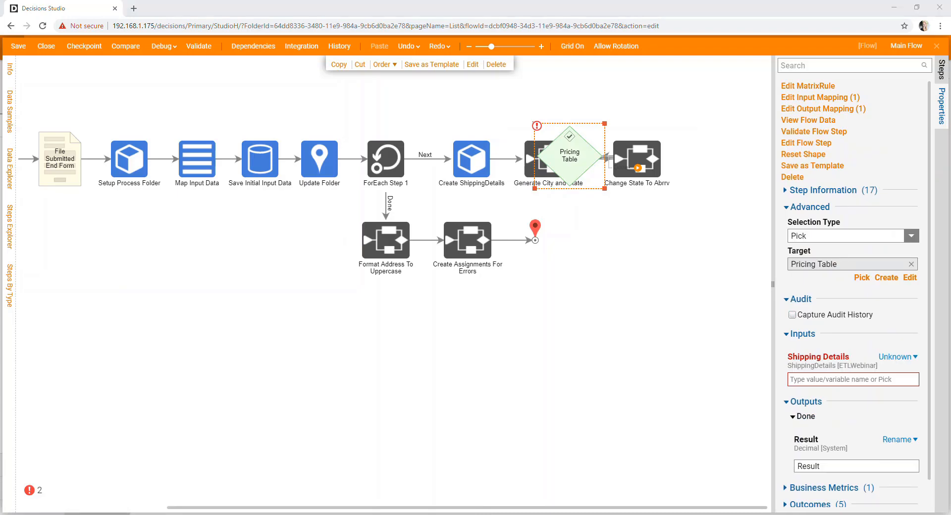
{"action": "left_click_drag", "start_coordinate": [578, 159], "coordinate": [626, 103]}
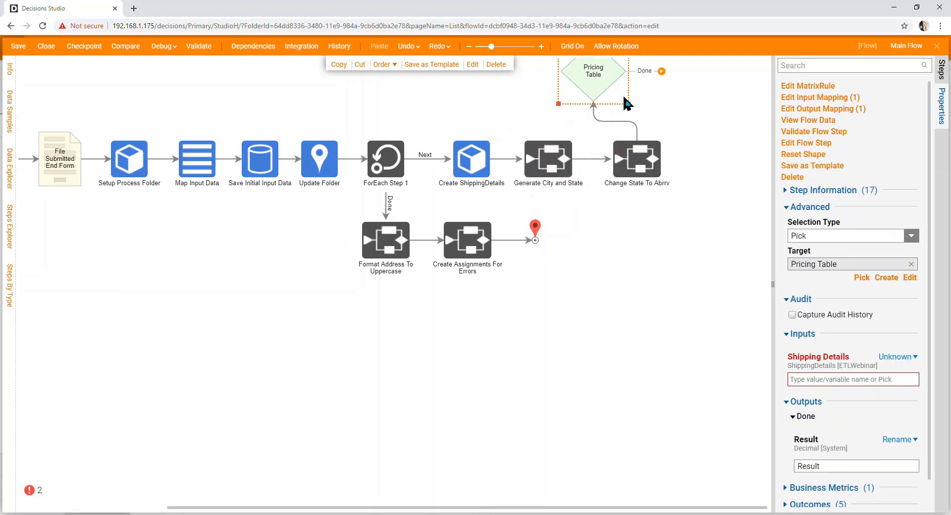
{"action": "left_click_drag", "start_coordinate": [594, 188], "coordinate": [584, 154]}
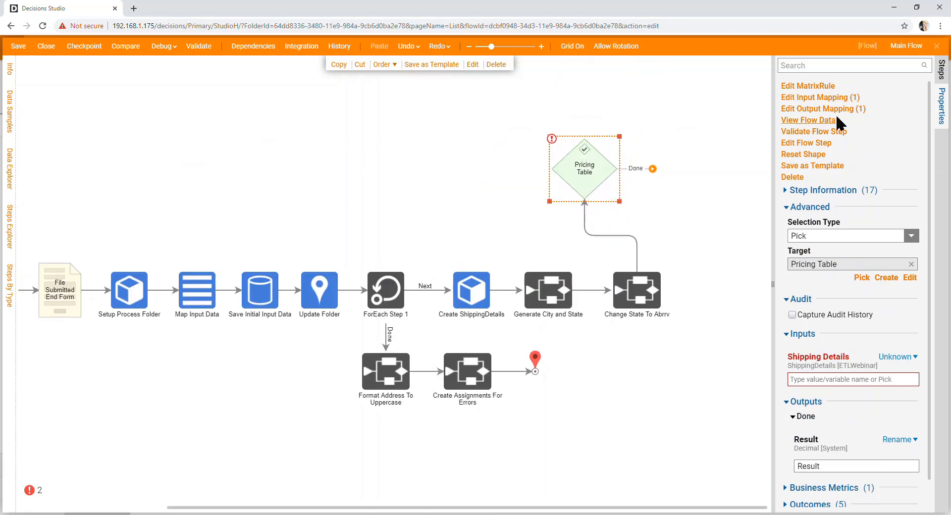
- Open the Pricing Table matrix rule and add a Number Ranges rule named Shipping Weight after the Overnight shipping option
{"action": "left_click", "coordinate": [824, 87]}
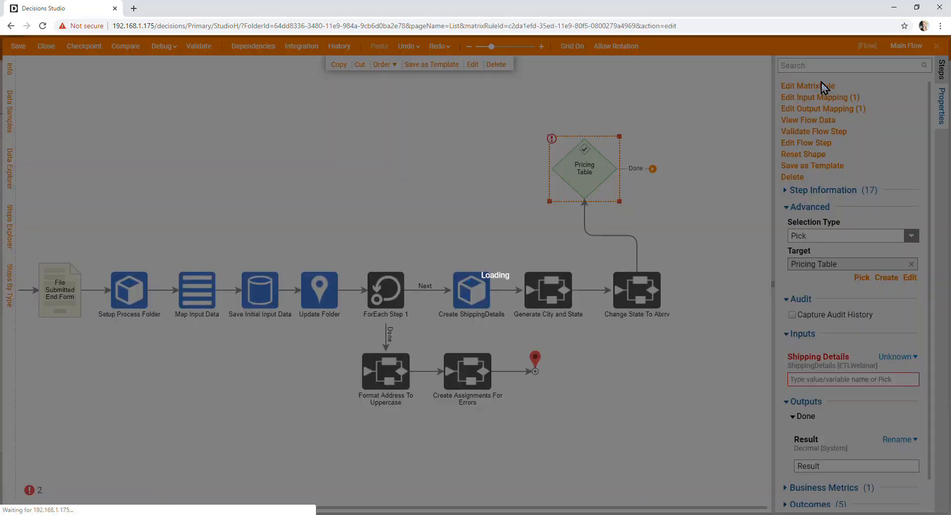
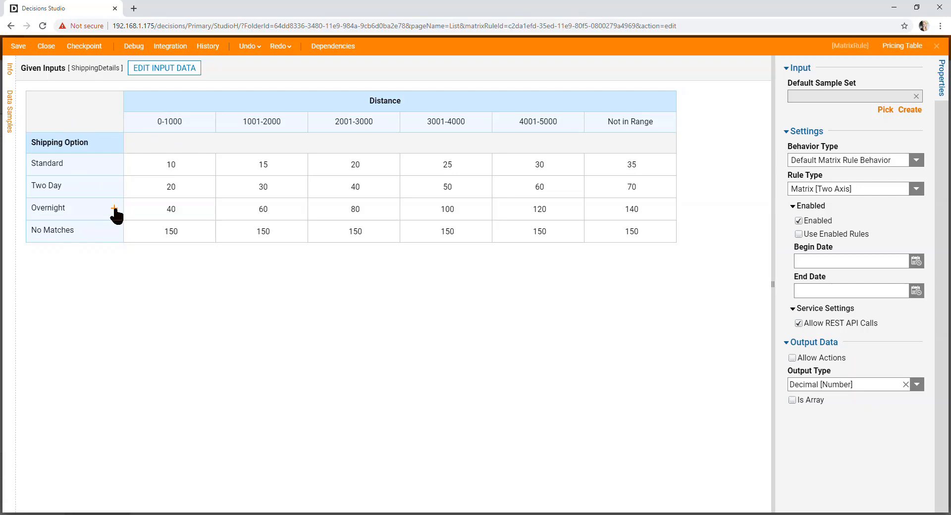
{"action": "left_click", "coordinate": [115, 208]}
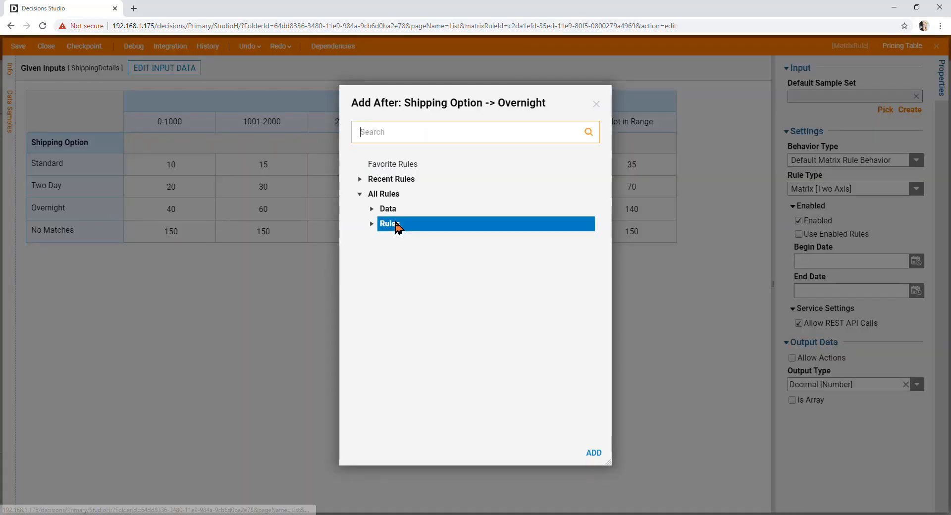
{"action": "left_click", "coordinate": [373, 210]}
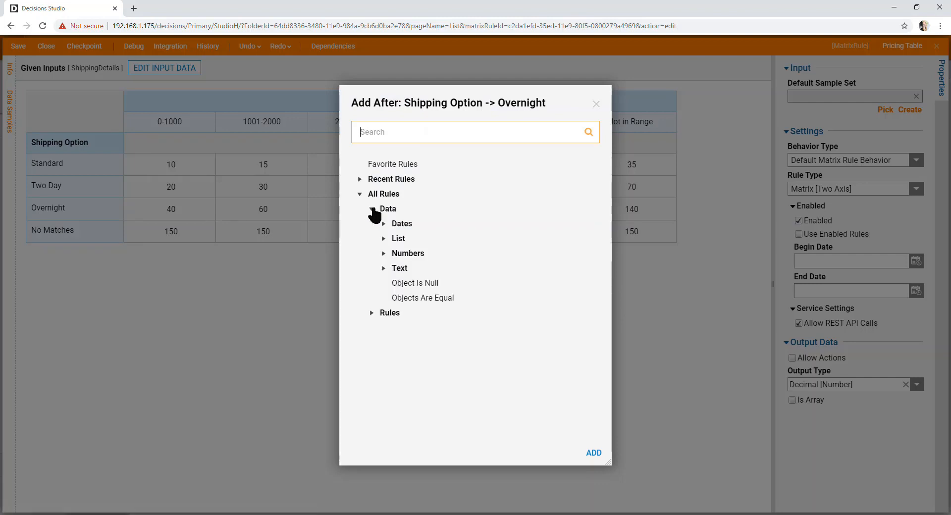
{"action": "left_click", "coordinate": [383, 254]}
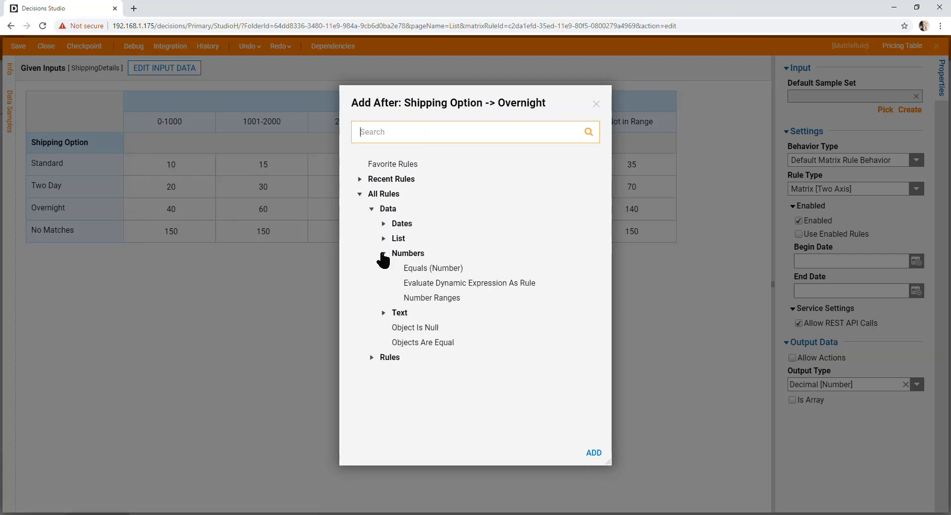
{"action": "left_click", "coordinate": [431, 299]}
{"action": "left_click", "coordinate": [467, 303]}
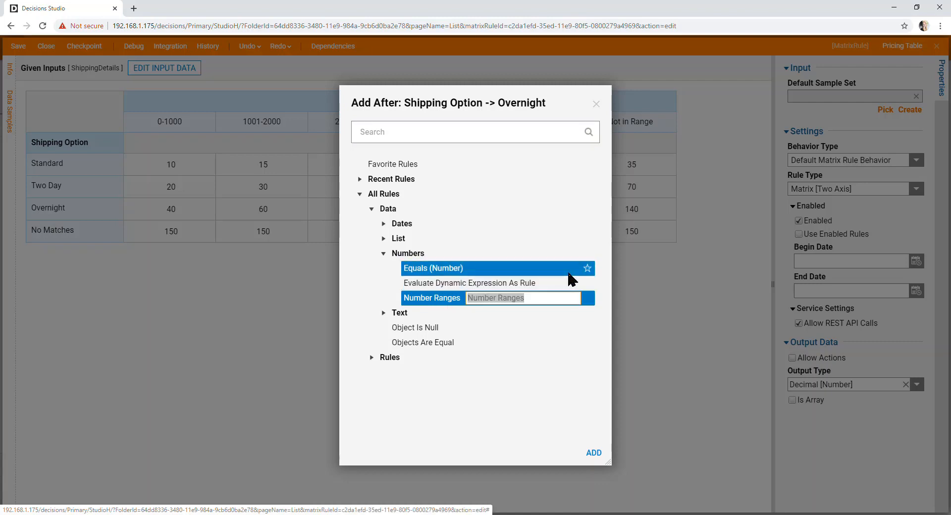
{"action": "type", "text": "Shipping Weight"}
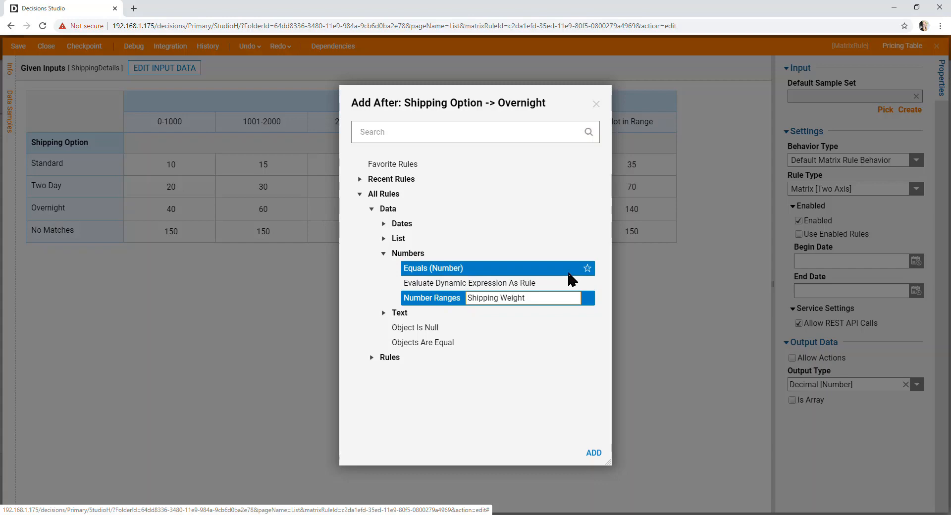
{"action": "left_click", "coordinate": [593, 453]}
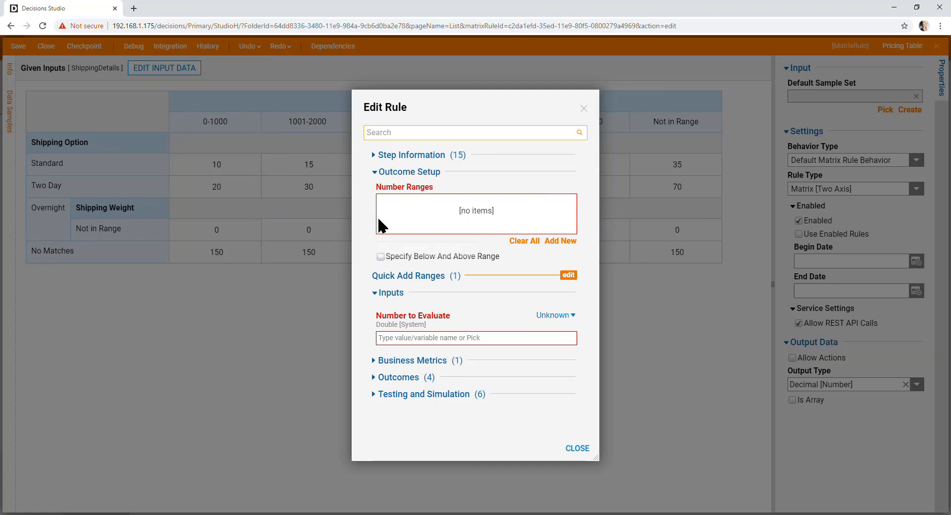
- Add a number range named Light Shipment from 0 to 45 to the Shipping Weight rule
{"action": "left_click", "coordinate": [561, 240]}
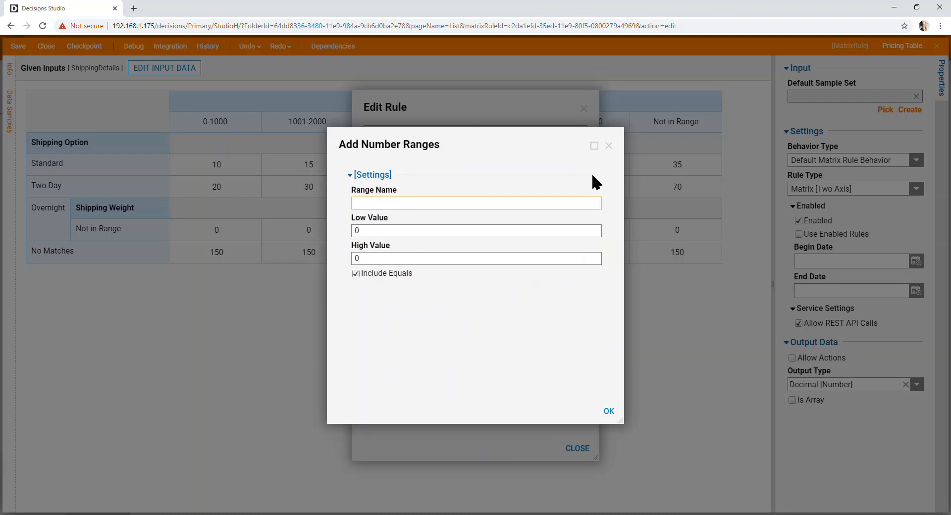
{"action": "type", "text": "Light Shipment"}
{"action": "left_click", "coordinate": [367, 230]}
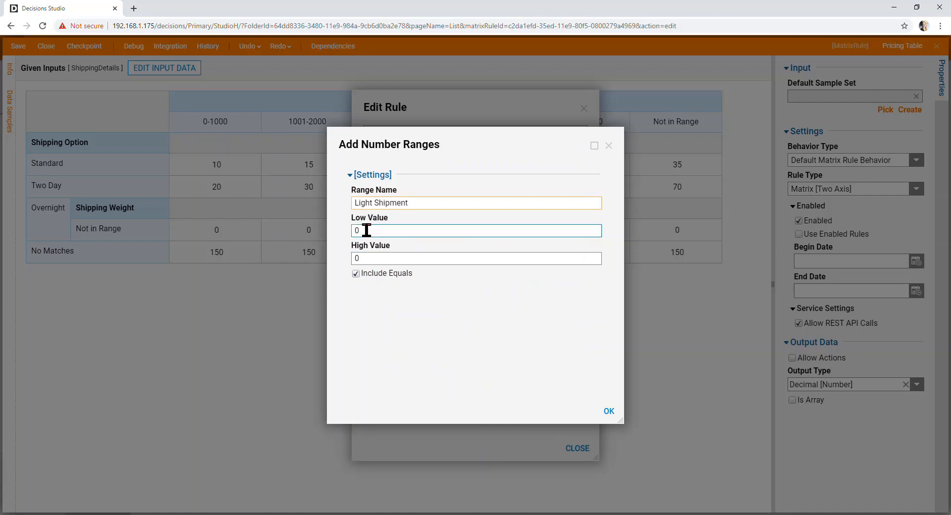
{"action": "left_click", "coordinate": [378, 258]}
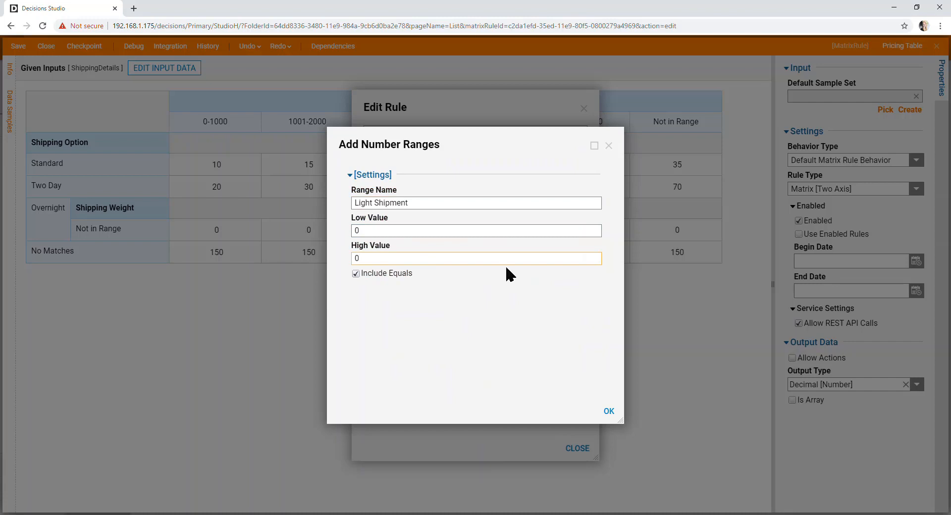
{"action": "key", "text": "BackSpace"}
{"action": "type", "text": "45"}
{"action": "left_click", "coordinate": [609, 413]}
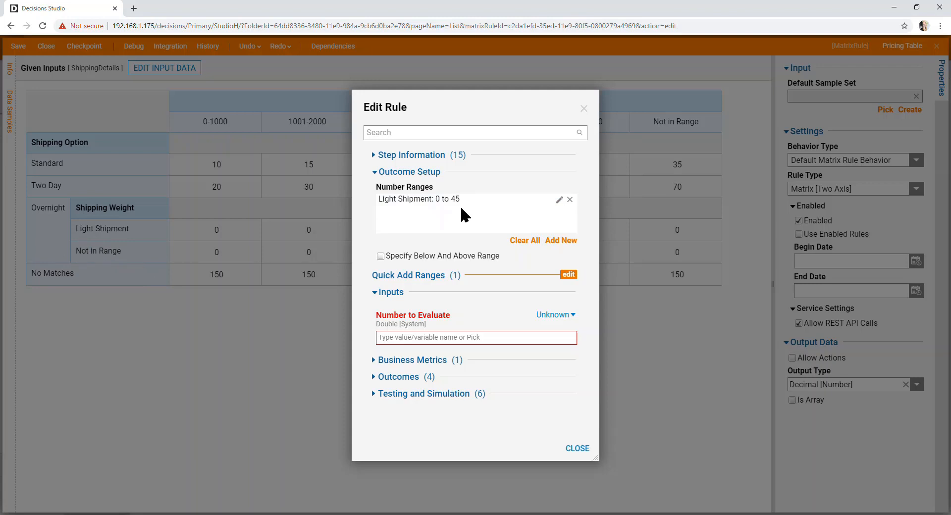
- Map the rule's Number to Evaluate from the flow to ShippingDetails.Weight and close the rule editor
{"action": "left_click", "coordinate": [569, 319]}
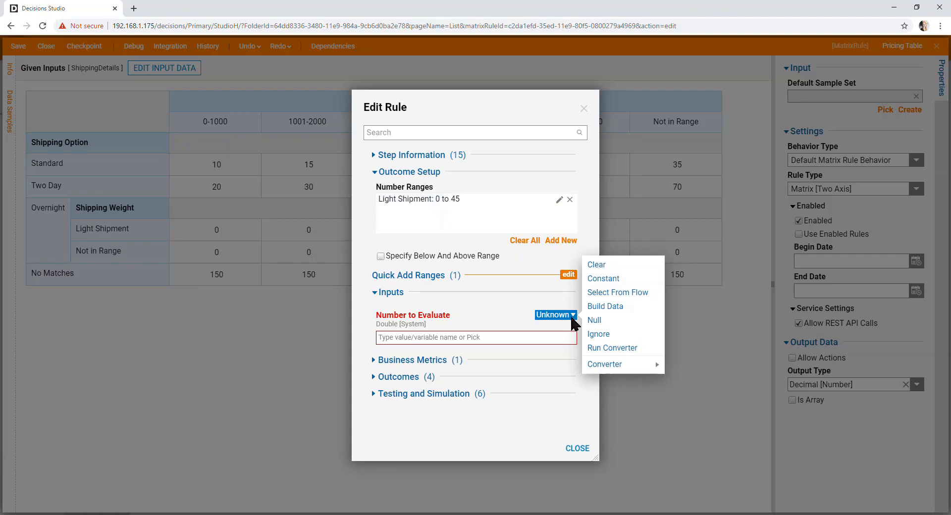
{"action": "left_click", "coordinate": [608, 292]}
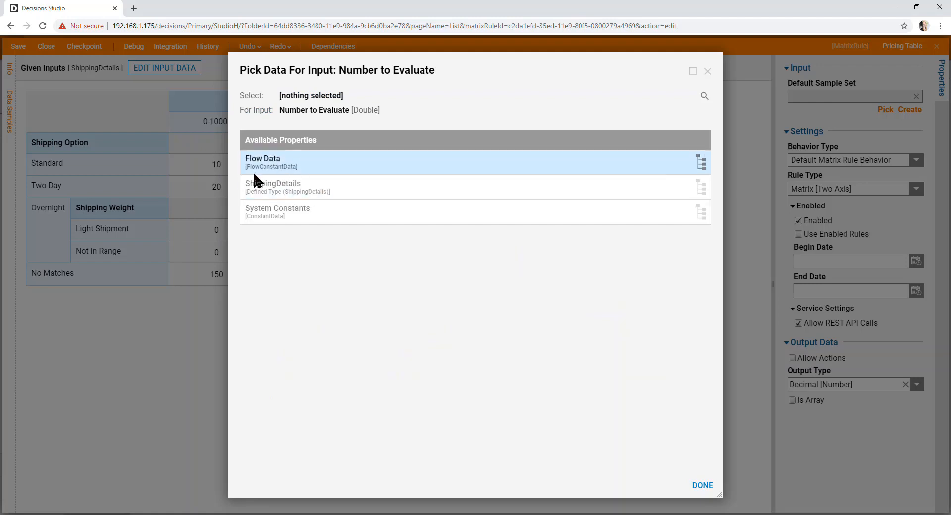
{"action": "left_click", "coordinate": [325, 193]}
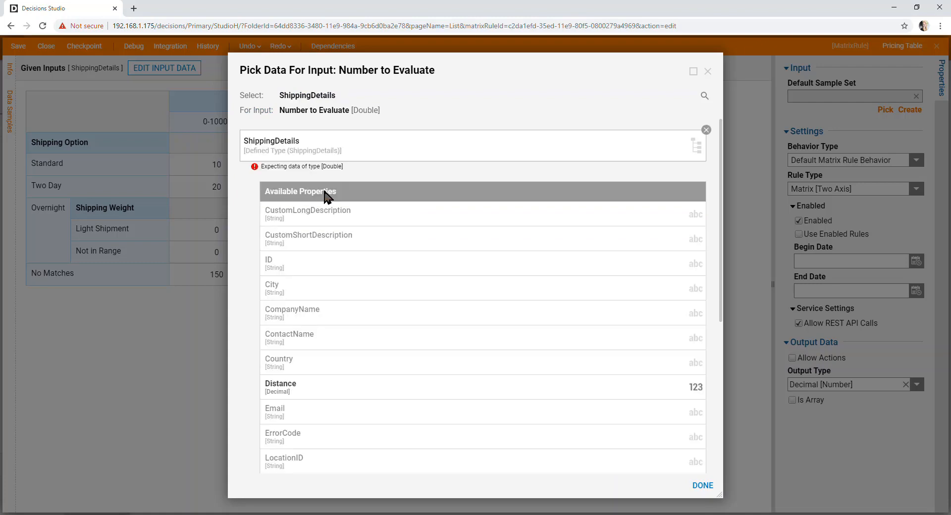
{"action": "scroll", "coordinate": [355, 401], "scroll_direction": "down", "scroll_amount": 4}
{"action": "scroll", "coordinate": [356, 404], "scroll_direction": "down", "scroll_amount": 2}
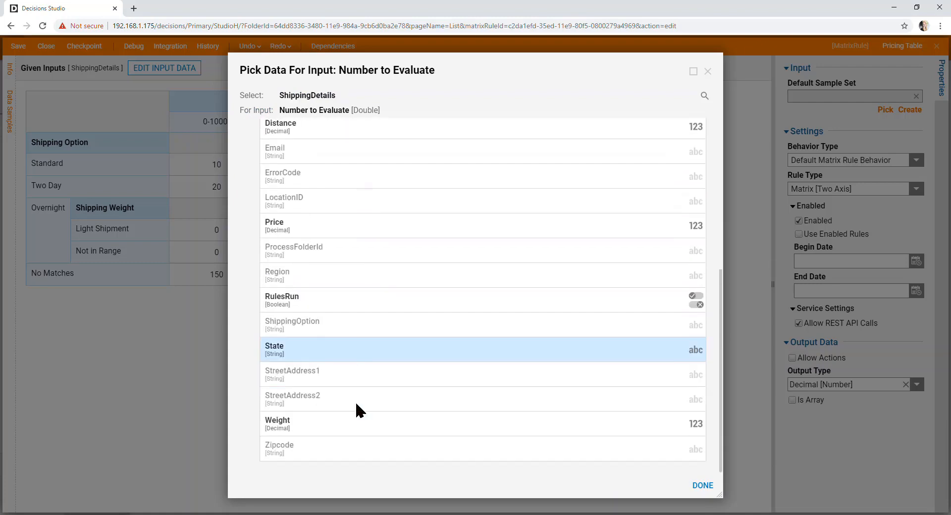
{"action": "left_click", "coordinate": [333, 424]}
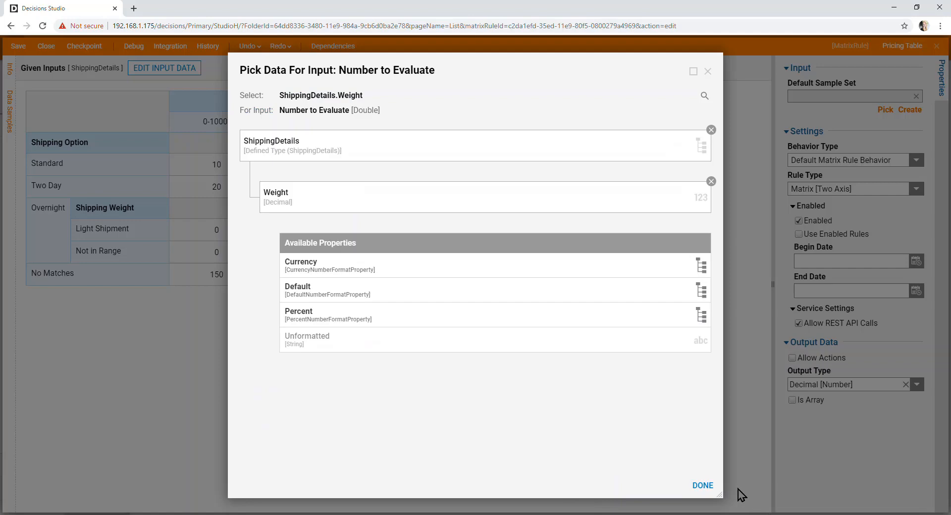
{"action": "left_click", "coordinate": [703, 486]}
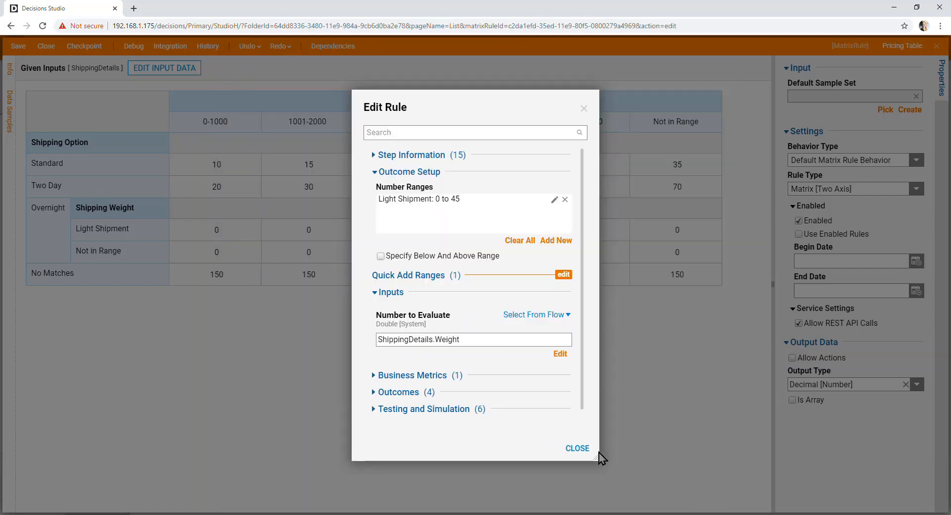
{"action": "left_click", "coordinate": [578, 447]}
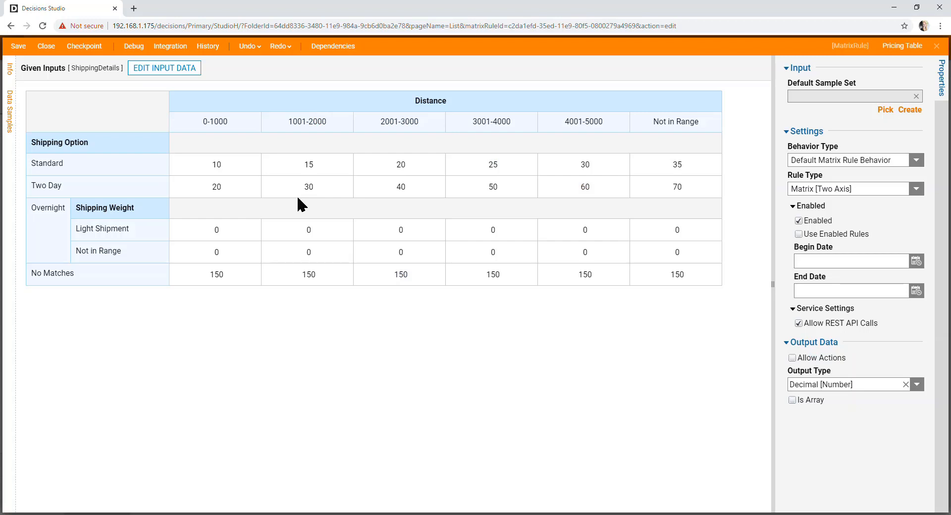
- Set the Overnight Light Shipment prices to 40, 60 and 80 for distances 0-1000, 1001-2000 and 2001-3000
{"action": "left_click", "coordinate": [234, 228]}
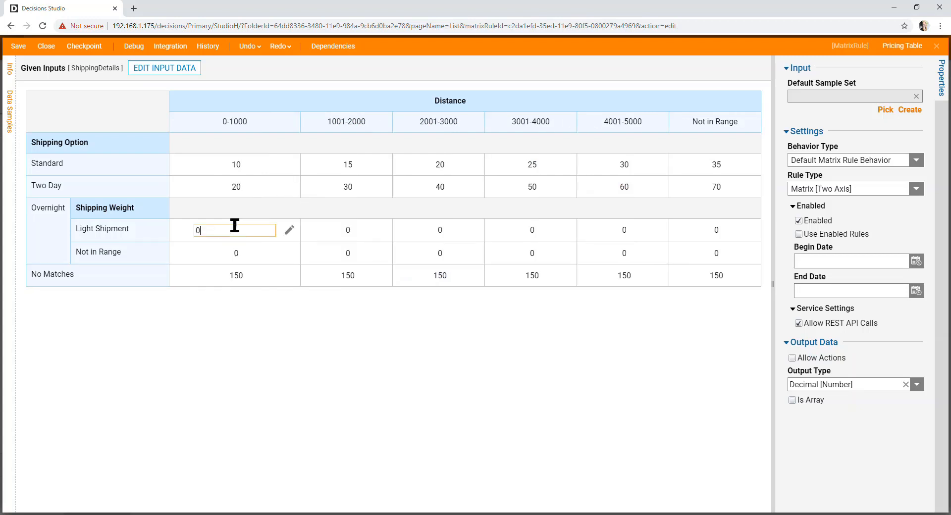
{"action": "key", "text": "BackSpace"}
{"action": "type", "text": "40"}
{"action": "left_click", "coordinate": [328, 229]}
{"action": "left_click", "coordinate": [320, 232]}
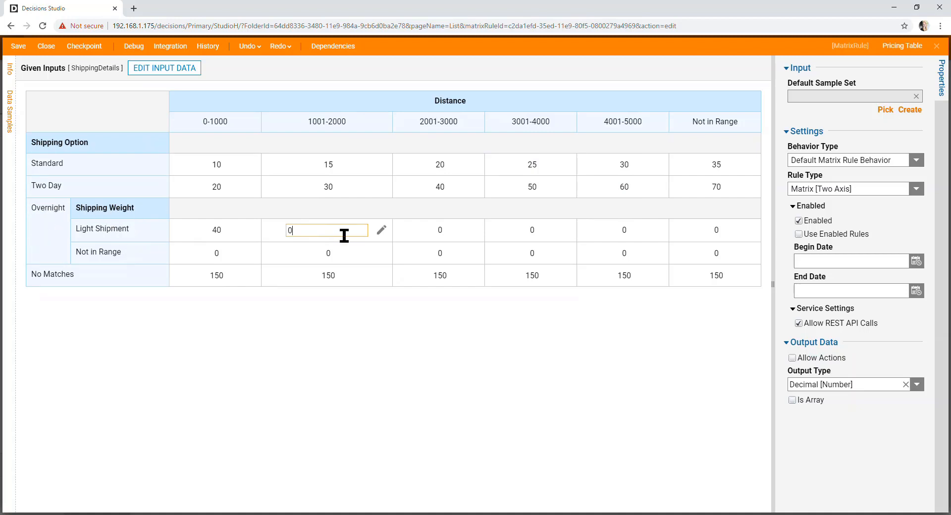
{"action": "key", "text": "BackSpace"}
{"action": "type", "text": "60"}
{"action": "left_click", "coordinate": [435, 240]}
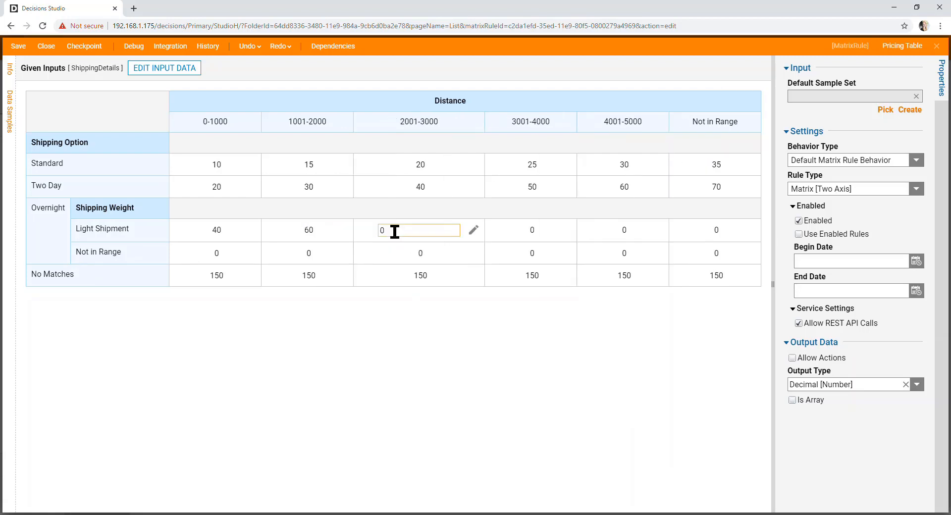
{"action": "double_click", "coordinate": [394, 232]}
{"action": "type", "text": "80"}
- Set the Overnight Light Shipment prices to 100, 120 and 140 for distances 3001-4000, 4001-5000 and Not in Range
{"action": "left_click", "coordinate": [558, 239]}
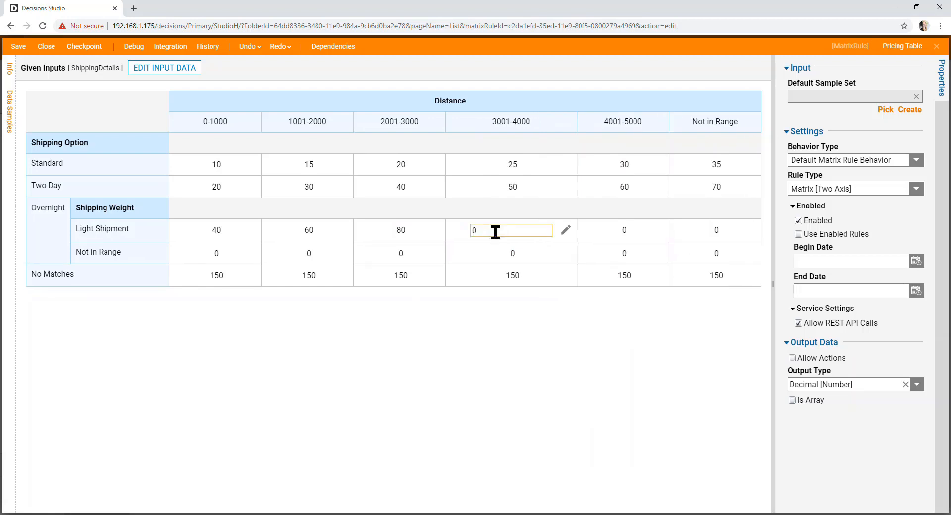
{"action": "type", "text": "100"}
{"action": "left_click", "coordinate": [630, 231]}
{"action": "left_click", "coordinate": [598, 227]}
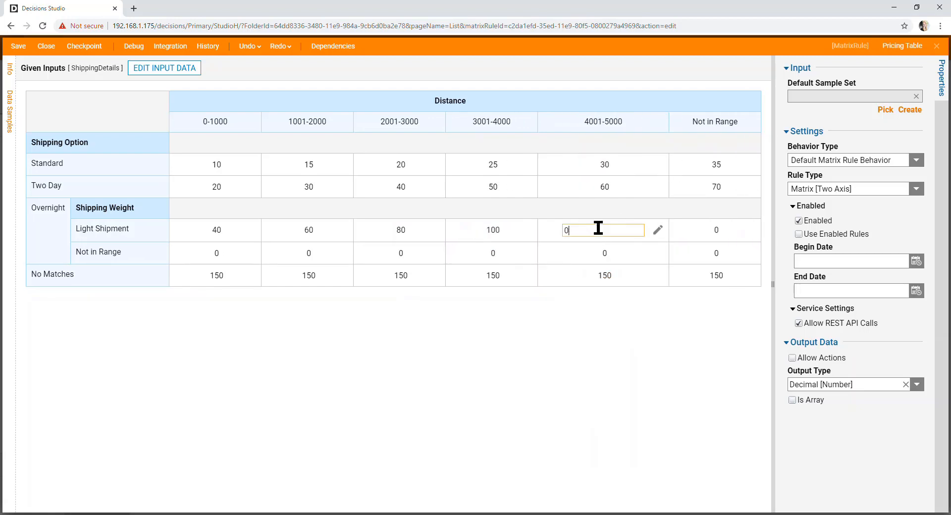
{"action": "type", "text": "120"}
{"action": "left_click", "coordinate": [718, 235]}
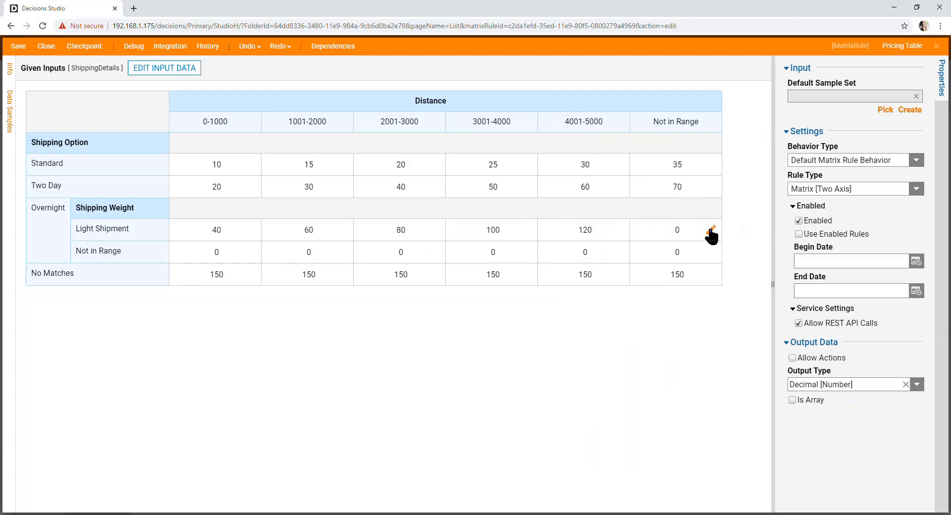
{"action": "left_click", "coordinate": [666, 231]}
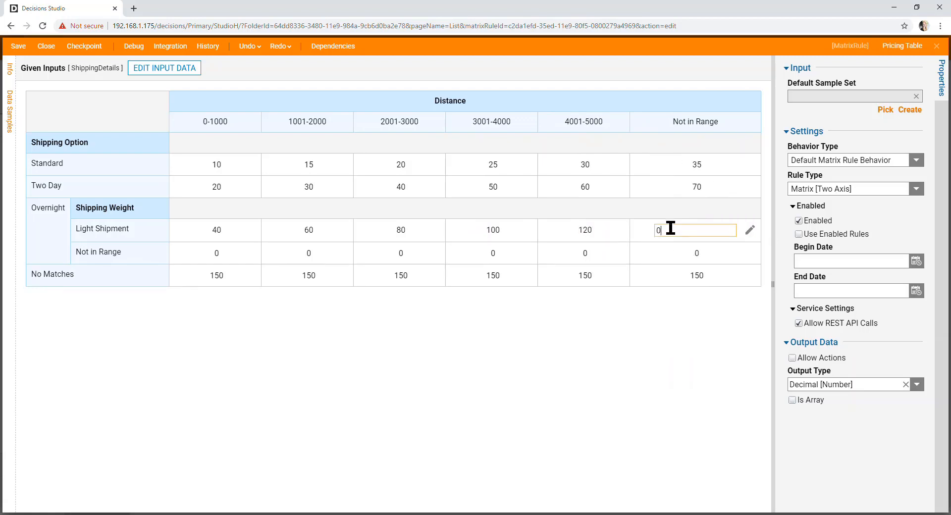
{"action": "double_click", "coordinate": [670, 228]}
{"action": "type", "text": "140"}
- Set the Overnight Not in Range weight prices to 200 for distances 0-1000, 1001-2000 and 2001-3000
{"action": "left_click", "coordinate": [215, 253]}
{"action": "key", "text": "BackSpace"}
{"action": "type", "text": "200"}
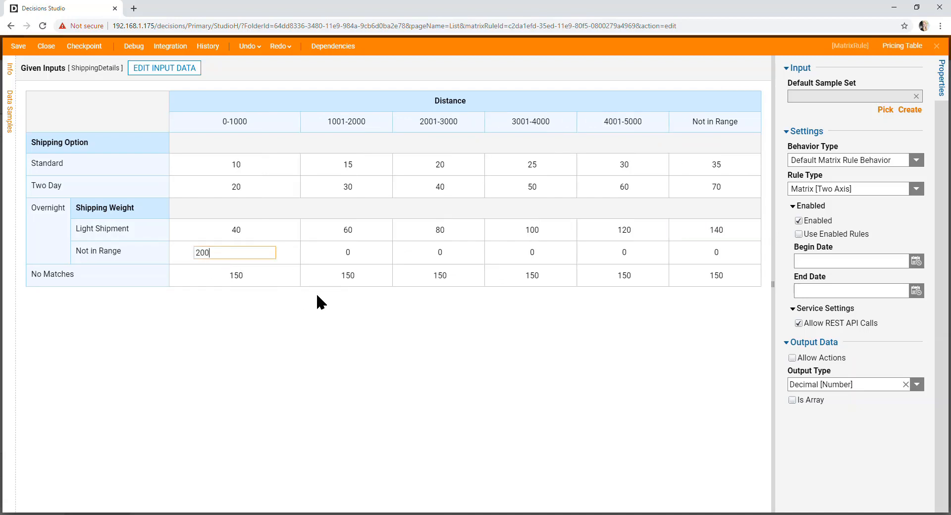
{"action": "key", "text": "Return"}
{"action": "left_click", "coordinate": [316, 254]}
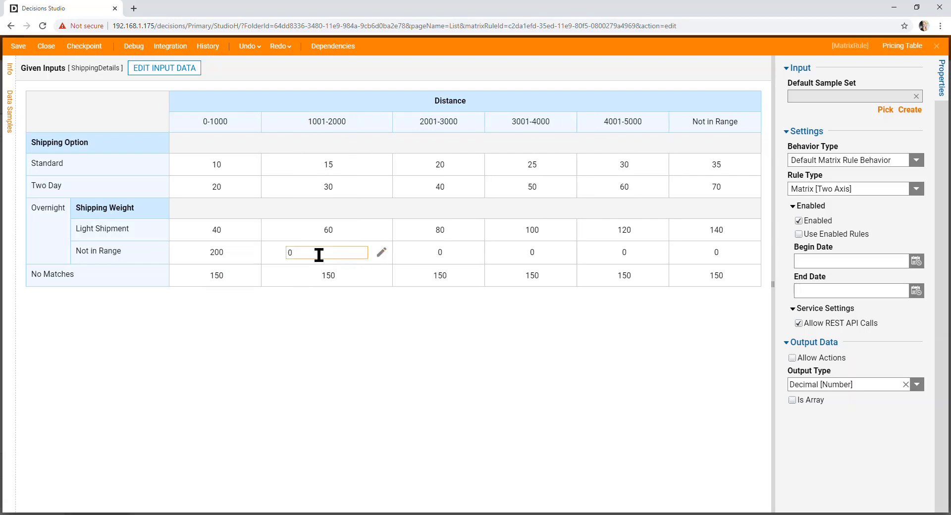
{"action": "type", "text": "200"}
{"action": "key", "text": "Return"}
{"action": "left_click", "coordinate": [410, 257]}
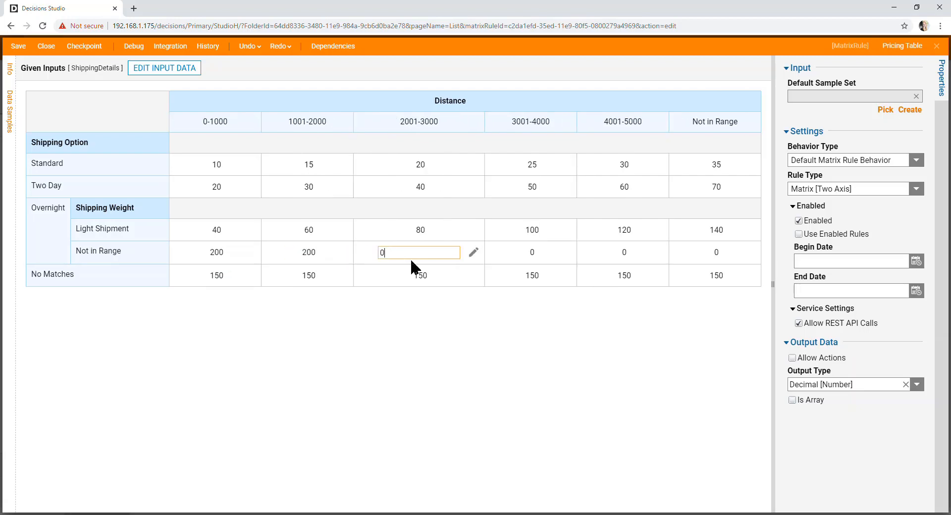
{"action": "type", "text": "200"}
{"action": "key", "text": "Return"}
- Set the Overnight Not in Range weight prices to 200 for distances 3001-4000, 4001-5000 and Not in Range
{"action": "left_click", "coordinate": [479, 259]}
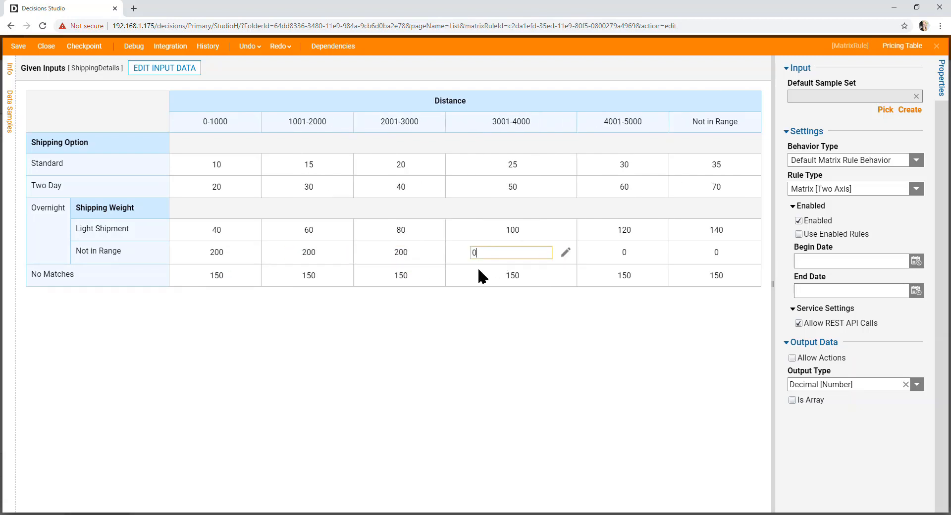
{"action": "type", "text": "200"}
{"action": "key", "text": "Return"}
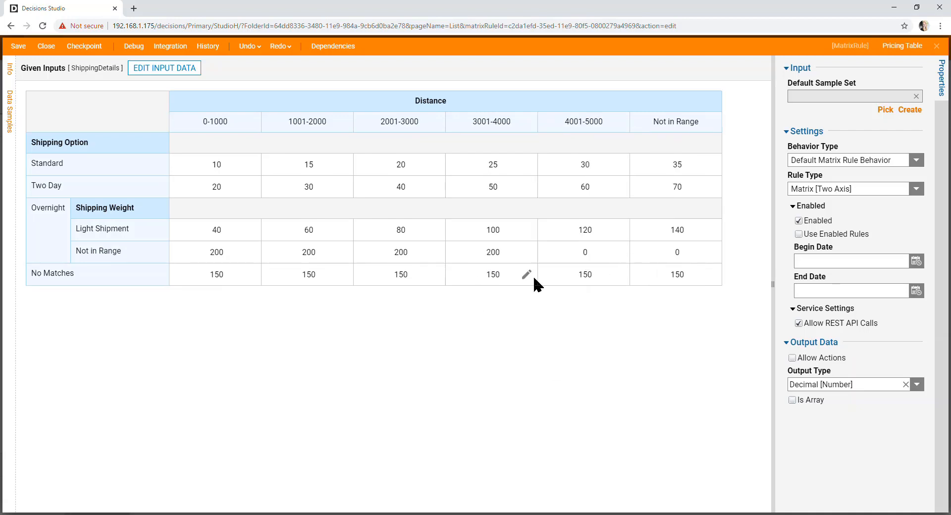
{"action": "left_click", "coordinate": [575, 255]}
{"action": "type", "text": "200"}
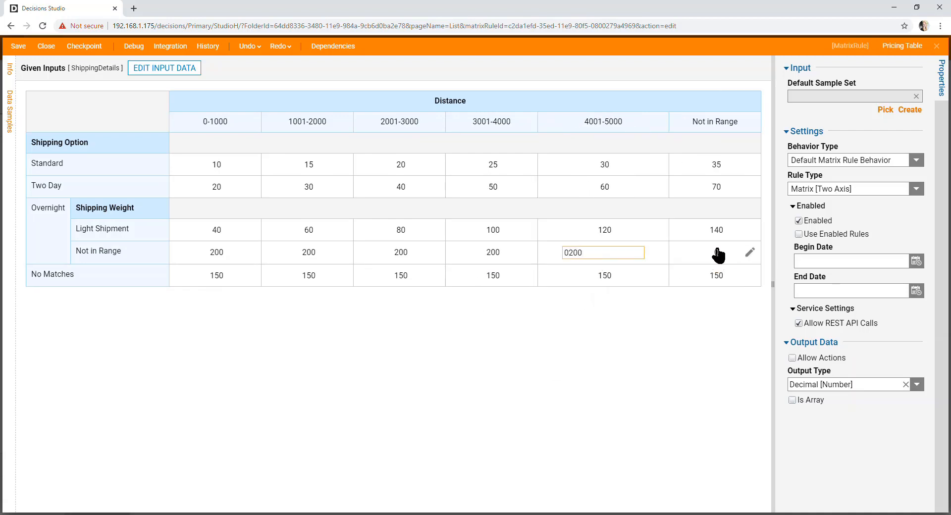
{"action": "key", "text": "Return"}
{"action": "left_click", "coordinate": [687, 257]}
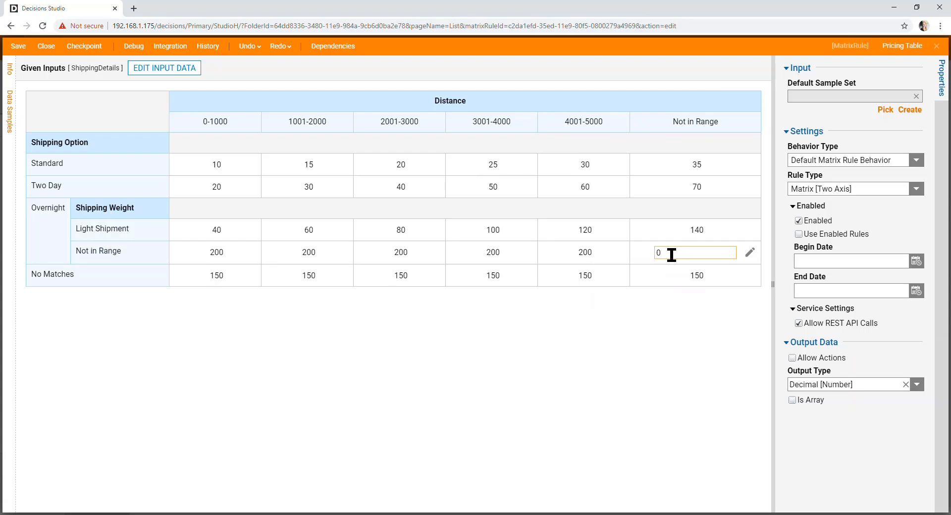
{"action": "type", "text": "200"}
{"action": "key", "text": "Return"}
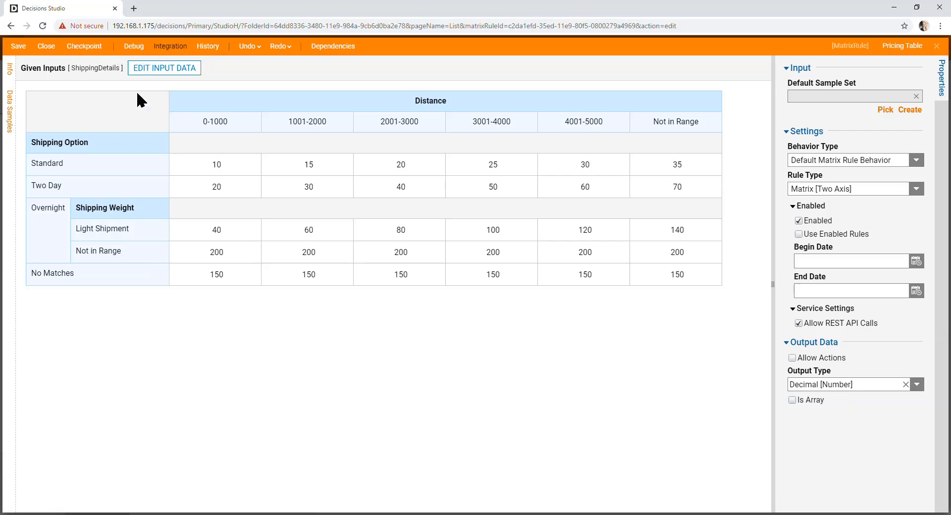
- Start a debug session for the Pricing Table rule and set the test data's Distance to 1500
{"action": "left_click", "coordinate": [130, 49]}
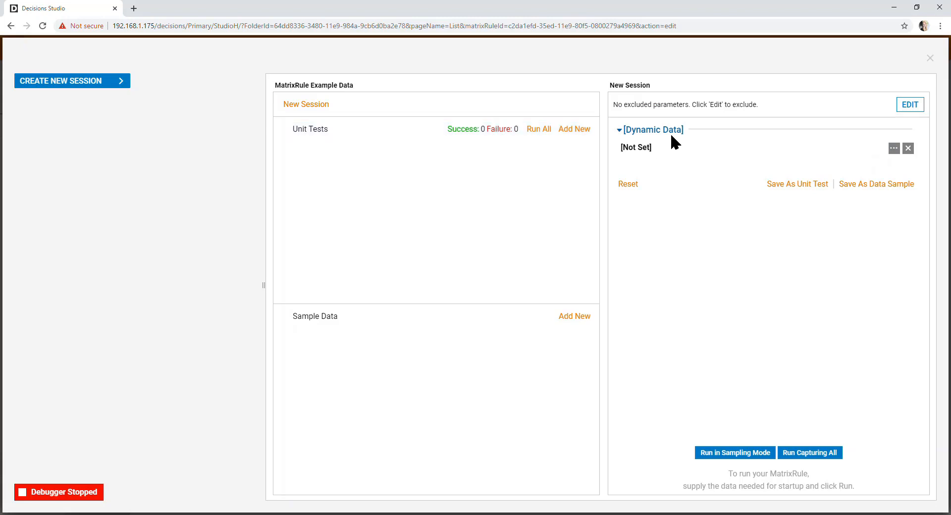
{"action": "left_click", "coordinate": [894, 148]}
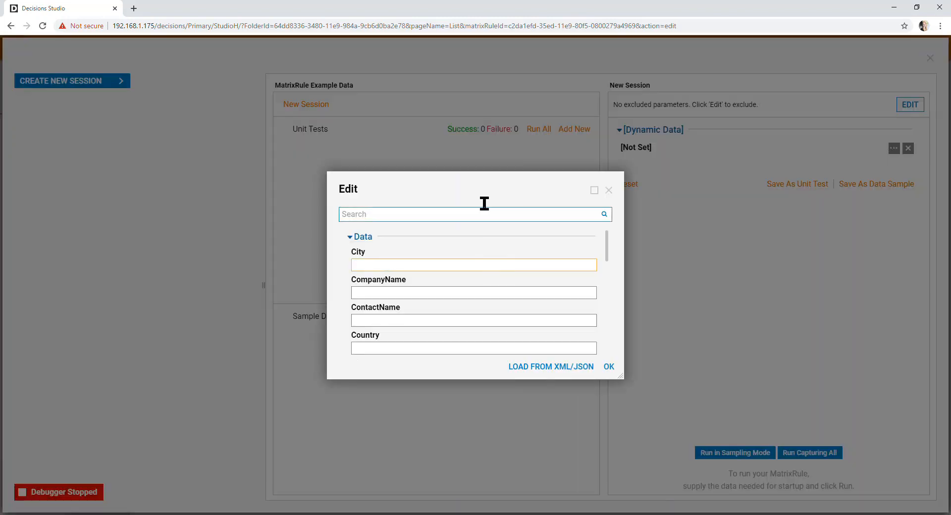
{"action": "left_click_drag", "start_coordinate": [484, 192], "coordinate": [405, 118]}
{"action": "left_click", "coordinate": [431, 227]}
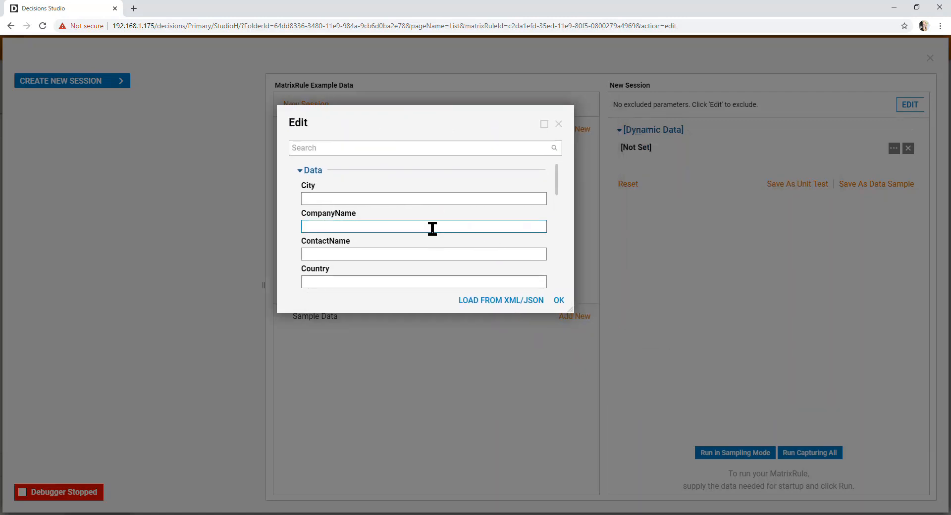
{"action": "scroll", "coordinate": [431, 227], "scroll_direction": "down", "scroll_amount": 1}
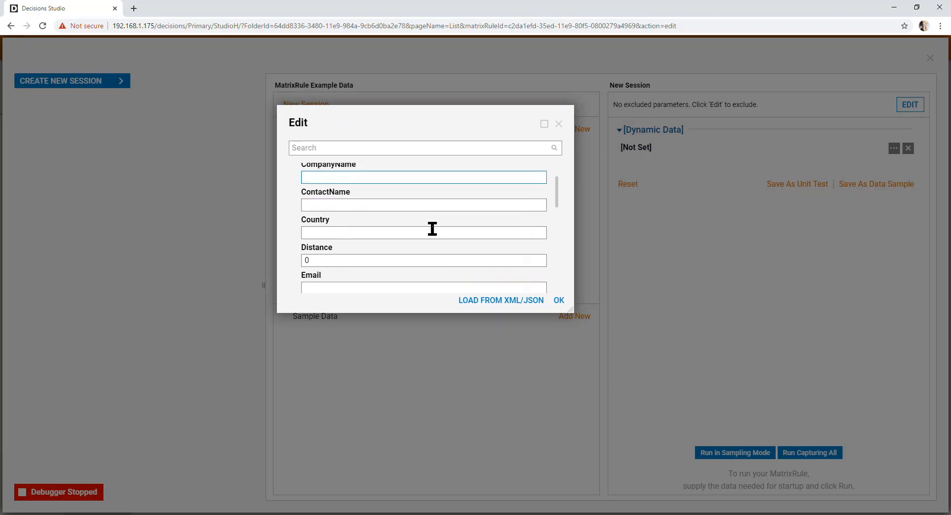
{"action": "left_click", "coordinate": [371, 260]}
{"action": "key", "text": "BackSpace"}
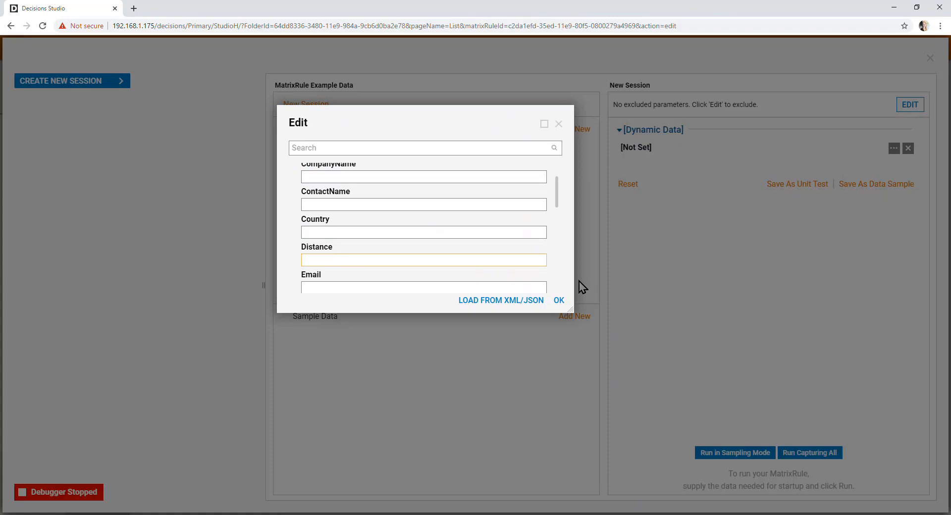
{"action": "type", "text": "1500"}
- Set the test ShippingOption to Overnight and Weight to 65, and run the rule capturing all data to check the matched price
{"action": "scroll", "coordinate": [434, 282], "scroll_direction": "down", "scroll_amount": 2}
{"action": "scroll", "coordinate": [335, 260], "scroll_direction": "down", "scroll_amount": 2}
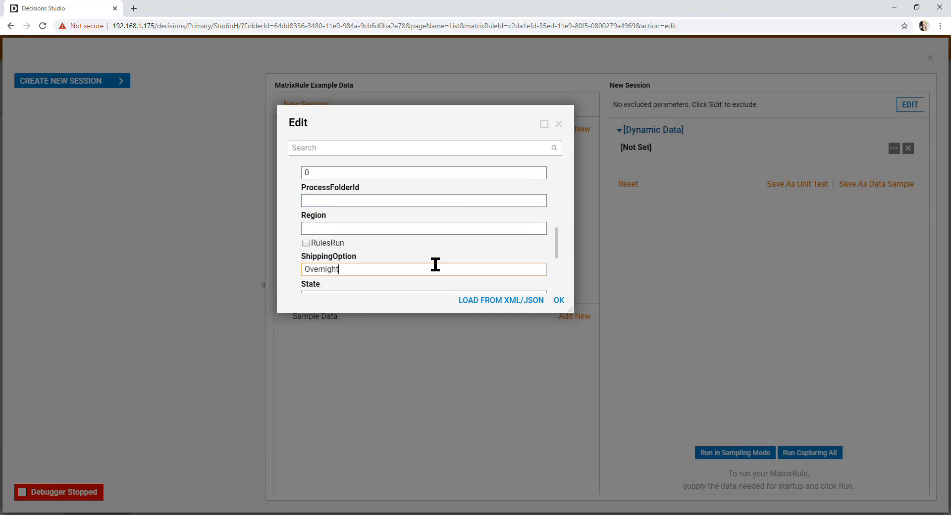
{"action": "scroll", "coordinate": [435, 264], "scroll_direction": "down", "scroll_amount": 3}
{"action": "left_click", "coordinate": [328, 249]}
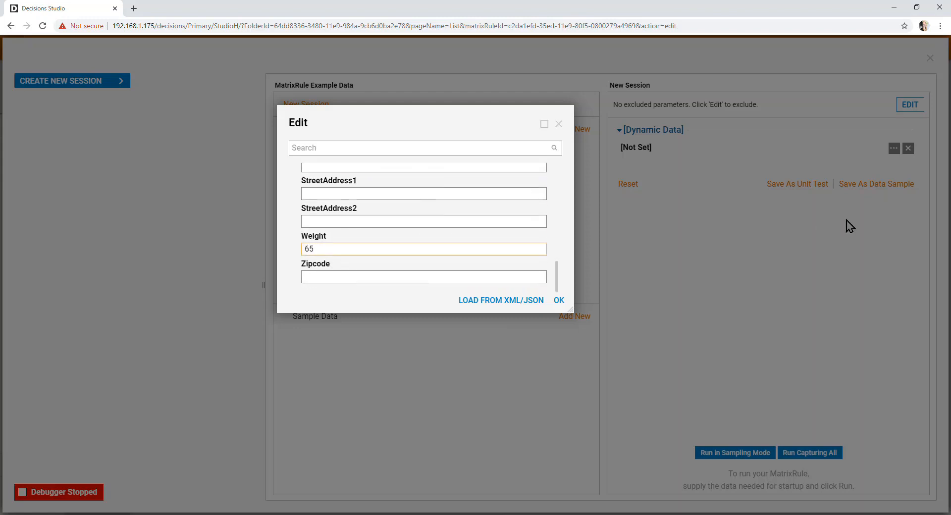
{"action": "scroll", "coordinate": [447, 242], "scroll_direction": "up", "scroll_amount": 2}
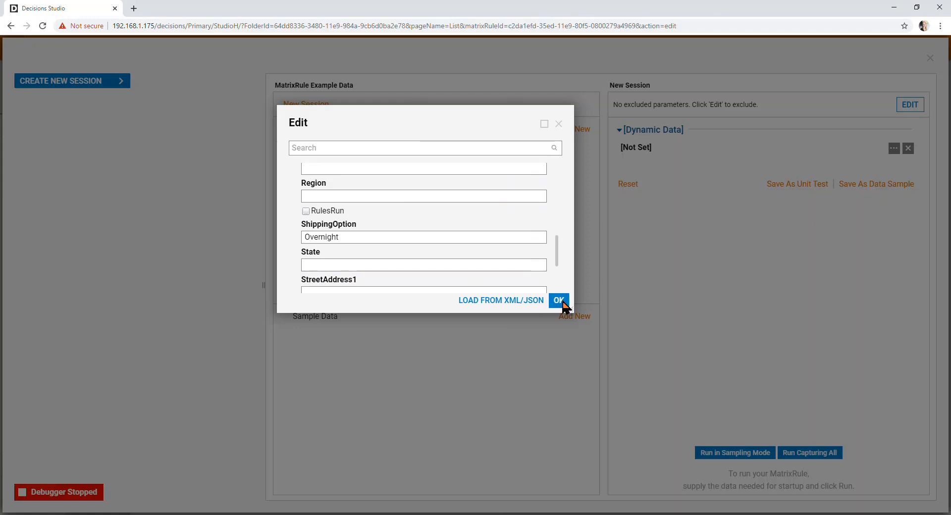
{"action": "left_click", "coordinate": [559, 301]}
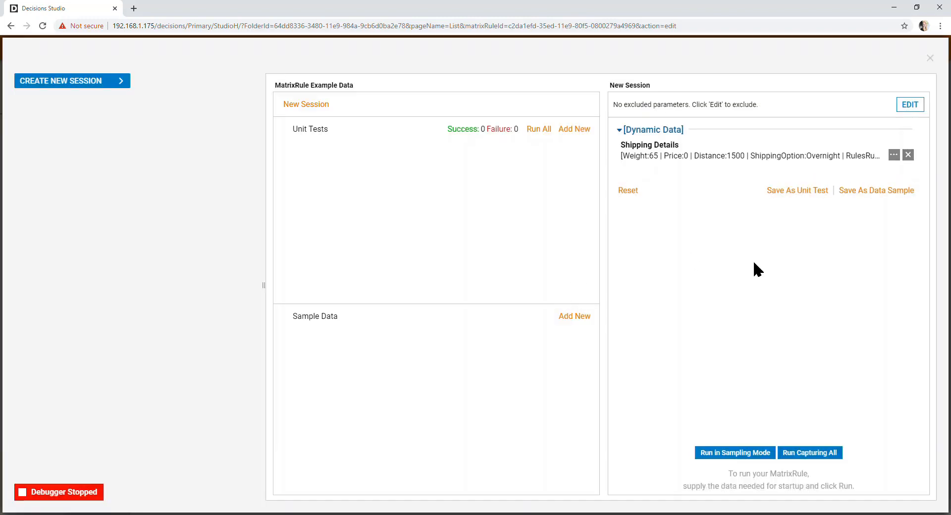
{"action": "left_click", "coordinate": [832, 452]}
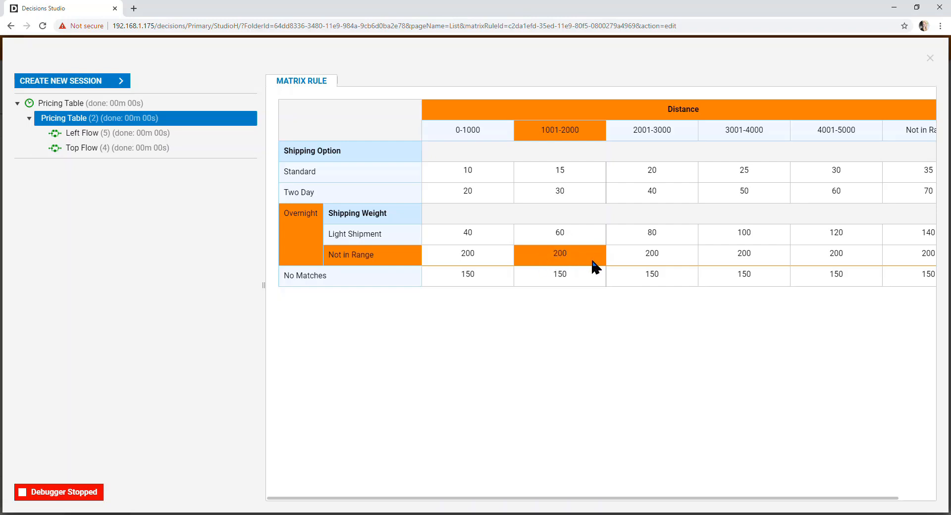
{"action": "left_click", "coordinate": [929, 59]}
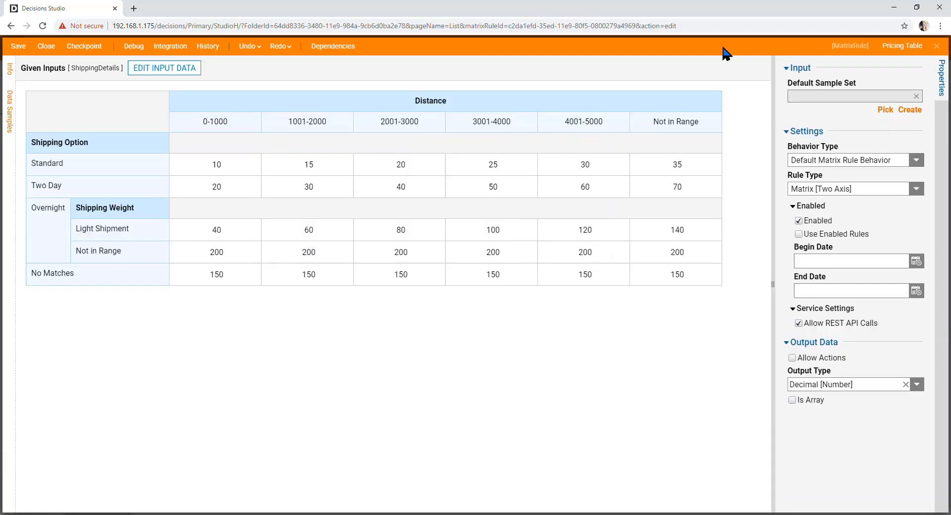
- Close the matrix rule and place the Pricing Table step directly above Change State To Abrrv in Main Flow
{"action": "left_click", "coordinate": [52, 48]}
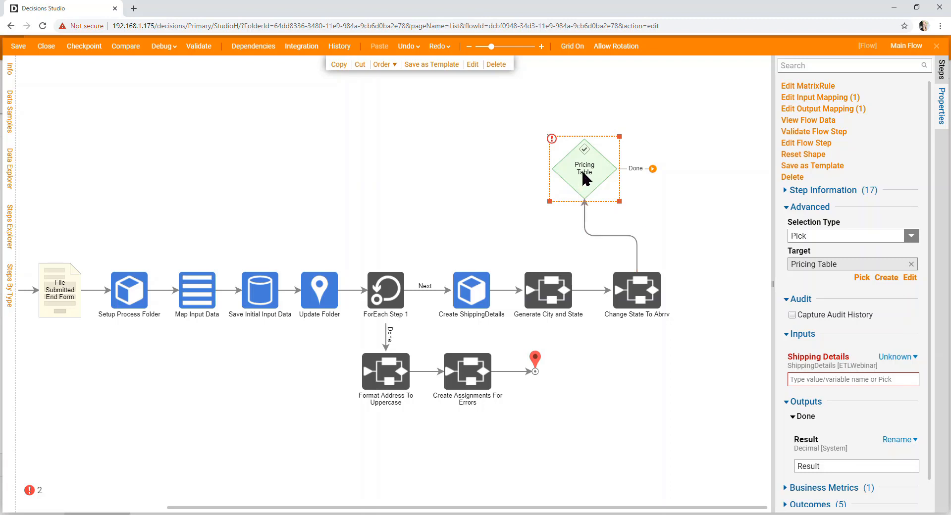
{"action": "left_click_drag", "start_coordinate": [581, 170], "coordinate": [634, 173]}
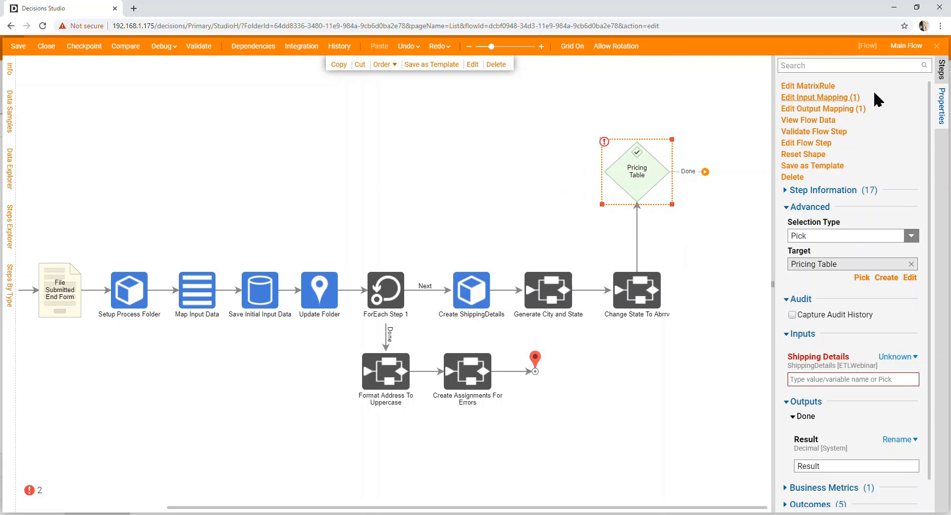
{"action": "left_click", "coordinate": [652, 171]}
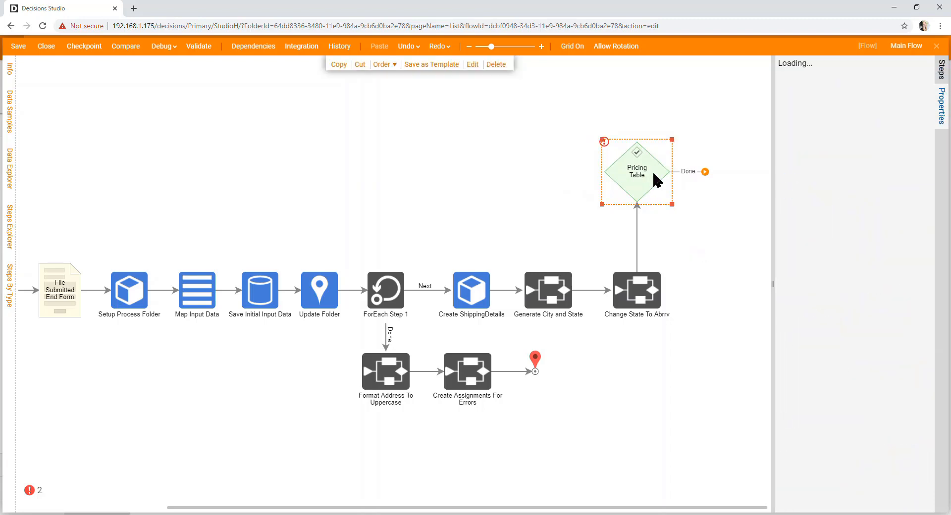
- Add a Selective Update ShippingDetails step from the database structures and connect Pricing Table's Done outcome to it
{"action": "left_click", "coordinate": [940, 79]}
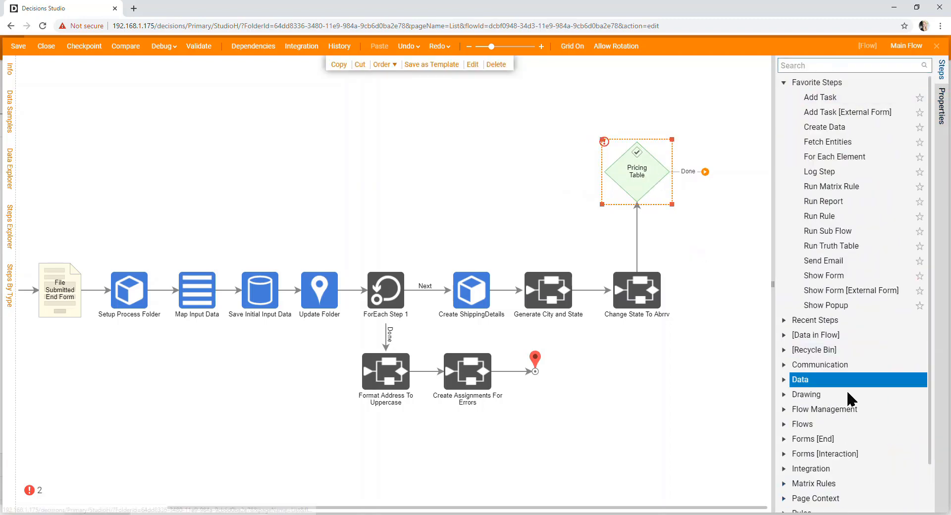
{"action": "scroll", "coordinate": [846, 421], "scroll_direction": "down", "scroll_amount": 2}
{"action": "left_click", "coordinate": [781, 505]}
{"action": "scroll", "coordinate": [806, 459], "scroll_direction": "down", "scroll_amount": 4}
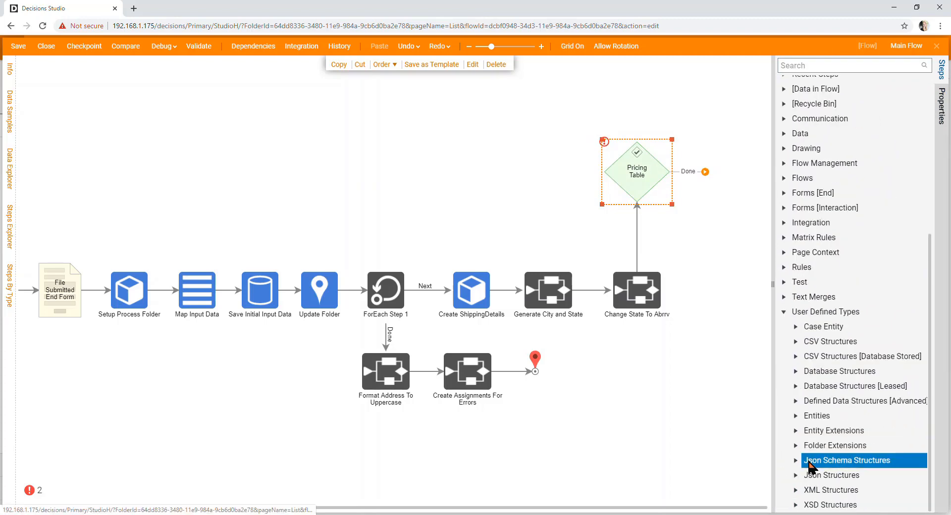
{"action": "left_click", "coordinate": [796, 371]}
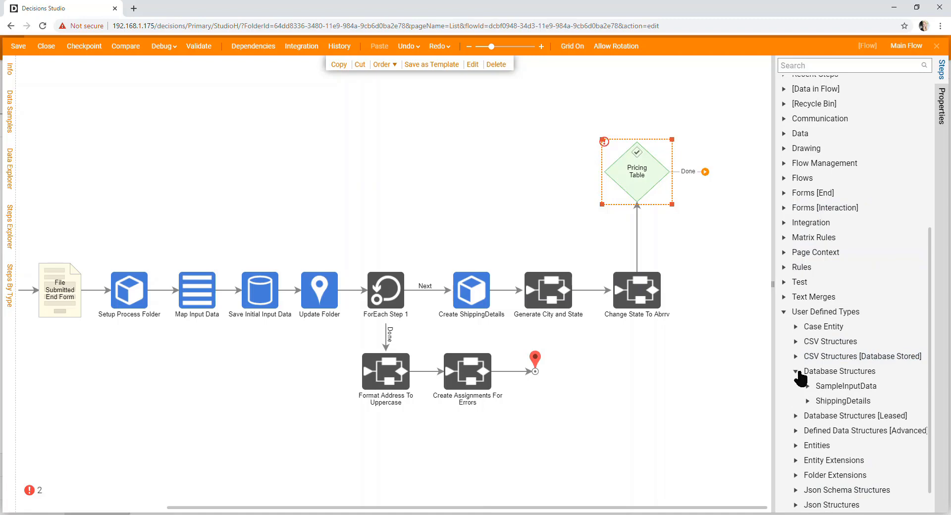
{"action": "left_click", "coordinate": [808, 401]}
{"action": "scroll", "coordinate": [865, 406], "scroll_direction": "down", "scroll_amount": 2}
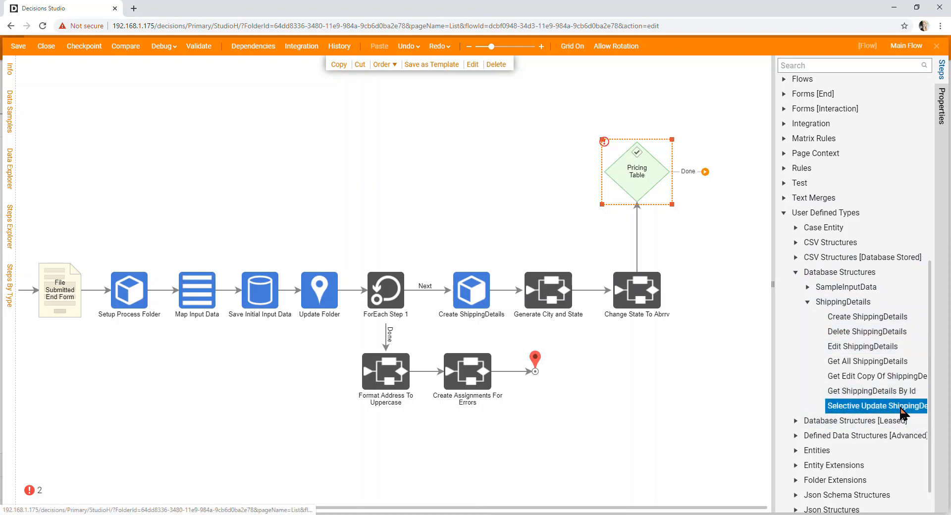
{"action": "left_click_drag", "start_coordinate": [902, 412], "coordinate": [529, 176]}
{"action": "left_click_drag", "start_coordinate": [705, 172], "coordinate": [485, 172]}
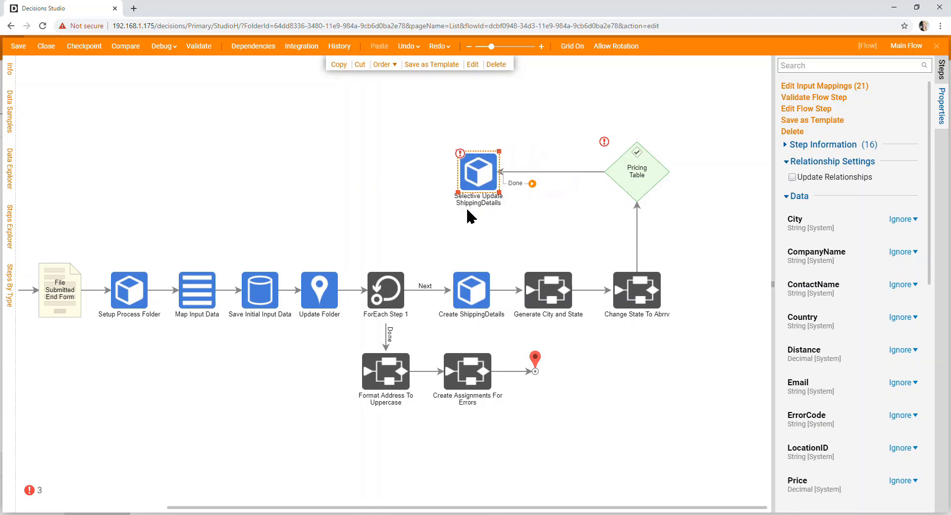
- Link Selective Update ShippingDetails down to ForEach Step 1 and align it with the loop step and Pricing Table
{"action": "left_click_drag", "start_coordinate": [479, 178], "coordinate": [391, 290]}
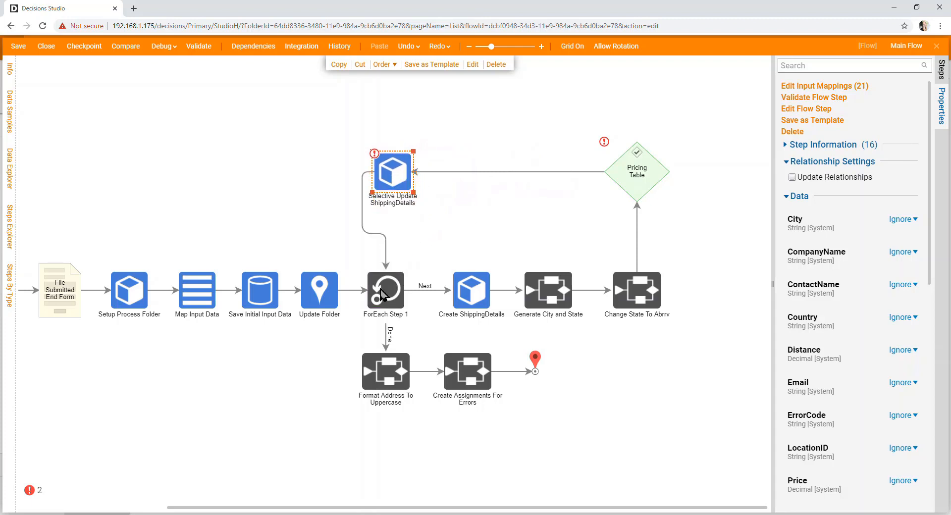
{"action": "left_click", "coordinate": [366, 174]}
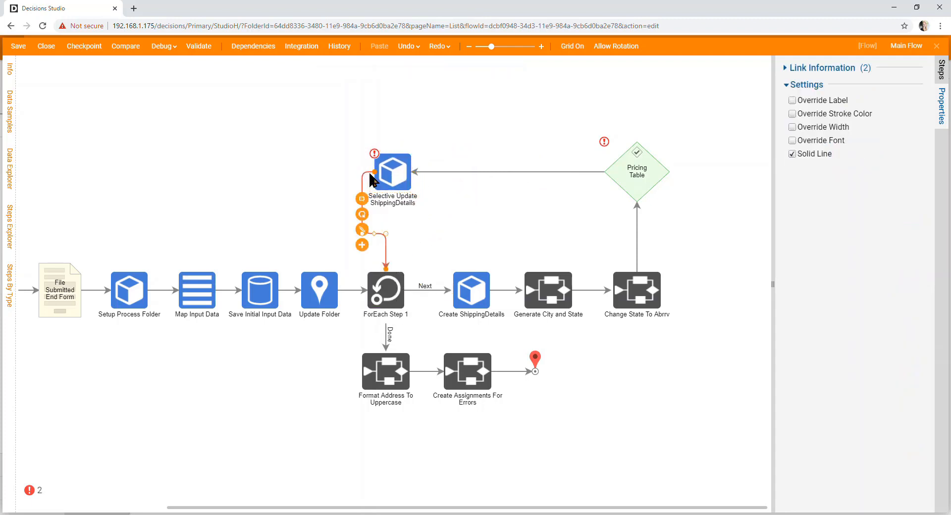
{"action": "left_click_drag", "start_coordinate": [374, 172], "coordinate": [393, 204]}
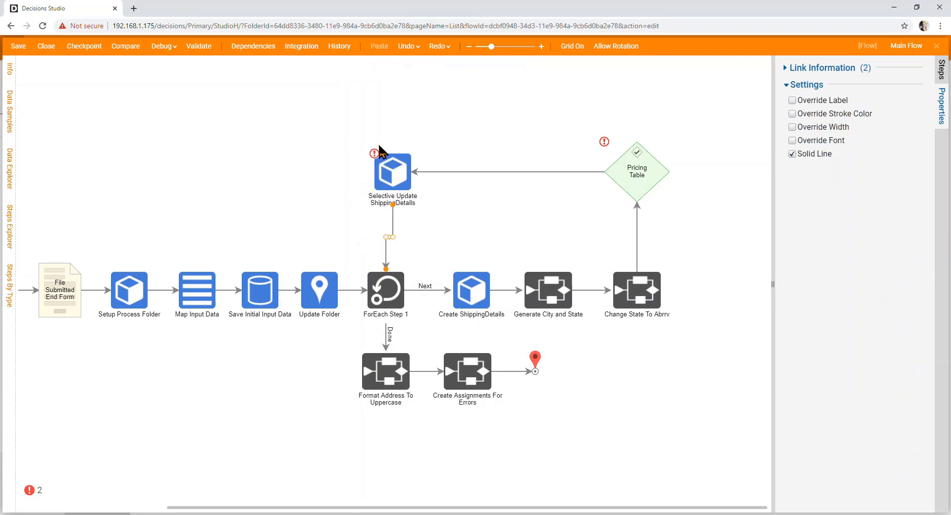
{"action": "left_click_drag", "start_coordinate": [392, 176], "coordinate": [385, 172]}
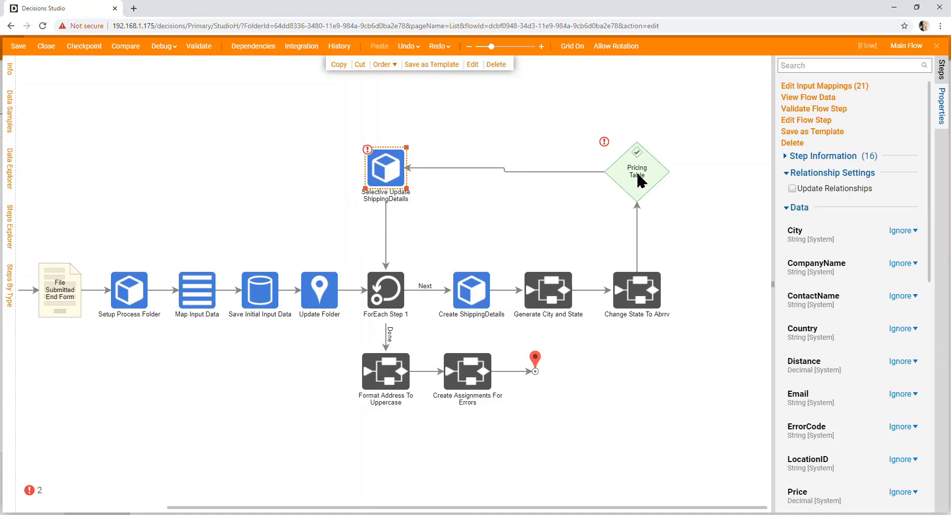
{"action": "left_click_drag", "start_coordinate": [639, 179], "coordinate": [637, 174]}
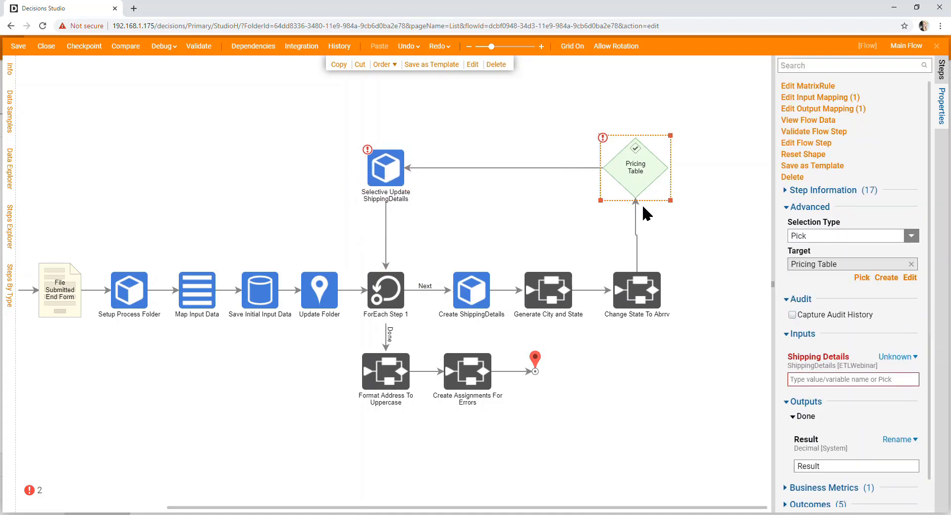
- Review the flow's validation errors and align the Pricing Table step directly above Change State To Abrrv
{"action": "left_click", "coordinate": [30, 490]}
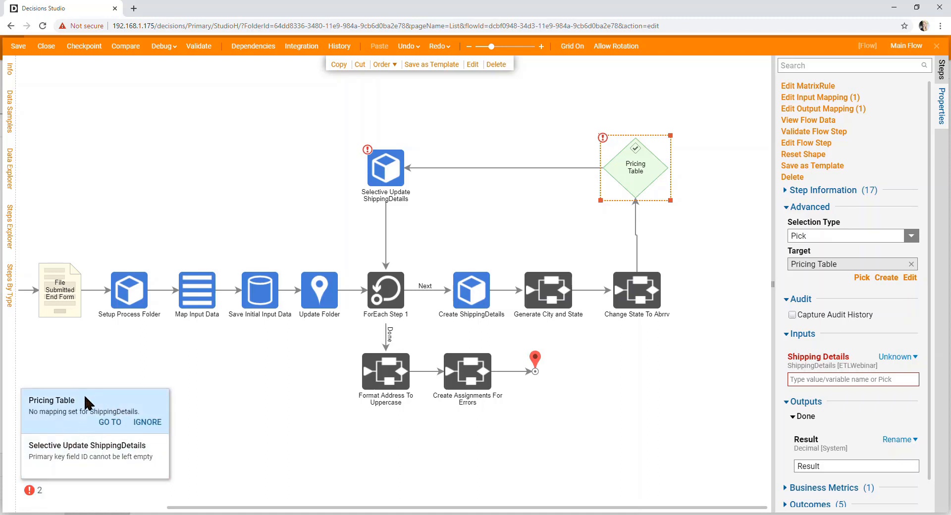
{"action": "left_click", "coordinate": [730, 174]}
{"action": "left_click", "coordinate": [648, 171]}
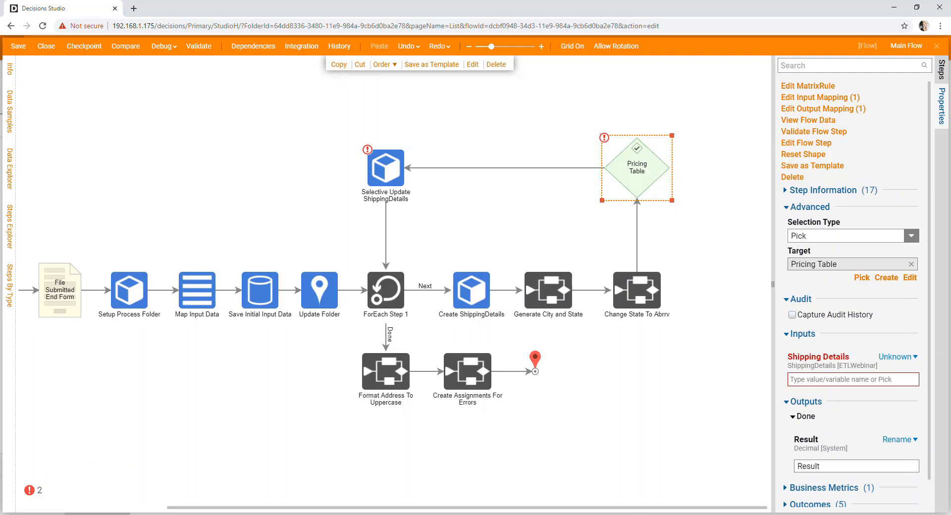
- Map the Pricing Table step's ShippingDetails input from the flow to the Item output of ForEach Step 1
{"action": "left_click", "coordinate": [906, 357]}
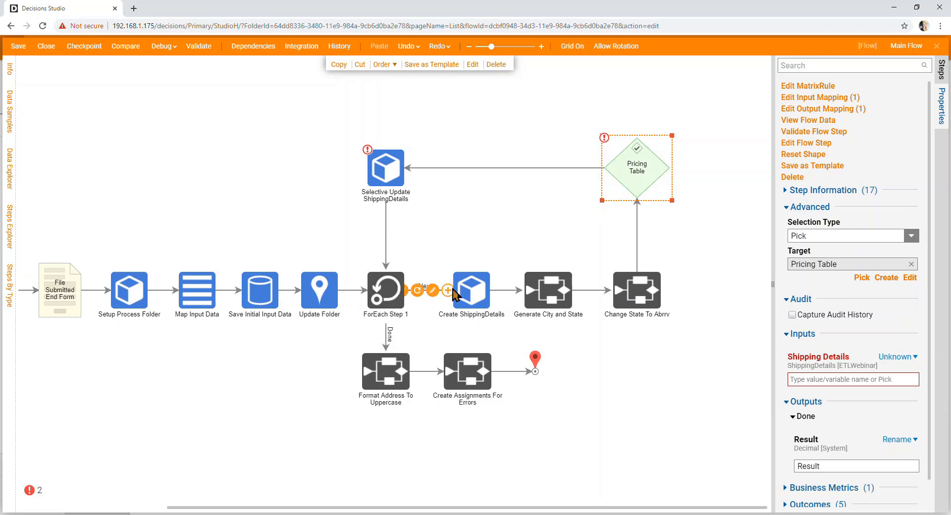
{"action": "left_click", "coordinate": [382, 292]}
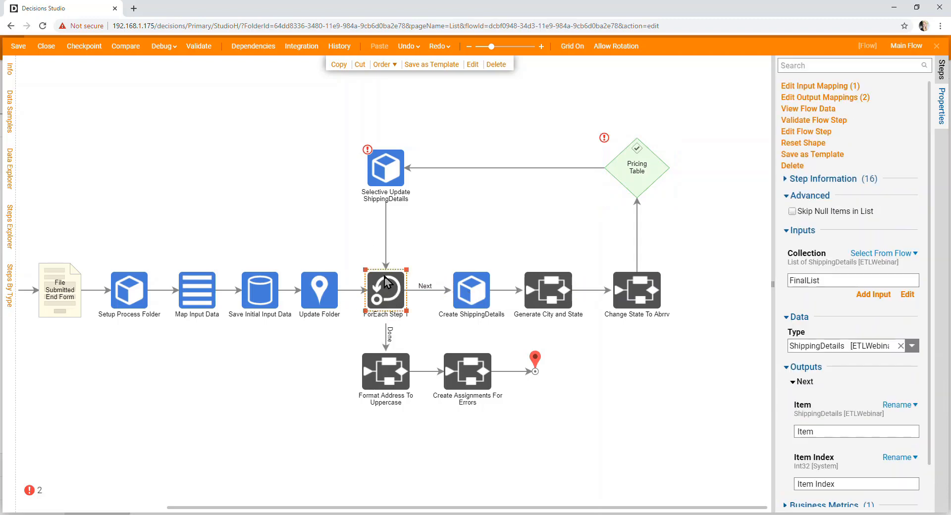
{"action": "scroll", "coordinate": [872, 458], "scroll_direction": "down", "scroll_amount": 2}
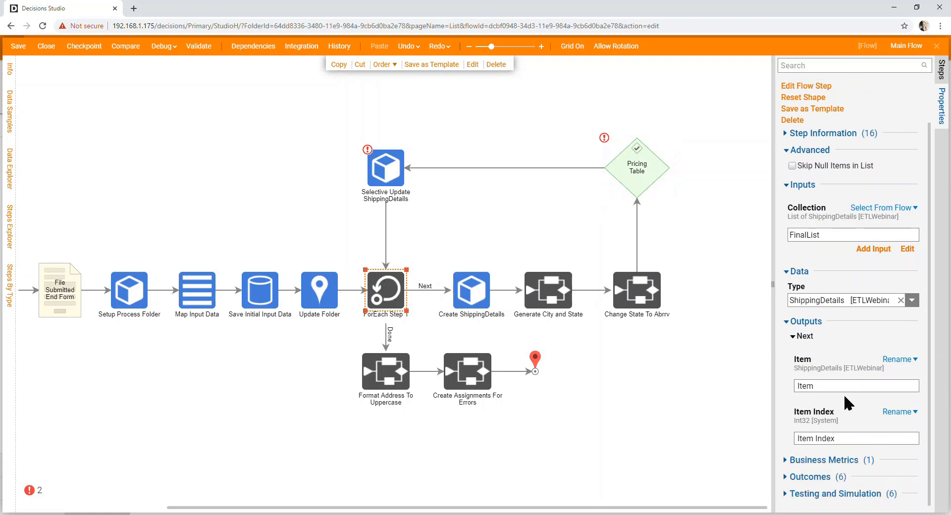
{"action": "left_click_drag", "start_coordinate": [820, 386], "coordinate": [791, 384]}
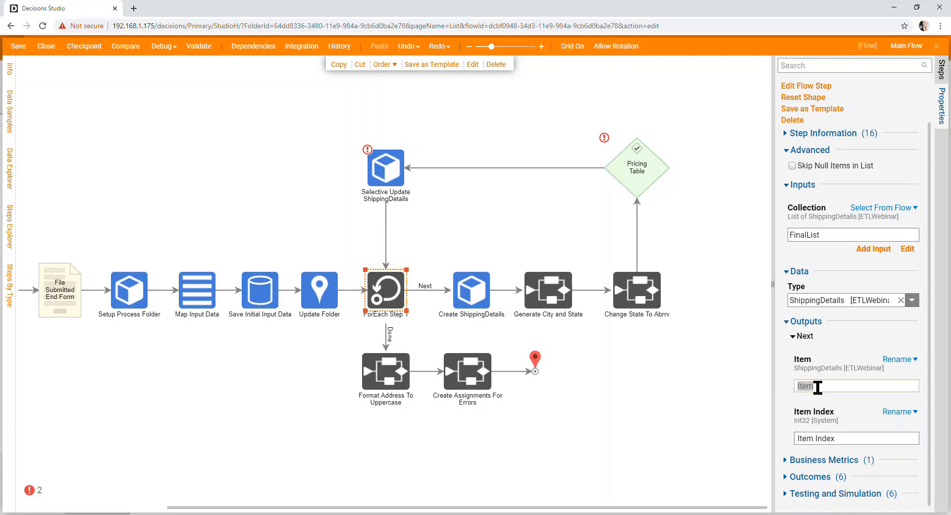
{"action": "left_click", "coordinate": [623, 159]}
{"action": "left_click", "coordinate": [896, 357]}
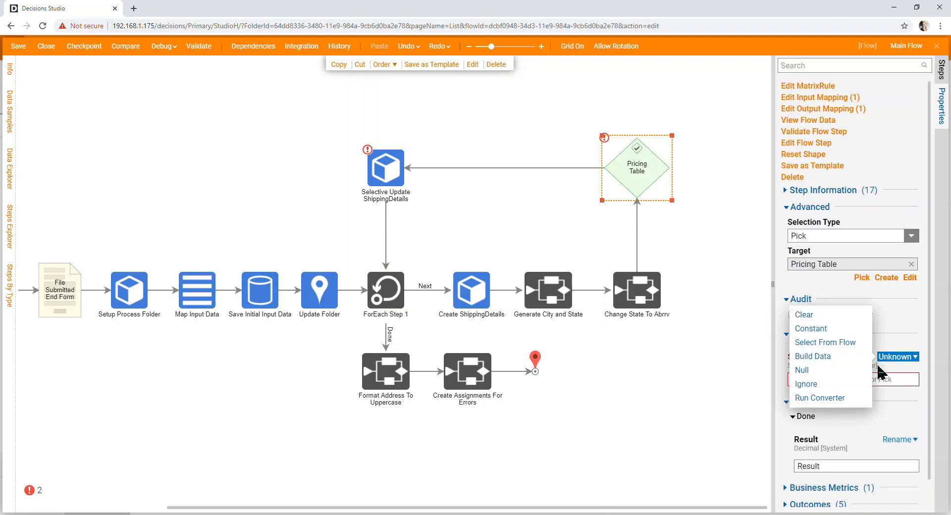
{"action": "left_click", "coordinate": [837, 339]}
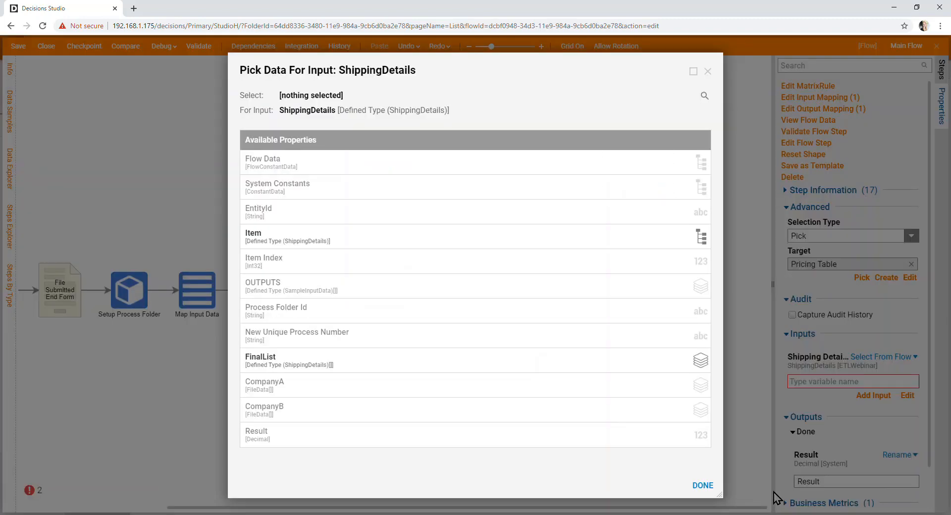
{"action": "left_click", "coordinate": [329, 240]}
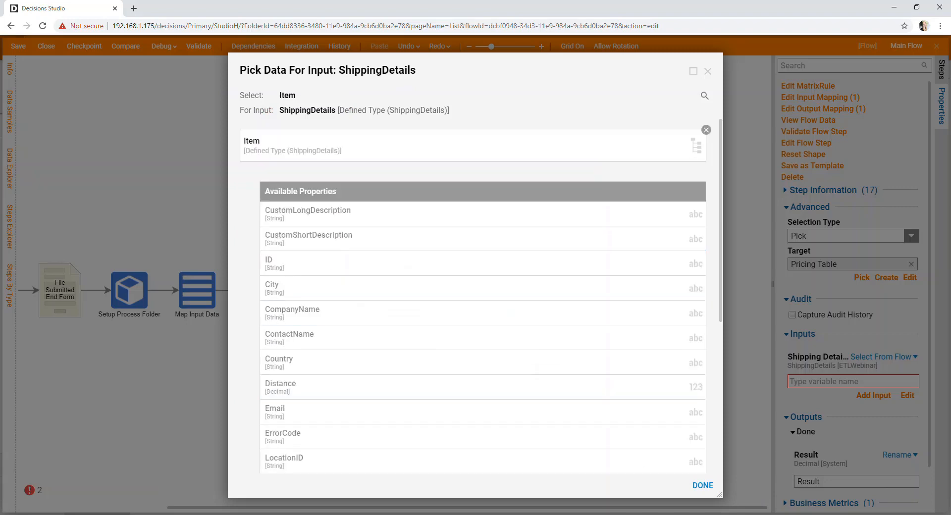
{"action": "left_click", "coordinate": [701, 486]}
{"action": "left_click", "coordinate": [698, 488]}
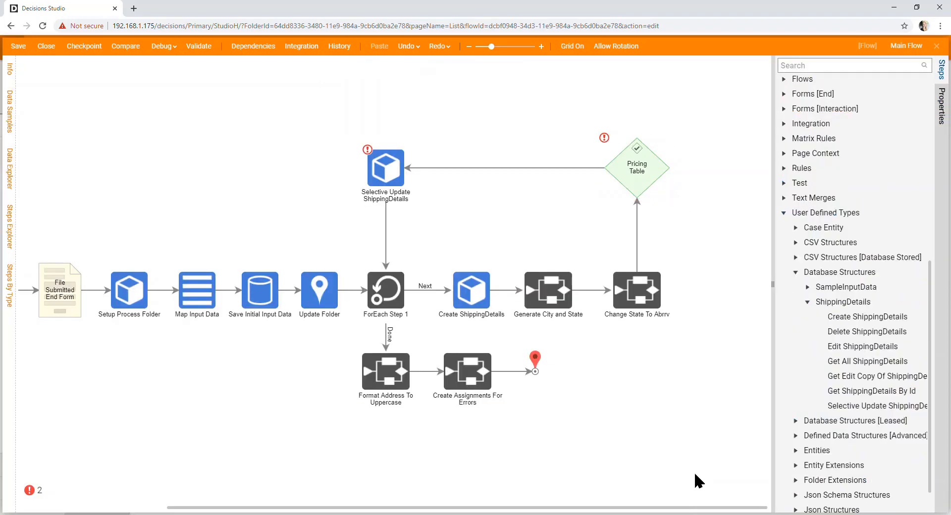
- Rename the Pricing Table step's Result output to PricingResult
{"action": "left_click", "coordinate": [628, 174]}
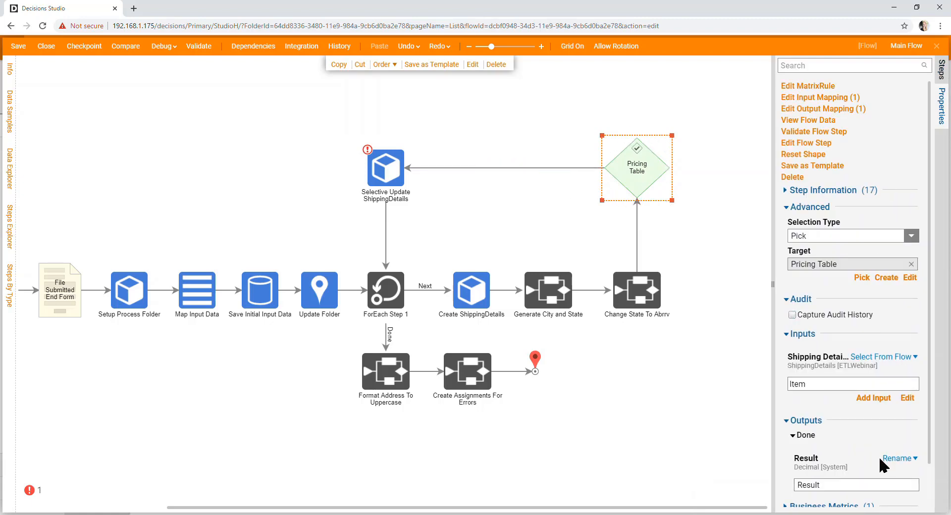
{"action": "scroll", "coordinate": [872, 458], "scroll_direction": "down", "scroll_amount": 1}
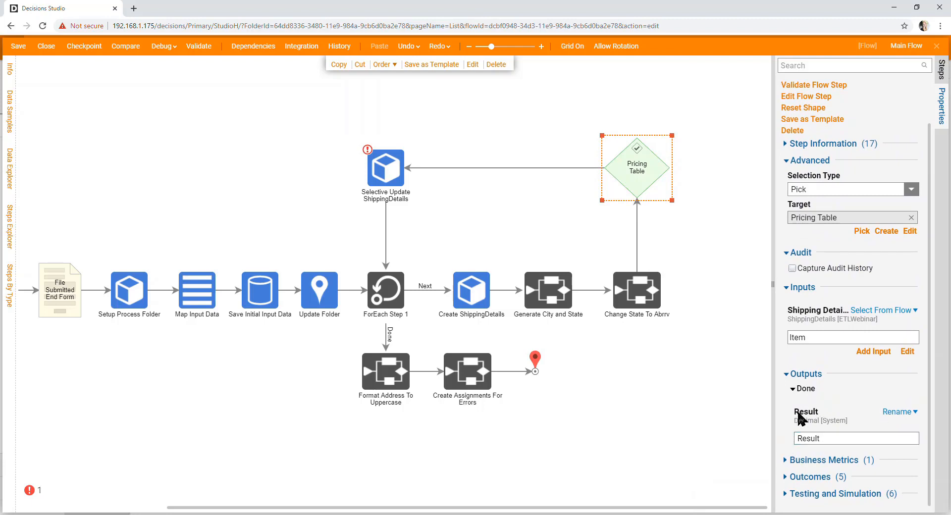
{"action": "left_click", "coordinate": [832, 439]}
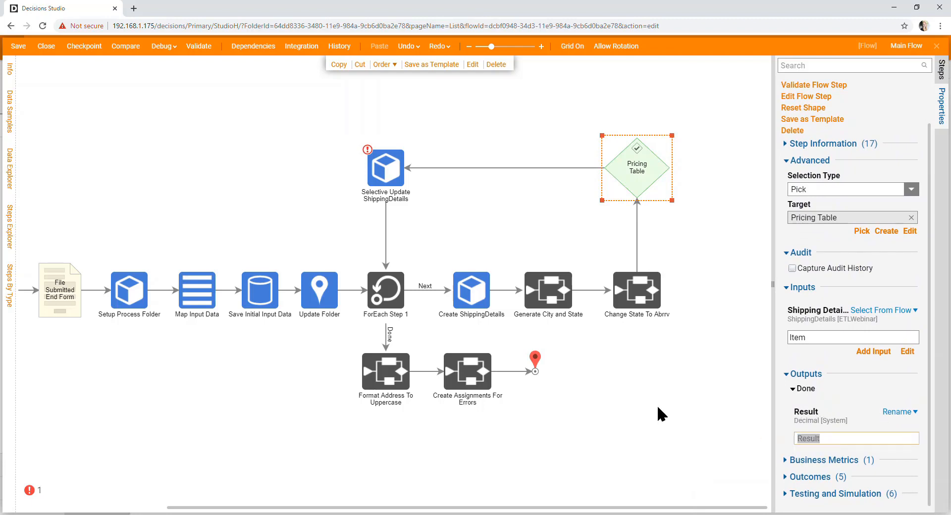
{"action": "type", "text": "Pricing"}
{"action": "left_click", "coordinate": [639, 290]}
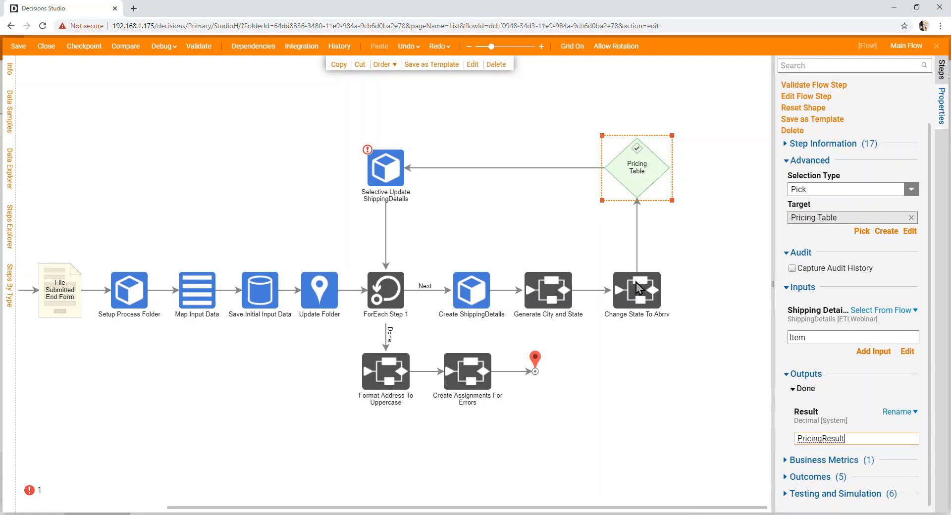
{"action": "left_click", "coordinate": [630, 171]}
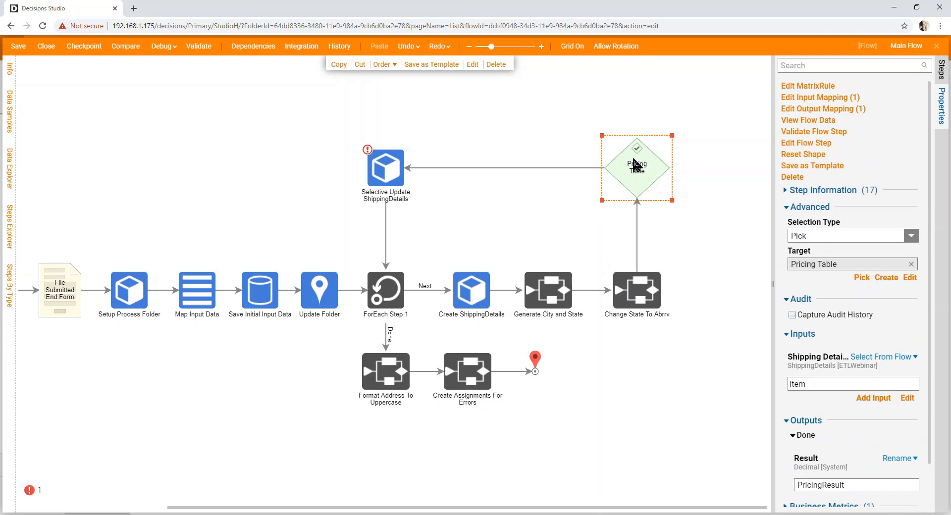
- In Selective Update ShippingDetails, map the Price field from the flow to PricingResult
{"action": "left_click", "coordinate": [386, 168]}
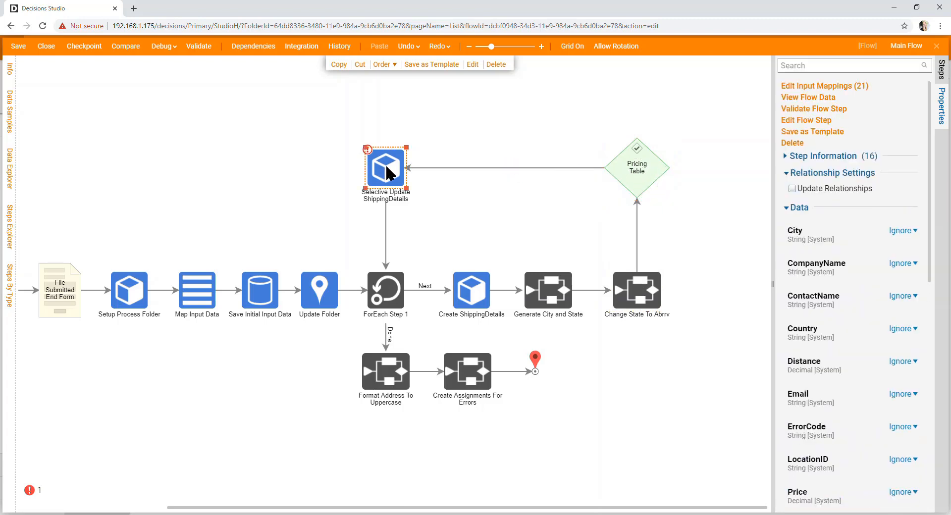
{"action": "scroll", "coordinate": [842, 358], "scroll_direction": "down", "scroll_amount": 6}
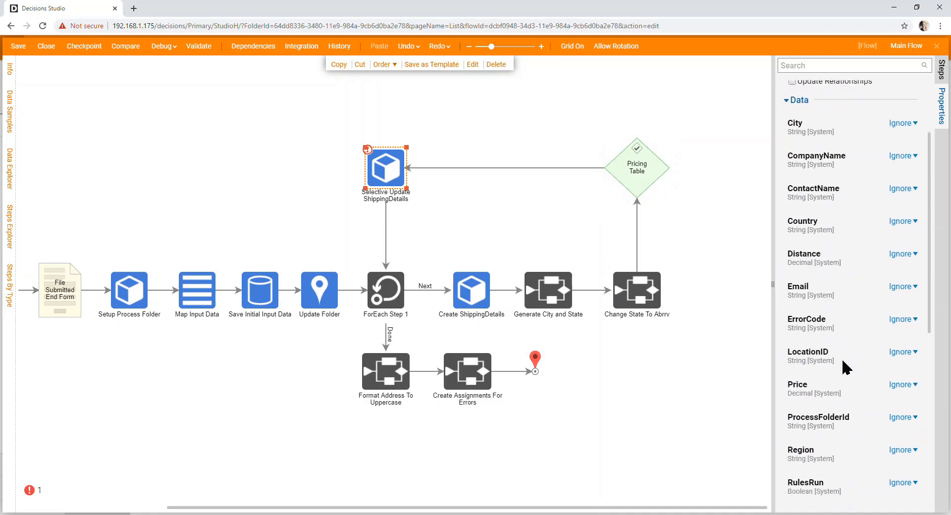
{"action": "scroll", "coordinate": [843, 361], "scroll_direction": "down", "scroll_amount": 2}
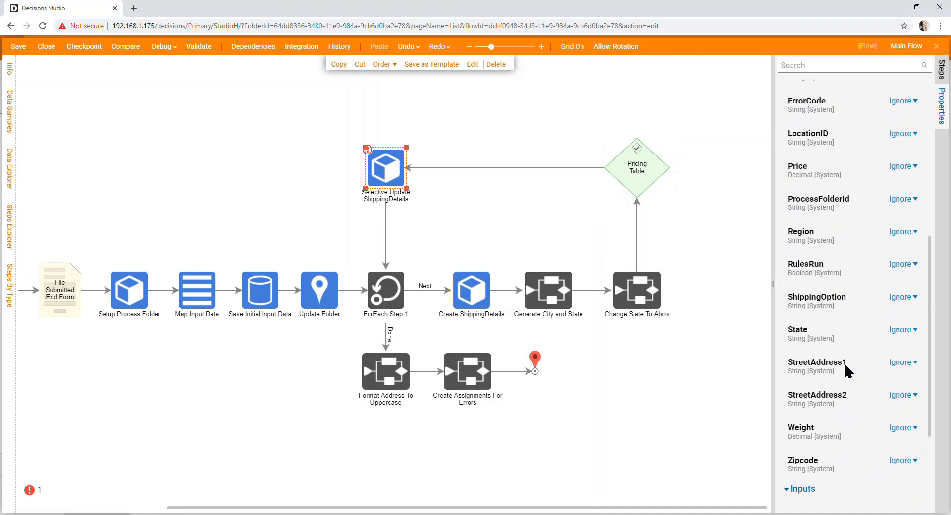
{"action": "scroll", "coordinate": [843, 362], "scroll_direction": "up", "scroll_amount": 3}
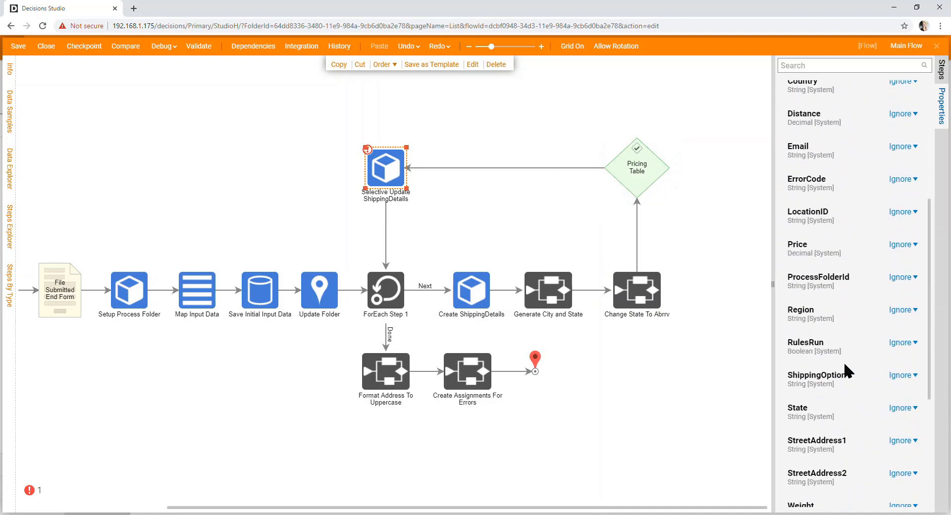
{"action": "left_click", "coordinate": [899, 245]}
{"action": "left_click", "coordinate": [822, 224]}
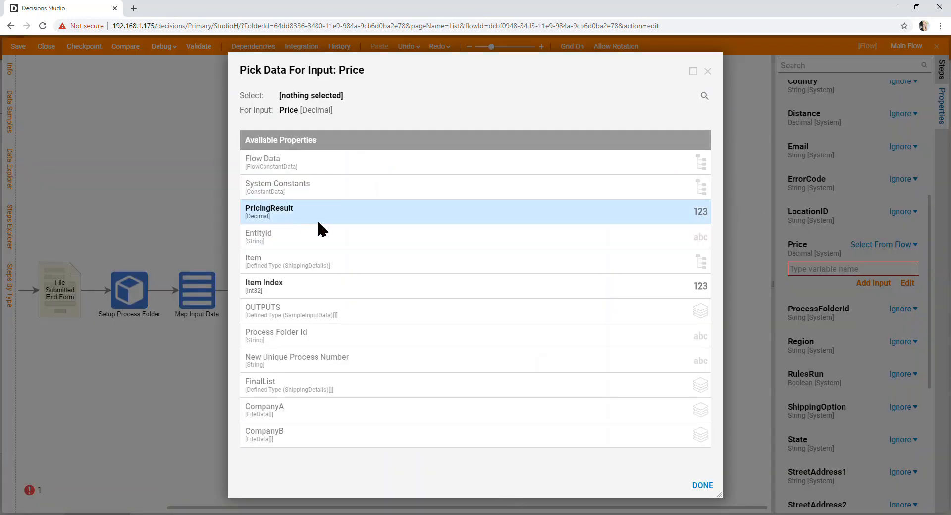
{"action": "left_click", "coordinate": [248, 213]}
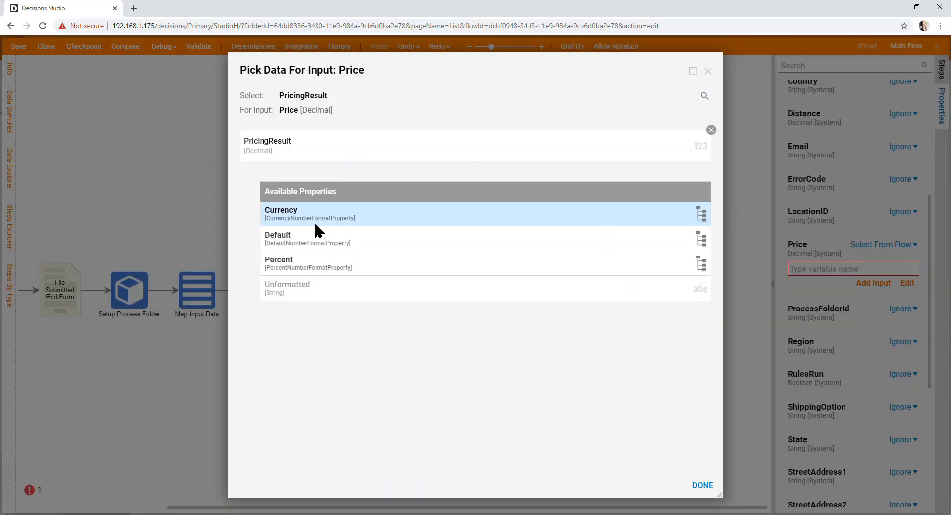
{"action": "left_click", "coordinate": [698, 486]}
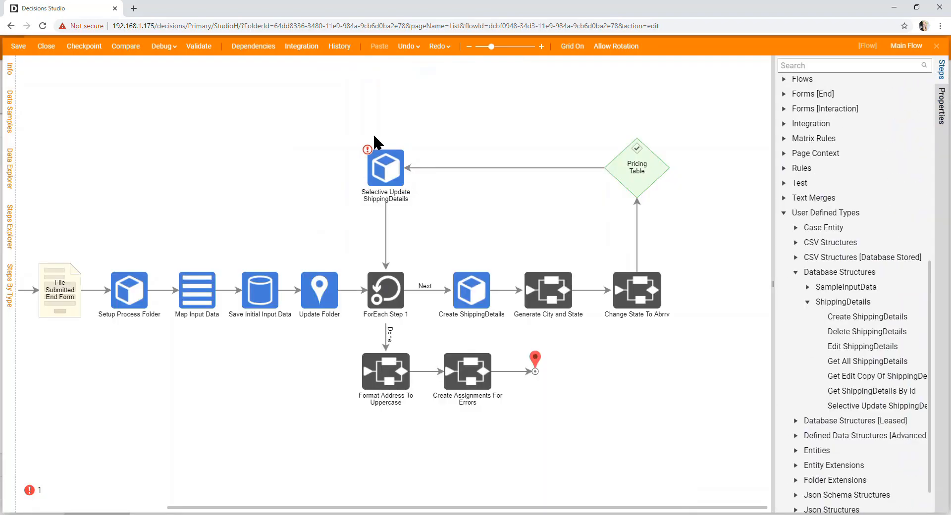
- Examine the ID input of Selective Update ShippingDetails and the Entity Id output of Create ShippingDetails
{"action": "left_click", "coordinate": [384, 171]}
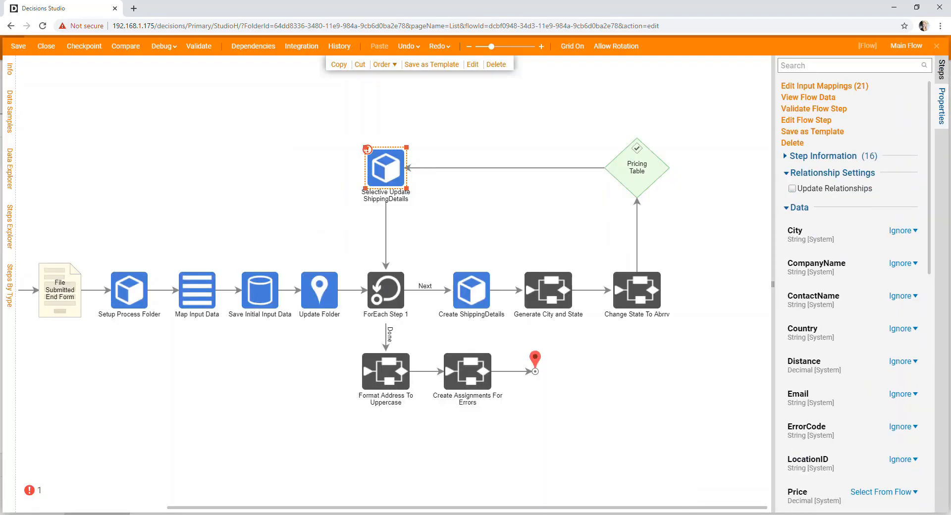
{"action": "left_click", "coordinate": [286, 423]}
{"action": "left_click", "coordinate": [385, 168]}
{"action": "scroll", "coordinate": [876, 435], "scroll_direction": "down", "scroll_amount": 9}
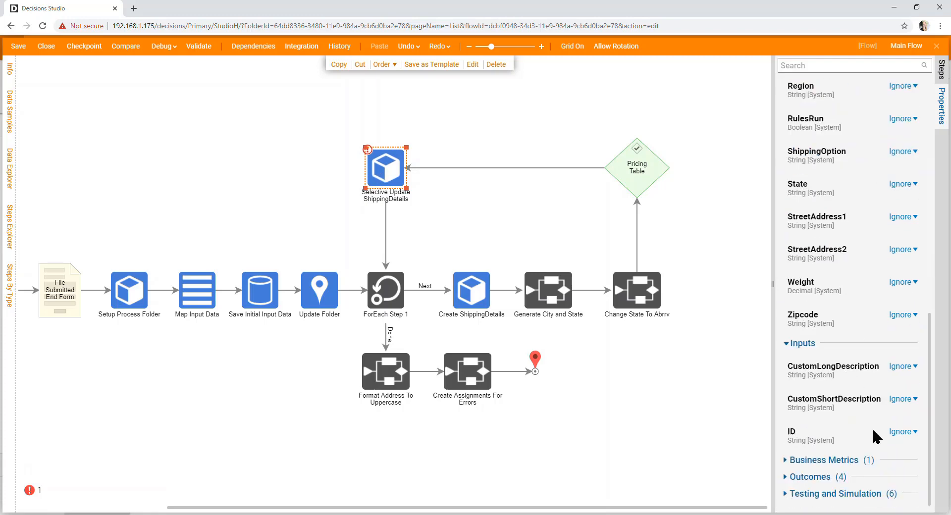
{"action": "left_click", "coordinate": [906, 432]}
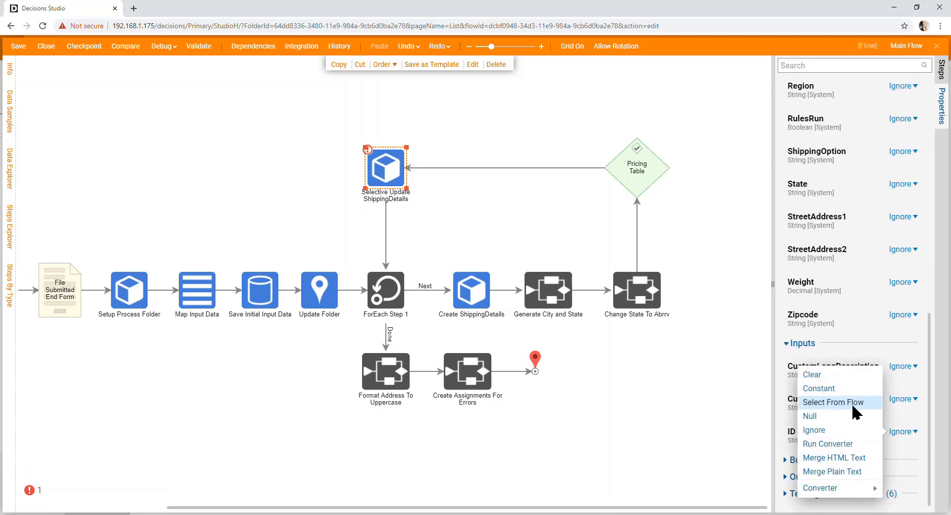
{"action": "left_click", "coordinate": [709, 411]}
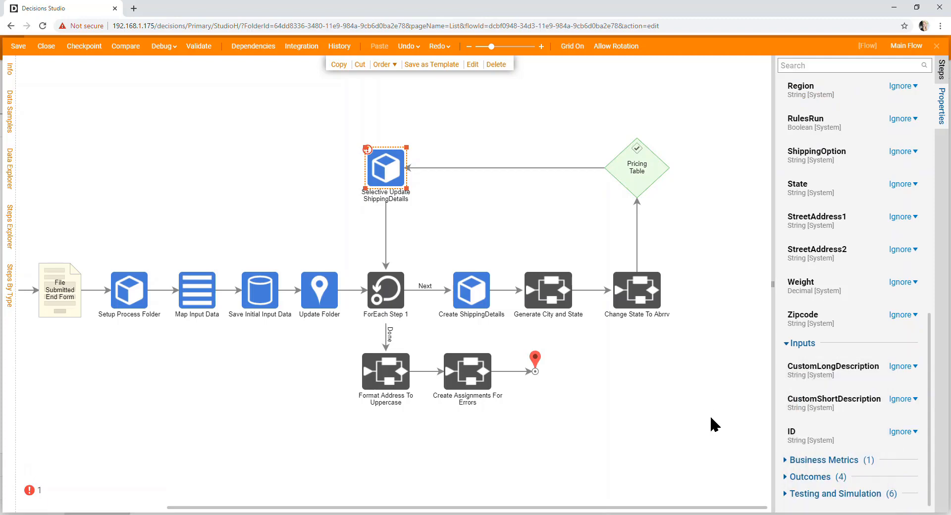
{"action": "left_click", "coordinate": [479, 299]}
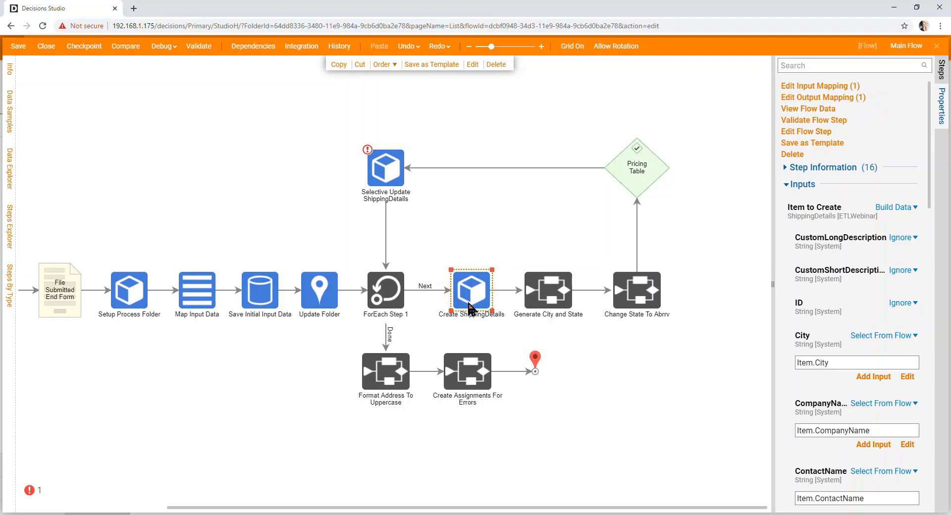
{"action": "scroll", "coordinate": [892, 450], "scroll_direction": "down", "scroll_amount": 5}
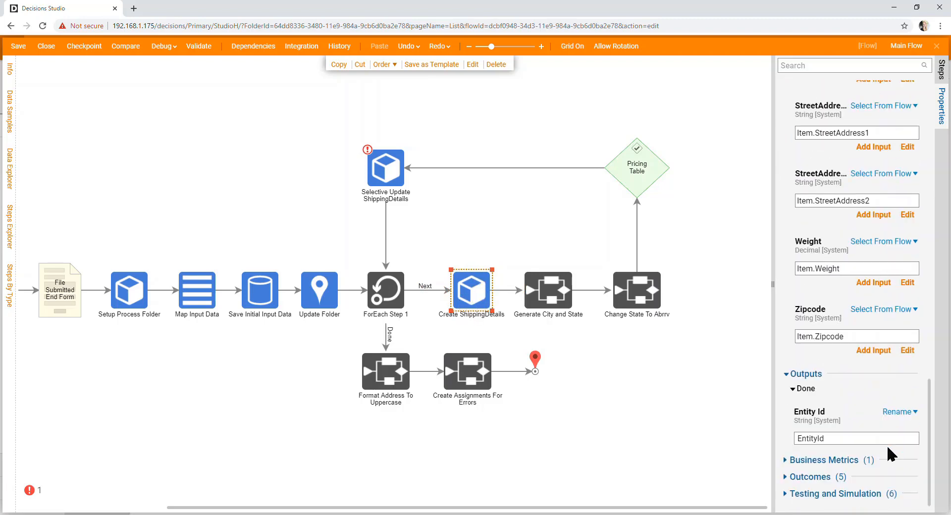
{"action": "left_click", "coordinate": [823, 437]}
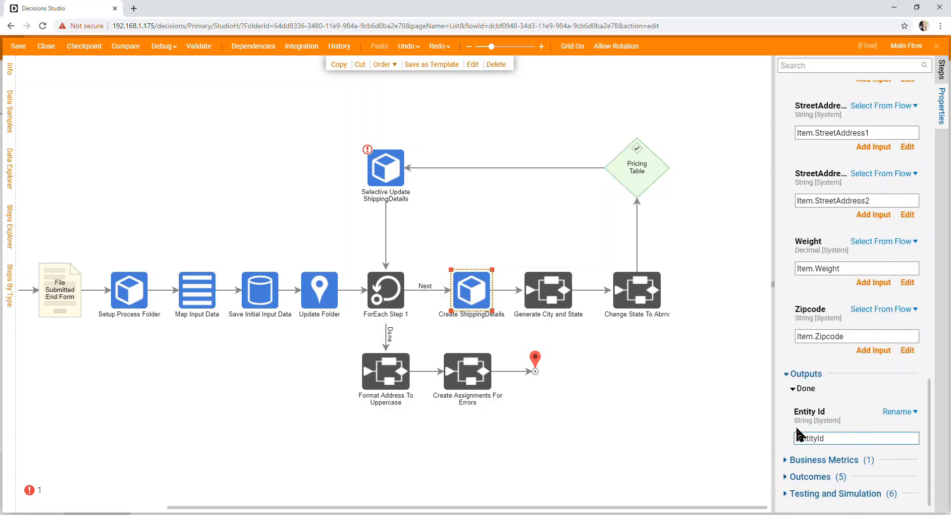
- Map the ID input of Selective Update ShippingDetails from the flow to EntityId
{"action": "left_click", "coordinate": [374, 171]}
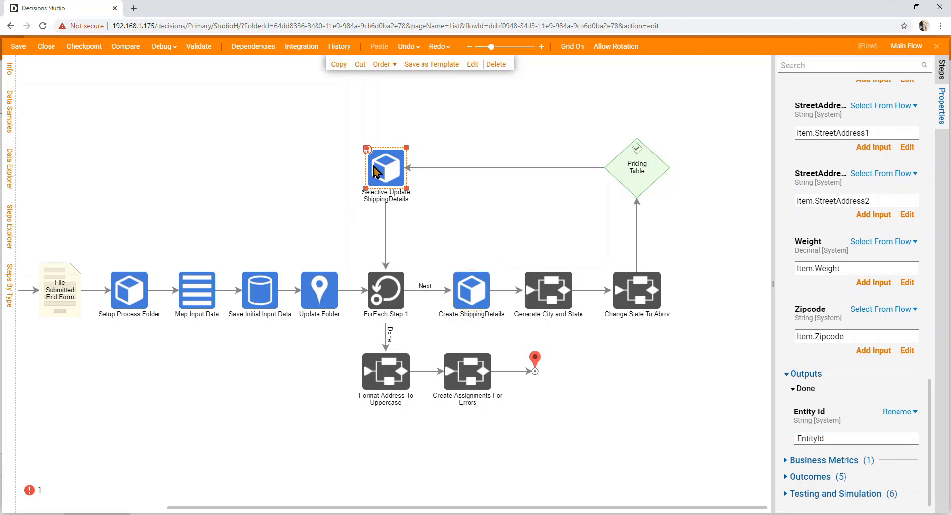
{"action": "scroll", "coordinate": [792, 456], "scroll_direction": "down", "scroll_amount": 5}
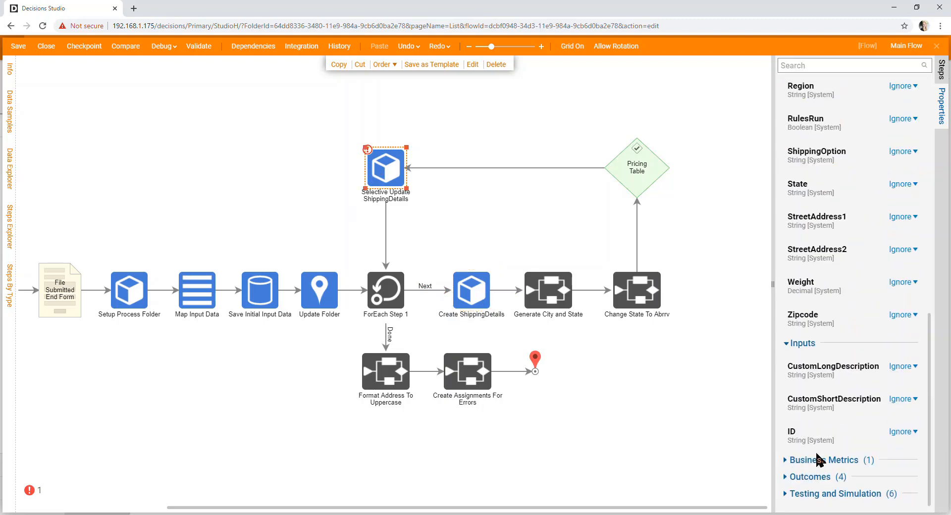
{"action": "left_click", "coordinate": [900, 431]}
{"action": "left_click", "coordinate": [809, 388]}
{"action": "left_click", "coordinate": [898, 431]}
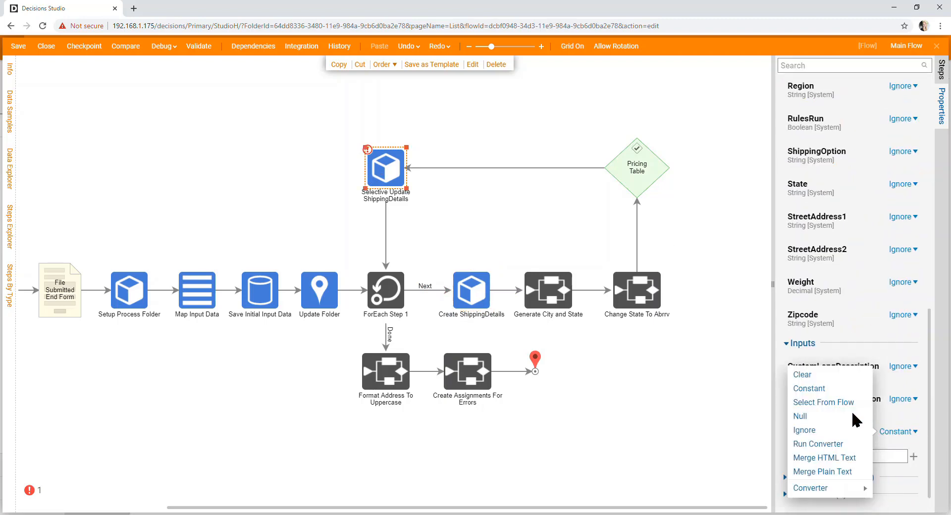
{"action": "left_click", "coordinate": [849, 404]}
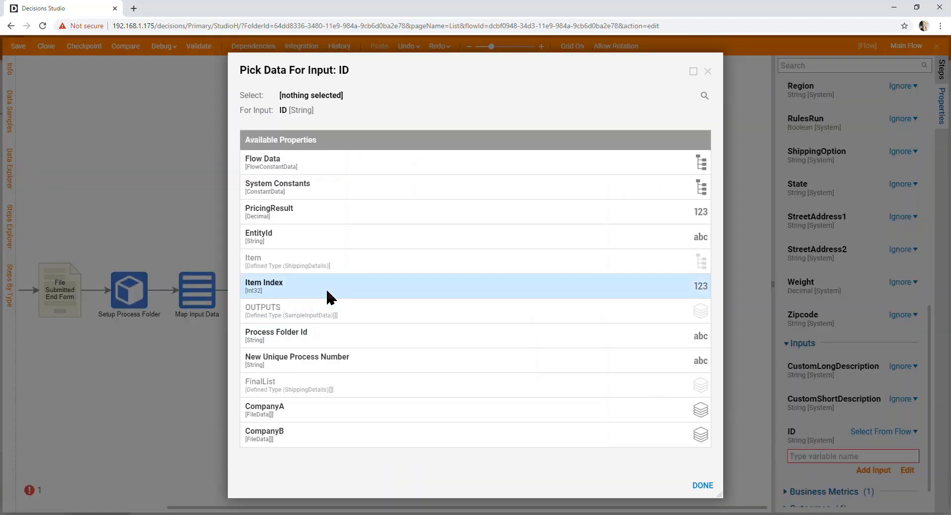
{"action": "left_click", "coordinate": [328, 237]}
{"action": "left_click", "coordinate": [702, 486]}
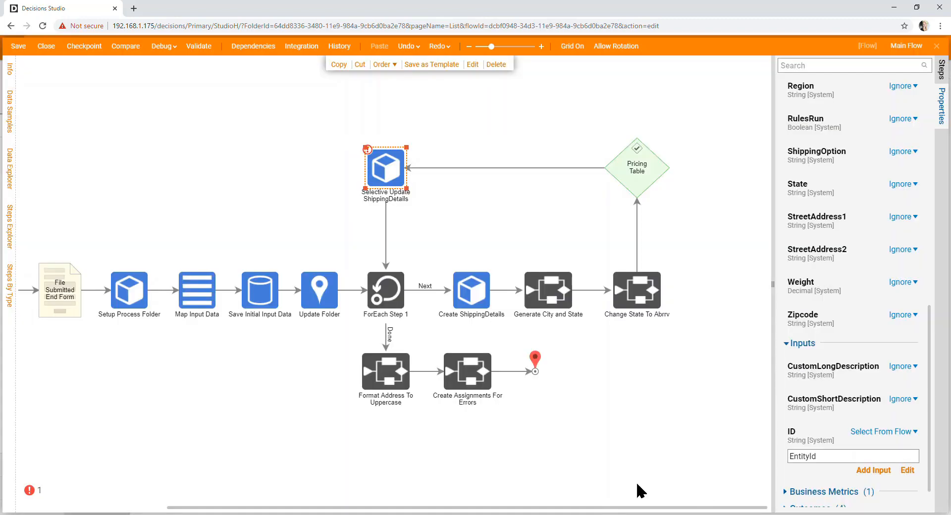
{"action": "left_click", "coordinate": [191, 394]}
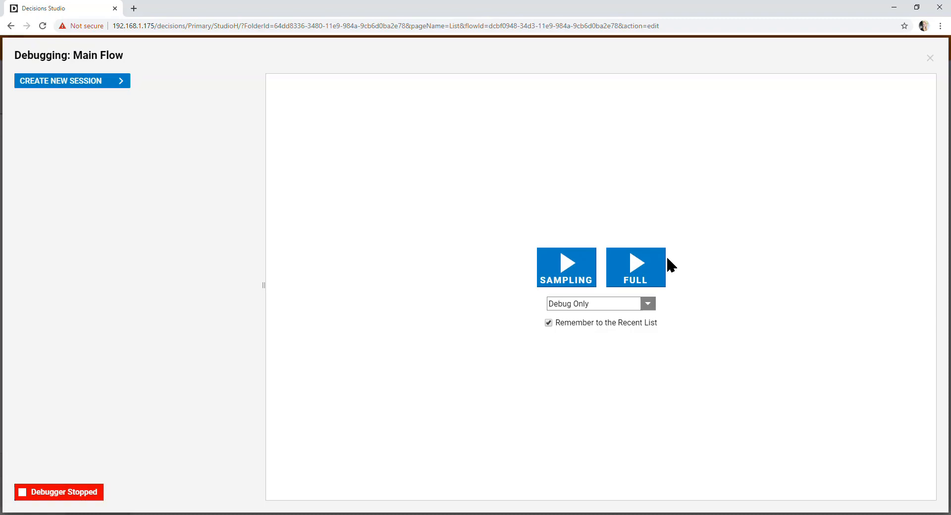
- Start a full debug session of Main Flow and attach ETL webinar Company A.csv as the Company A file
{"action": "left_click", "coordinate": [660, 262]}
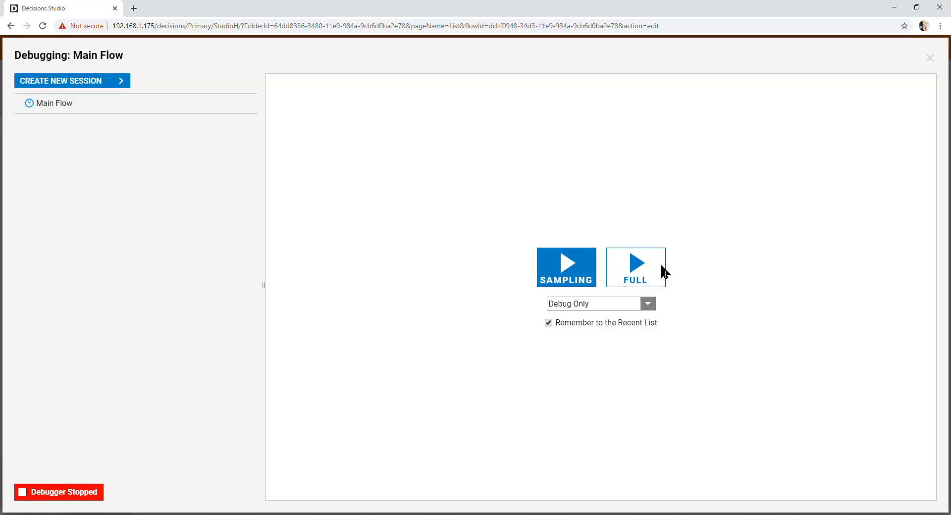
{"action": "left_click", "coordinate": [498, 313]}
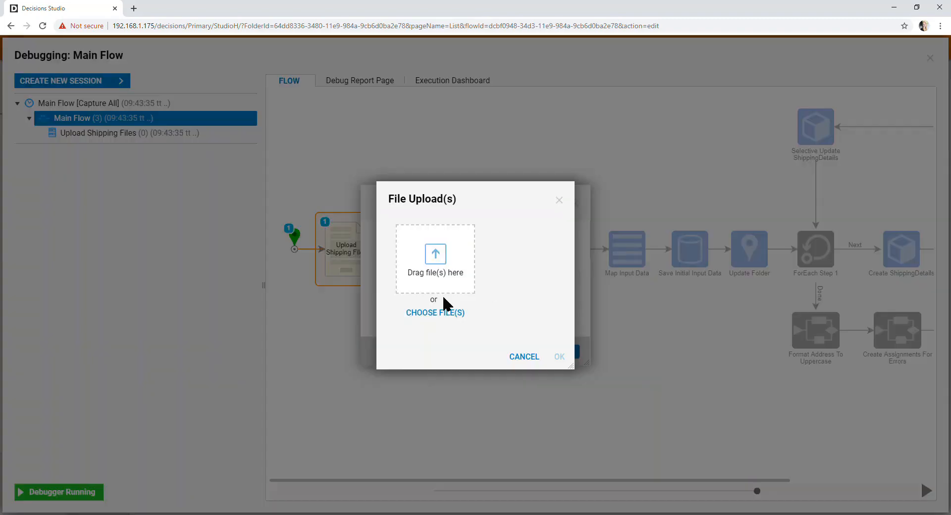
{"action": "left_click", "coordinate": [436, 312]}
{"action": "left_click", "coordinate": [154, 69]}
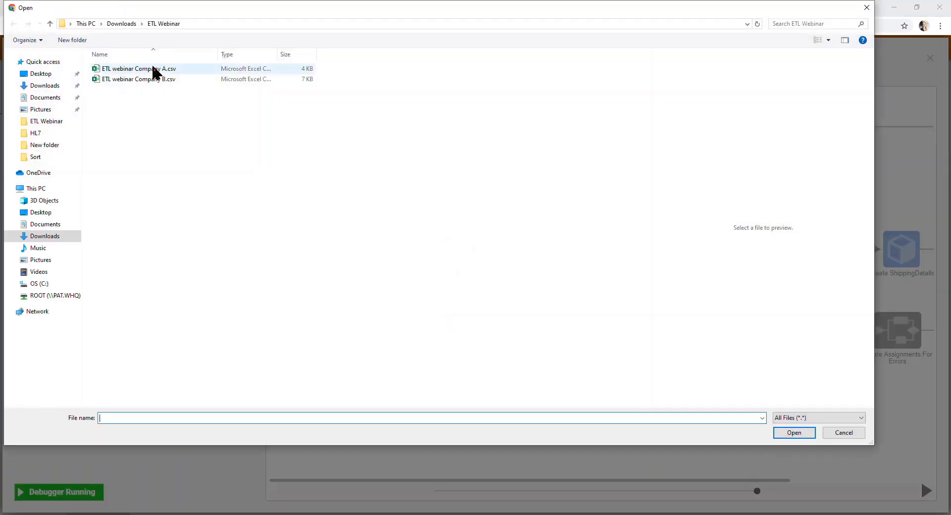
{"action": "left_click", "coordinate": [801, 435]}
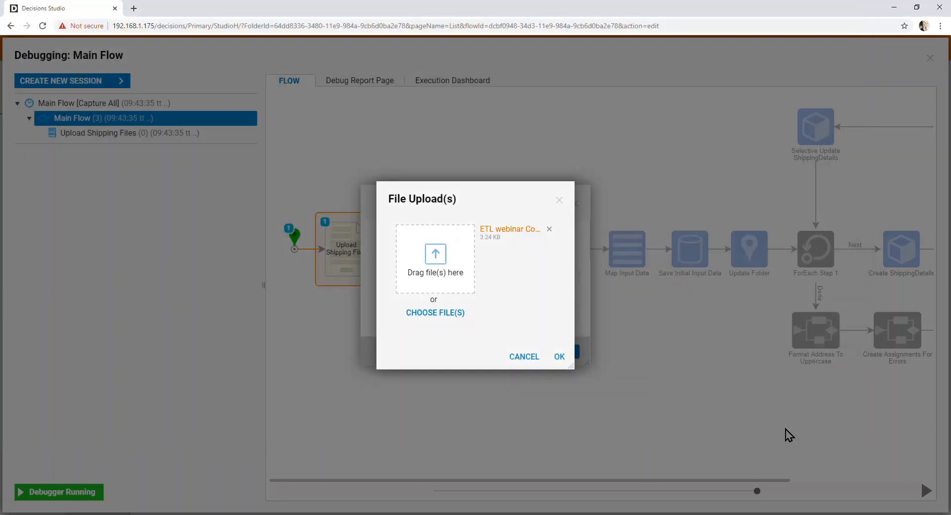
{"action": "left_click", "coordinate": [550, 358]}
- Attach ETL webinar Company B.csv as the Company B file, submit the upload form and dismiss the processing notice
{"action": "left_click", "coordinate": [488, 310]}
{"action": "left_click", "coordinate": [437, 313]}
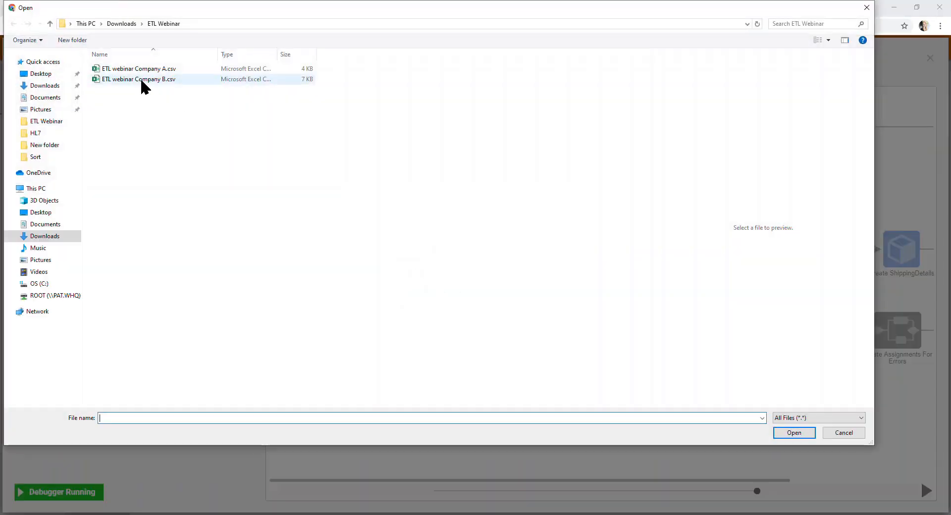
{"action": "left_click", "coordinate": [141, 79]}
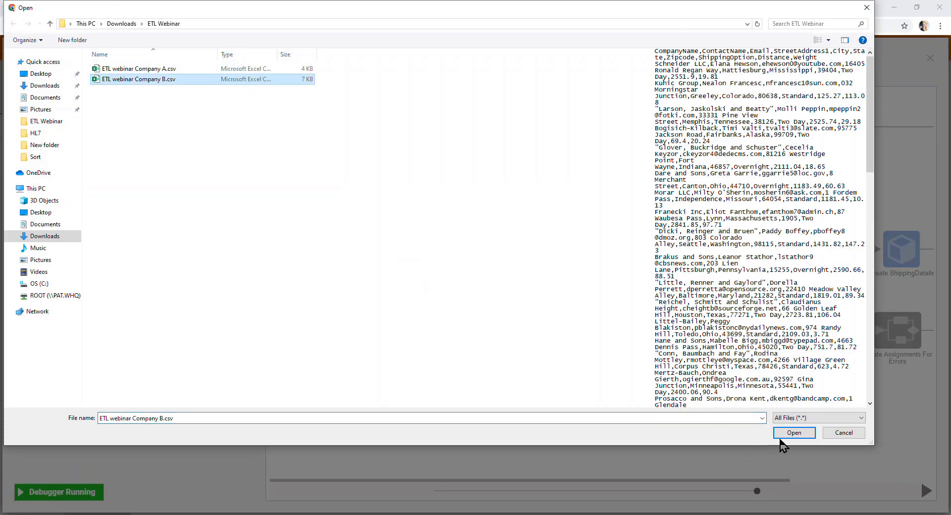
{"action": "left_click", "coordinate": [787, 434]}
{"action": "left_click", "coordinate": [559, 356]}
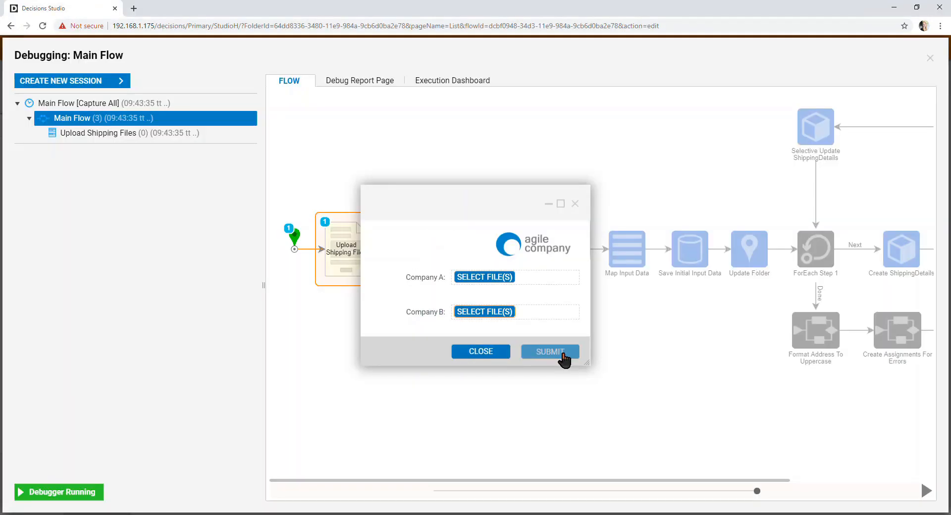
{"action": "left_click", "coordinate": [564, 360]}
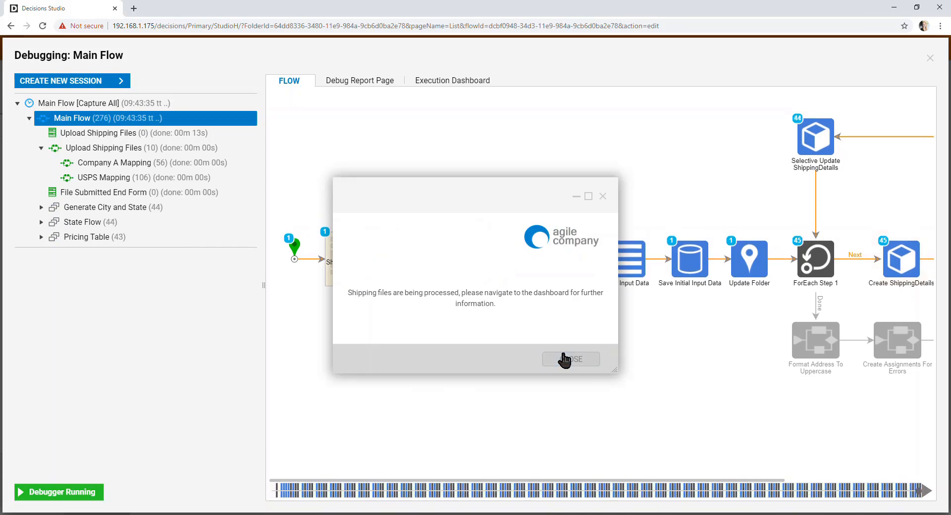
{"action": "left_click", "coordinate": [564, 360]}
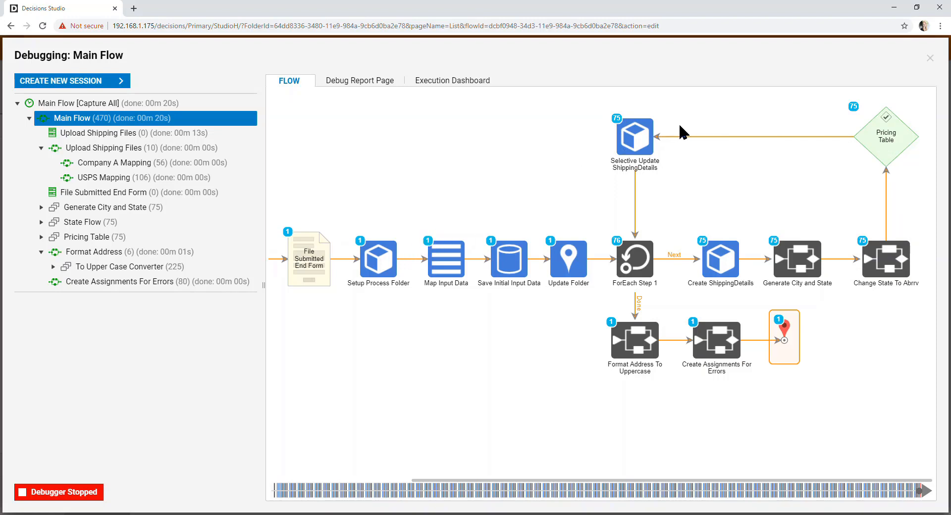
- Examine the input and output data of Execution 1 on the Pricing Table step
{"action": "left_click", "coordinate": [906, 147]}
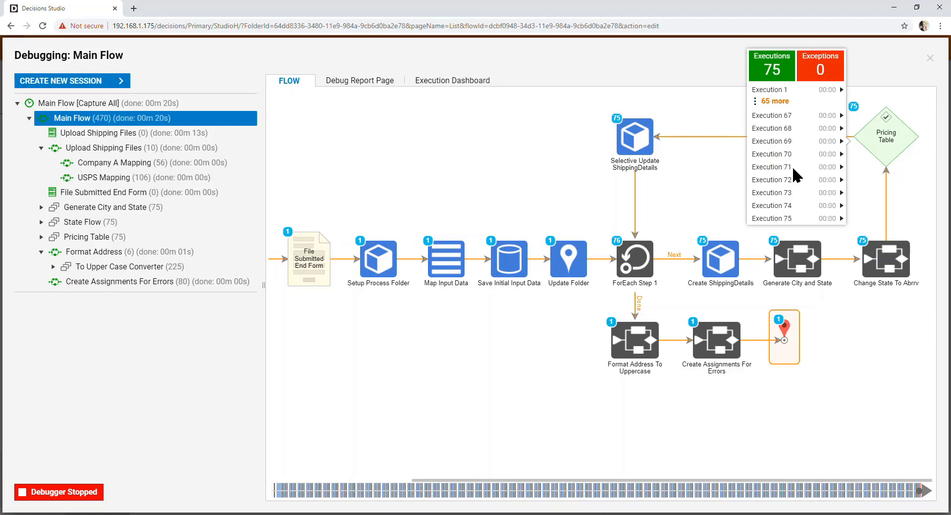
{"action": "left_click", "coordinate": [791, 90]}
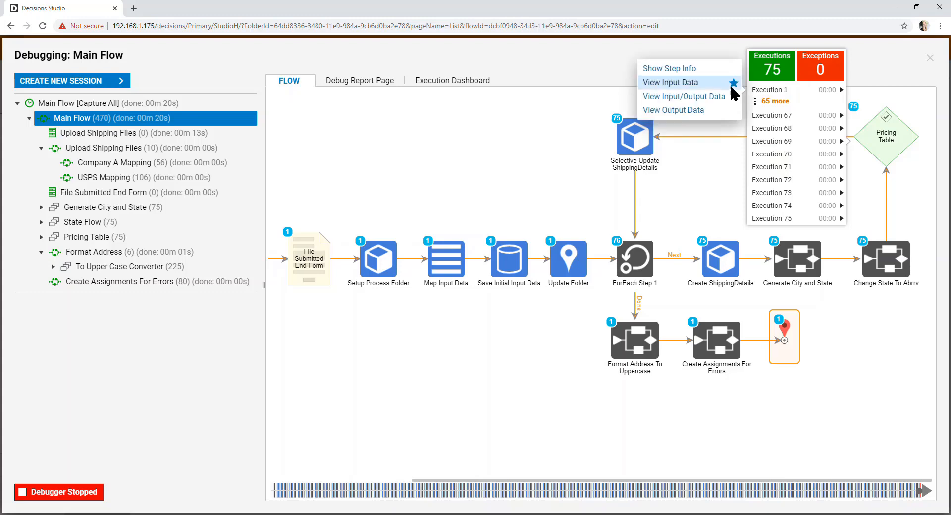
{"action": "left_click", "coordinate": [674, 97]}
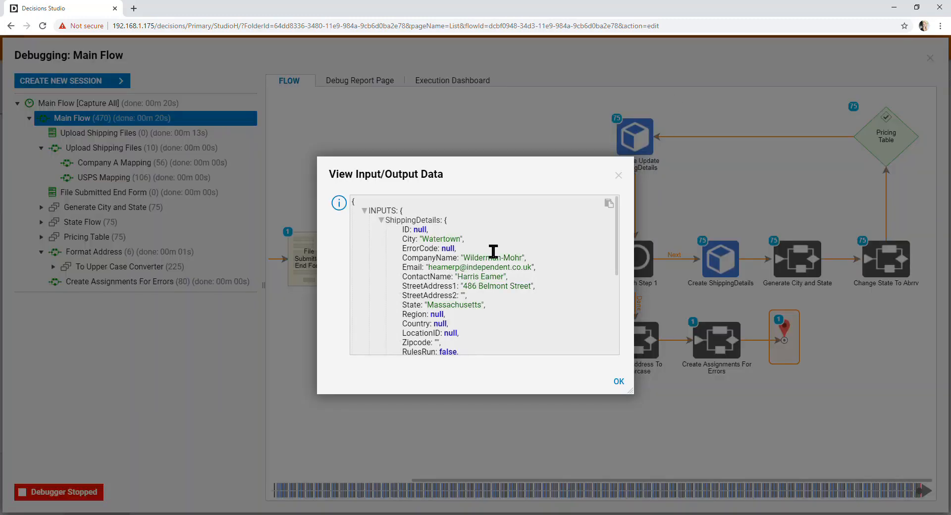
{"action": "left_click_drag", "start_coordinate": [404, 229], "coordinate": [513, 300]}
{"action": "left_click", "coordinate": [608, 294]}
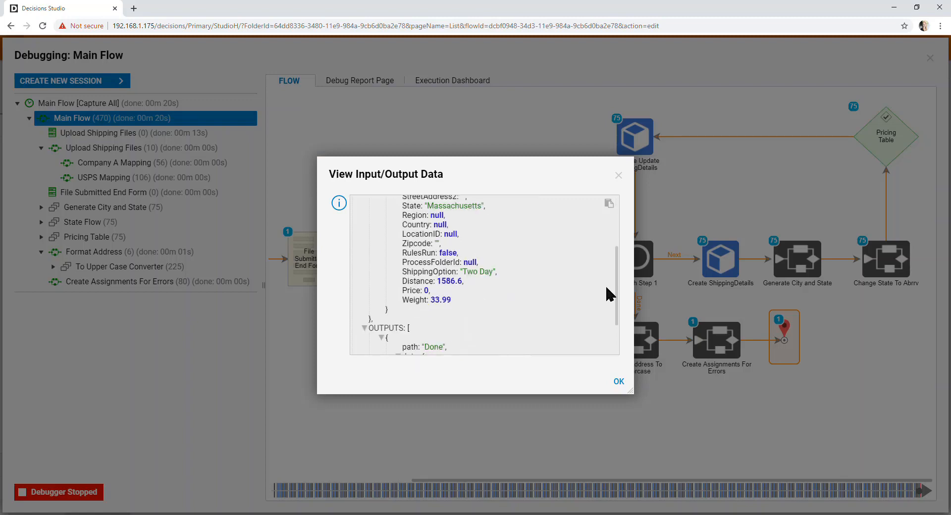
{"action": "scroll", "coordinate": [532, 288], "scroll_direction": "down", "scroll_amount": 2}
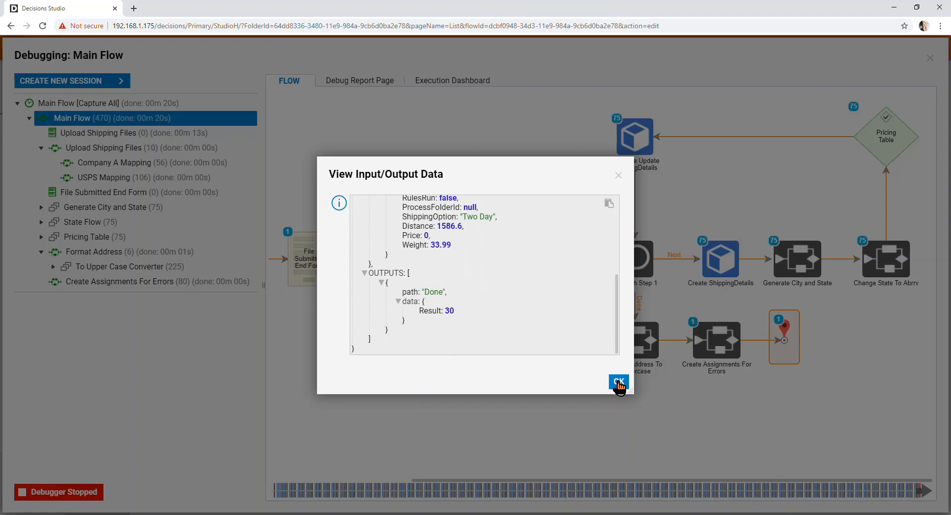
{"action": "left_click", "coordinate": [618, 382]}
- Close the debugger and Main Flow, and open the Supervisor Dashboard in the portal
{"action": "left_click", "coordinate": [930, 58]}
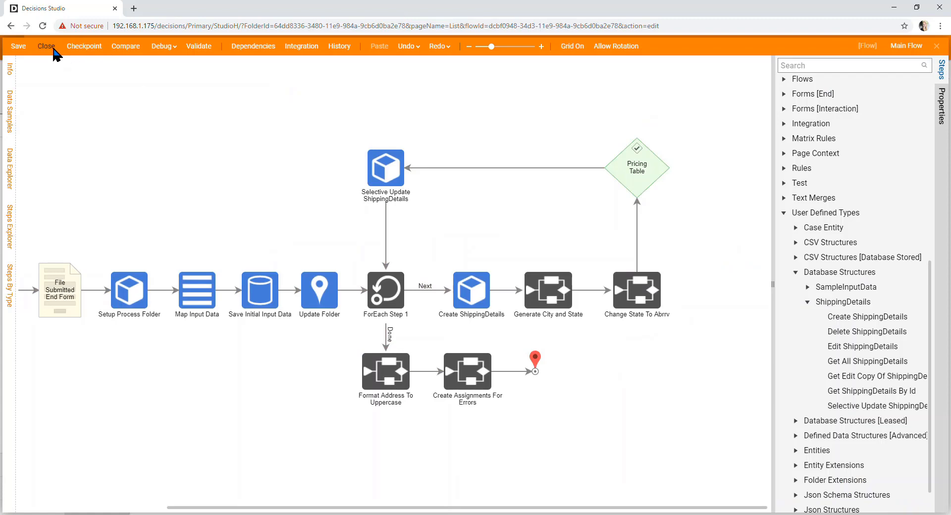
{"action": "left_click", "coordinate": [52, 48]}
{"action": "left_click", "coordinate": [521, 337]}
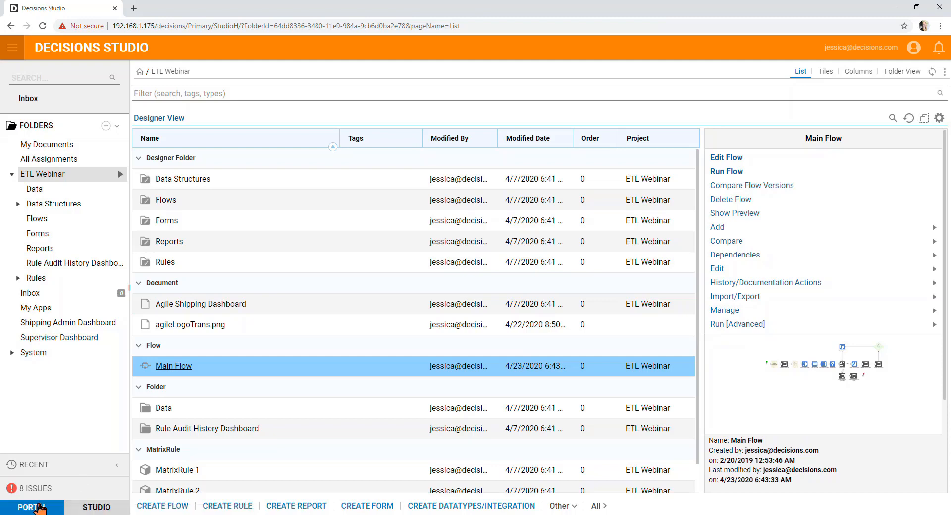
{"action": "left_click", "coordinate": [39, 506]}
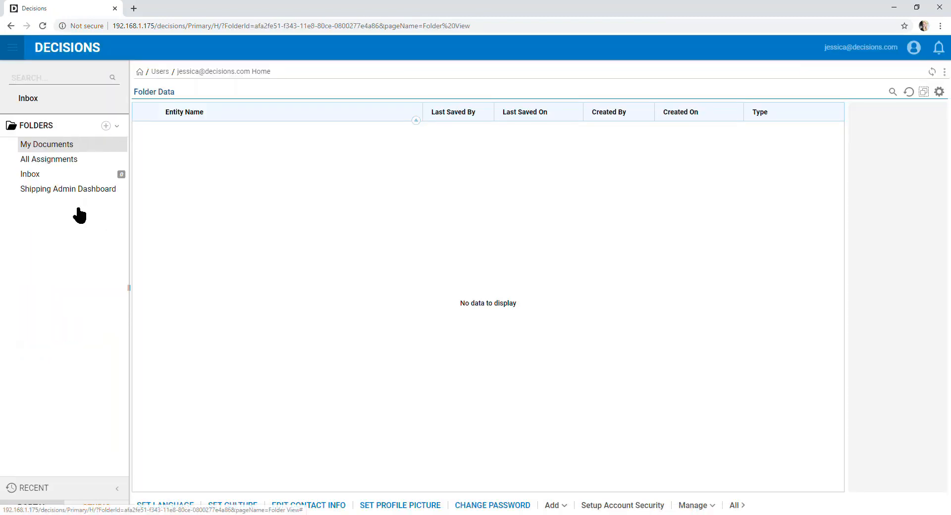
{"action": "left_click", "coordinate": [78, 206]}
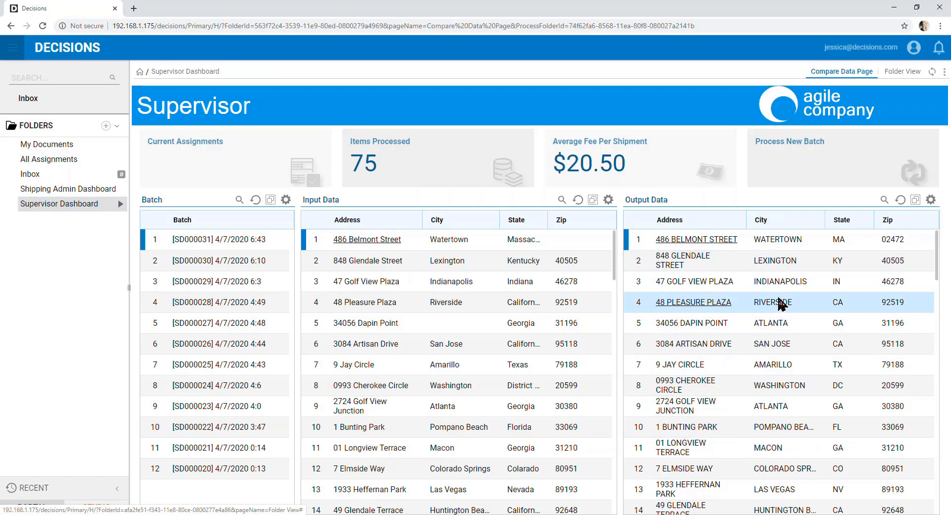
- Start processing a new batch from the Supervisor Dashboard and attach ETL webinar Company A.csv as the Company A file
{"action": "left_click", "coordinate": [791, 175]}
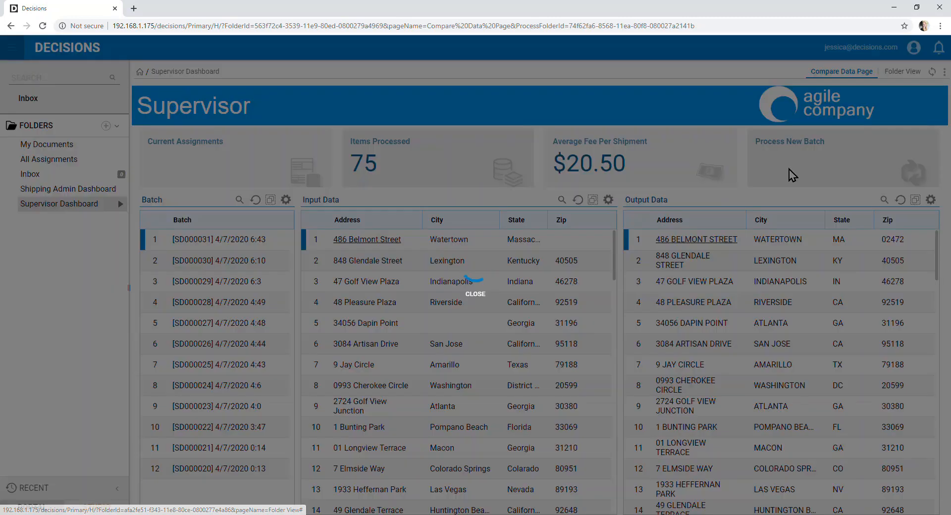
{"action": "left_click", "coordinate": [480, 279]}
{"action": "left_click", "coordinate": [435, 312]}
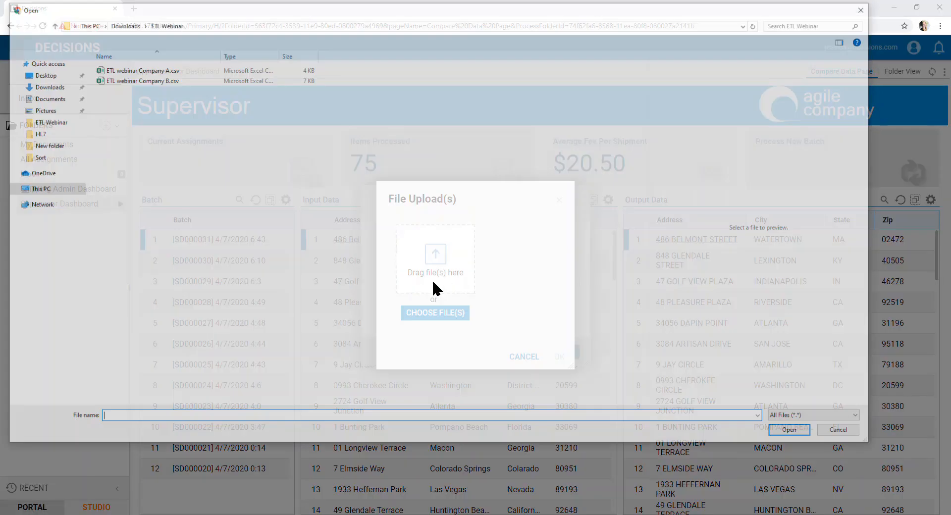
{"action": "left_click", "coordinate": [164, 68]}
{"action": "left_click", "coordinate": [794, 433]}
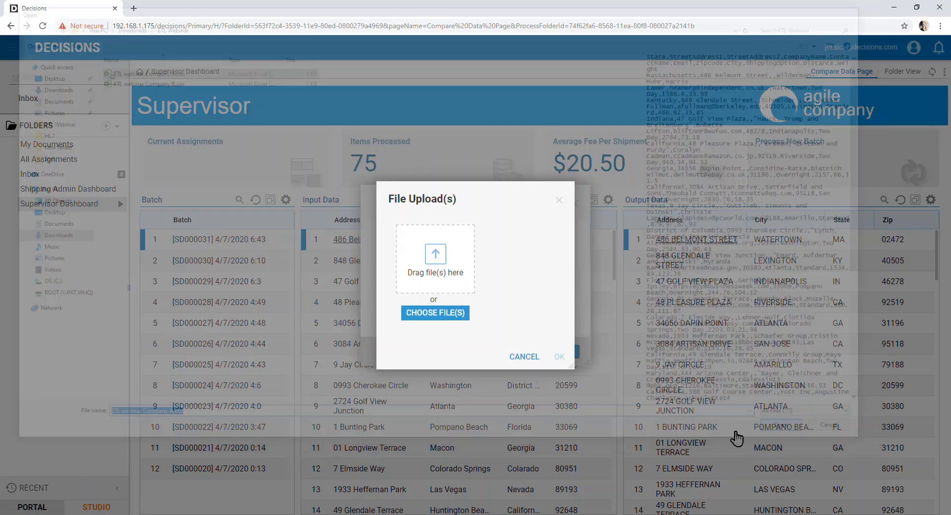
{"action": "left_click", "coordinate": [550, 356]}
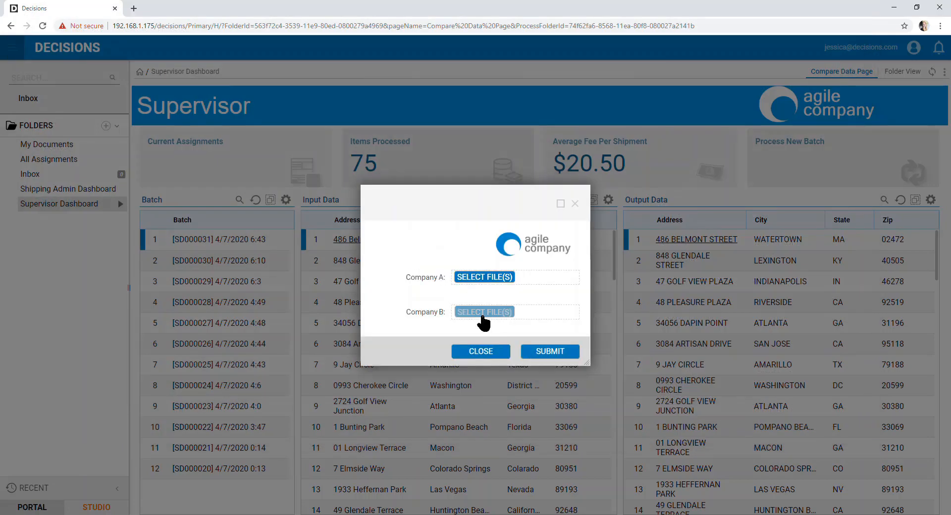
- Attach ETL webinar Company B.csv as the new batch's Company B file, submit the batch and dismiss the processing notice
{"action": "left_click", "coordinate": [484, 319]}
{"action": "left_click", "coordinate": [435, 312]}
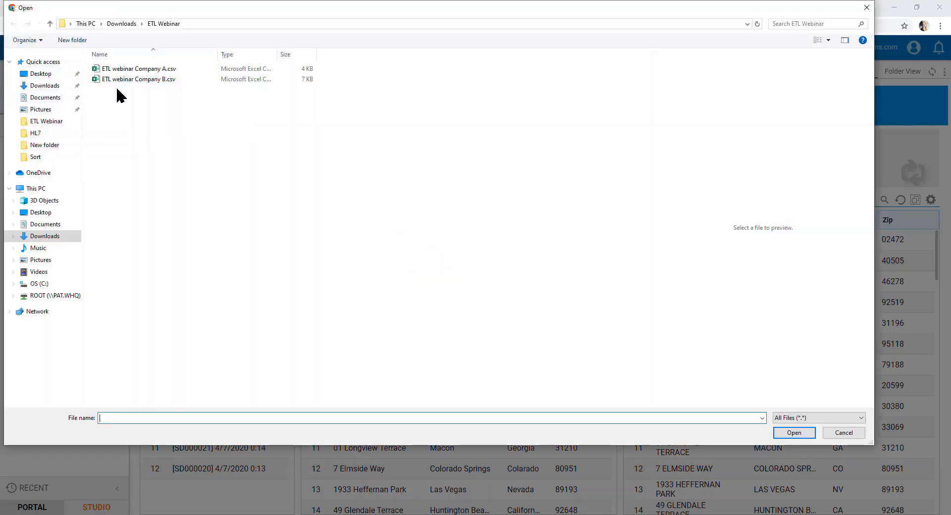
{"action": "left_click", "coordinate": [138, 79]}
{"action": "left_click", "coordinate": [794, 432]}
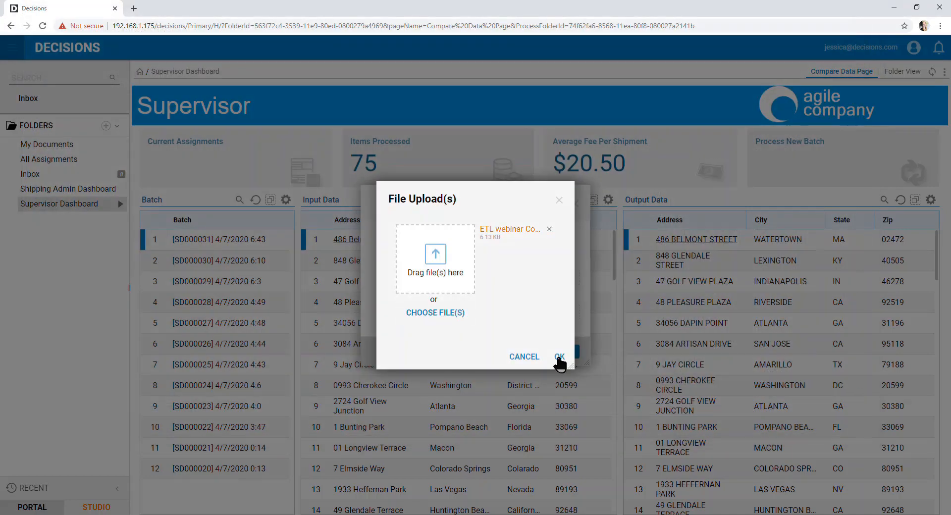
{"action": "left_click", "coordinate": [556, 357]}
{"action": "left_click", "coordinate": [557, 355]}
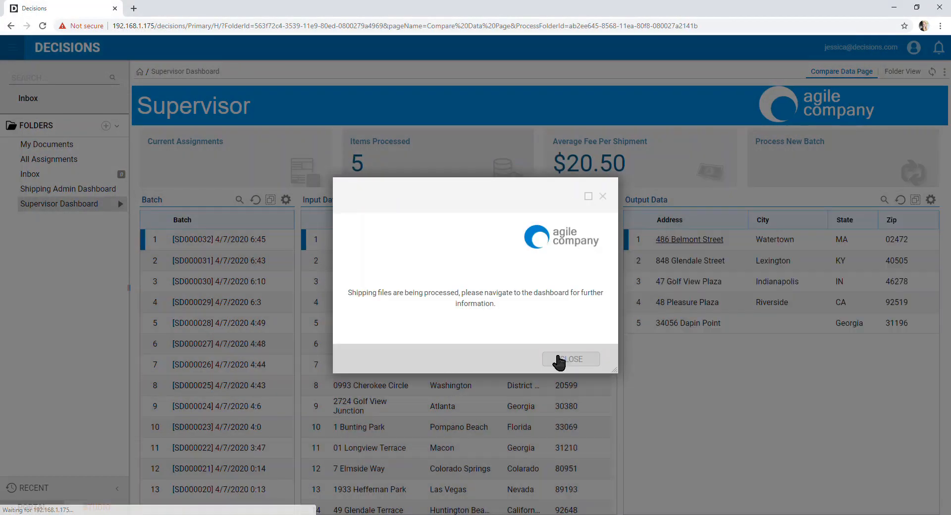
{"action": "left_click", "coordinate": [561, 359]}
- Refresh the Supervisor Dashboard and review the new batch's Output Data records
{"action": "left_click", "coordinate": [931, 72]}
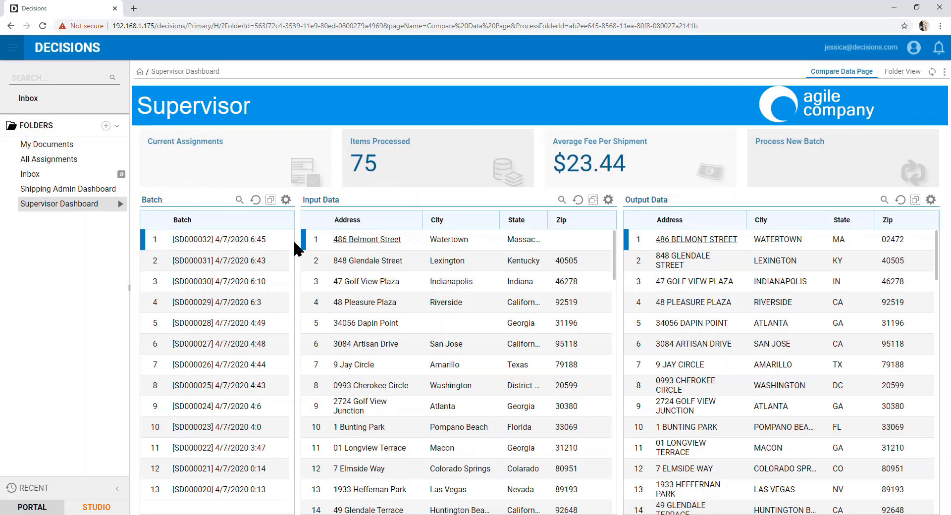
{"action": "scroll", "coordinate": [827, 316], "scroll_direction": "down", "scroll_amount": 15}
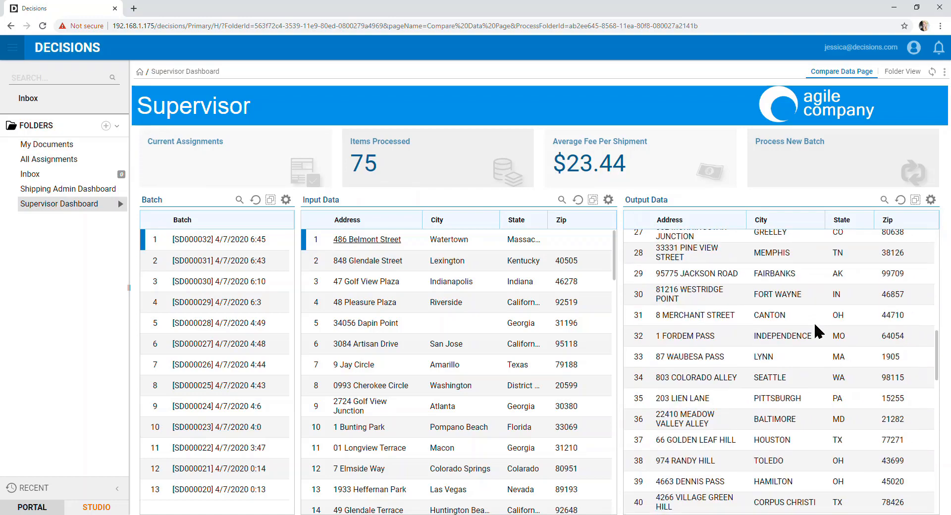
{"action": "scroll", "coordinate": [818, 332], "scroll_direction": "down", "scroll_amount": 3}
{"action": "scroll", "coordinate": [770, 420], "scroll_direction": "up", "scroll_amount": 20}
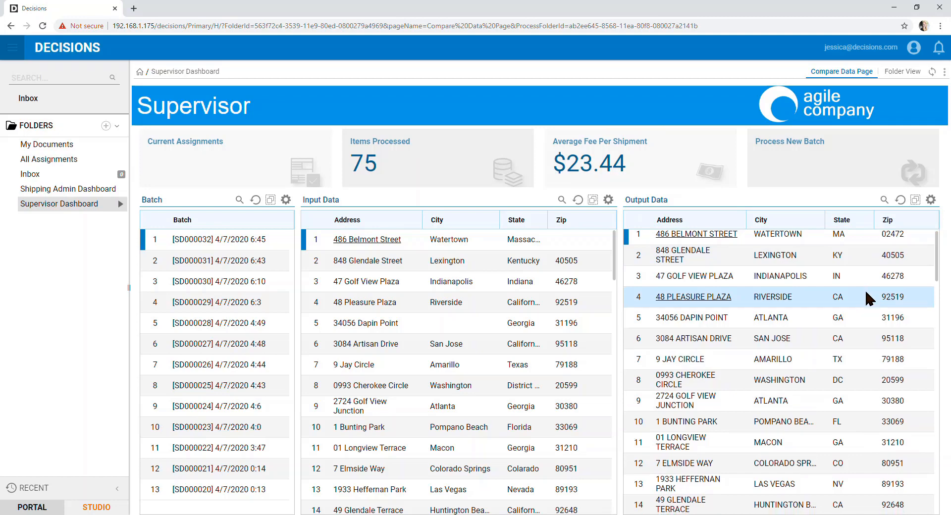
{"action": "scroll", "coordinate": [867, 299], "scroll_direction": "down", "scroll_amount": 6}
{"action": "scroll", "coordinate": [867, 298], "scroll_direction": "up", "scroll_amount": 5}
{"action": "scroll", "coordinate": [868, 298], "scroll_direction": "up", "scroll_amount": 1}
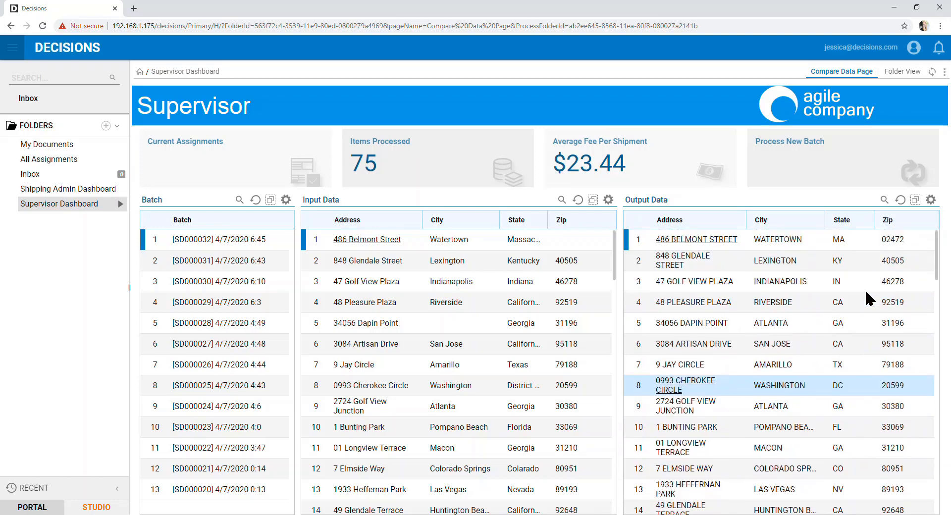
- Download the batch's Output Data file, open it maximized in Excel and review the shipment rows with their prices
{"action": "right_click", "coordinate": [706, 242]}
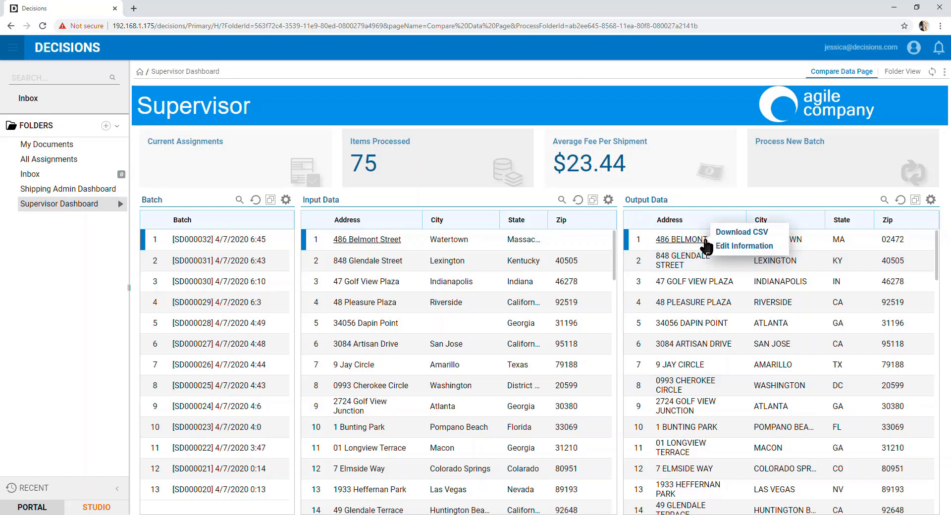
{"action": "left_click", "coordinate": [741, 232]}
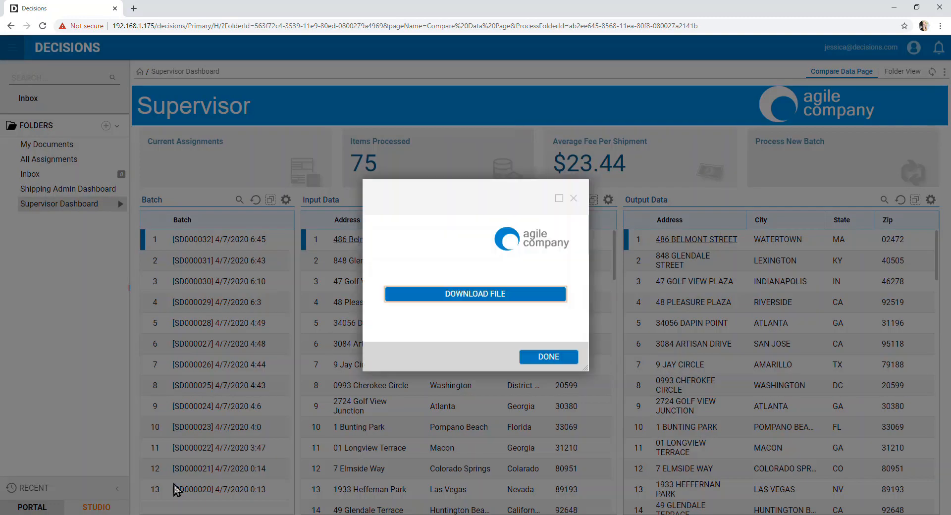
{"action": "left_click", "coordinate": [471, 295]}
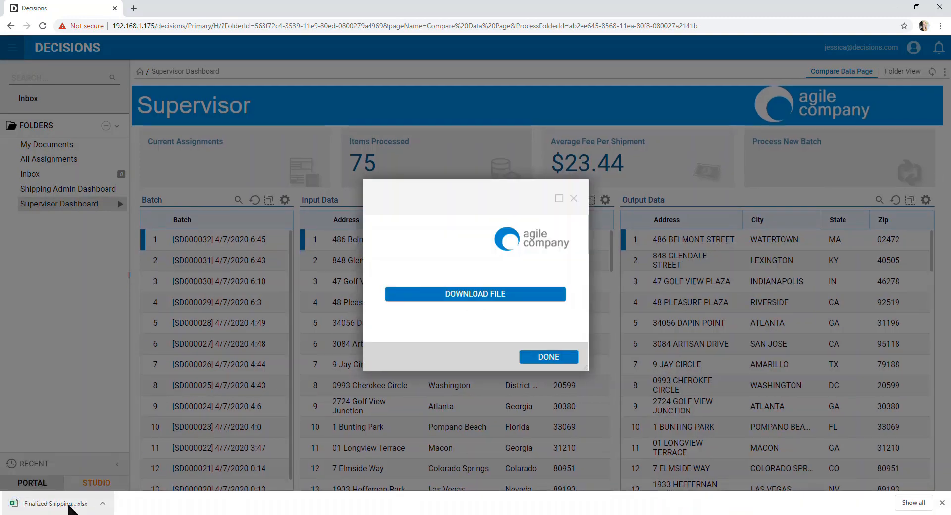
{"action": "left_click", "coordinate": [15, 504]}
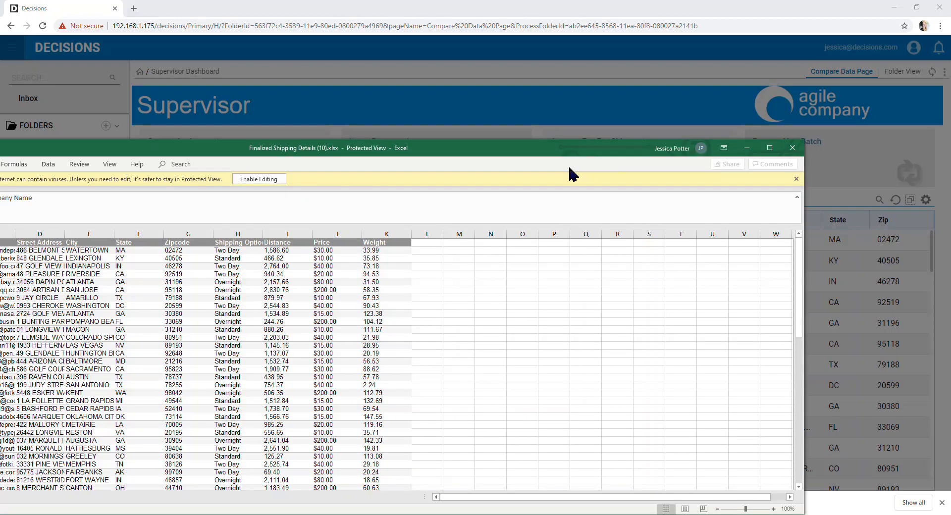
{"action": "left_click", "coordinate": [769, 148]}
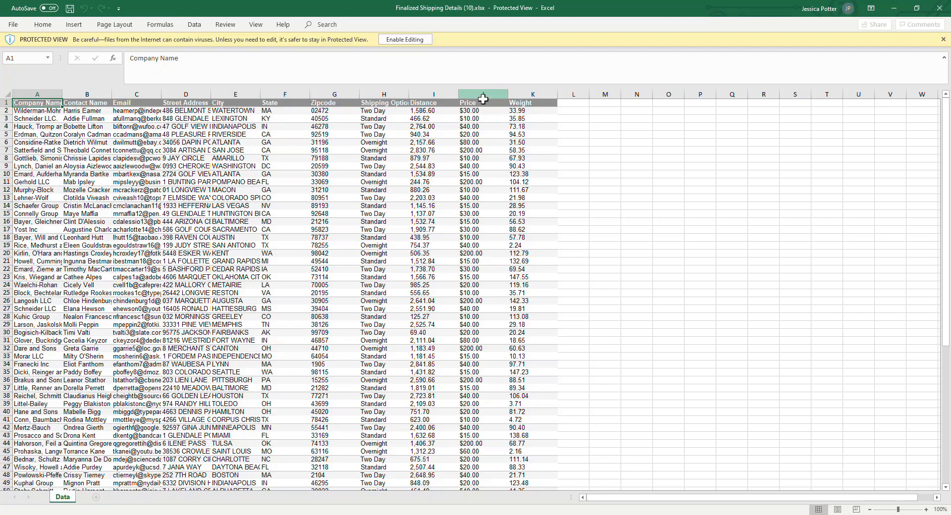
{"action": "scroll", "coordinate": [477, 427], "scroll_direction": "down", "scroll_amount": 15}
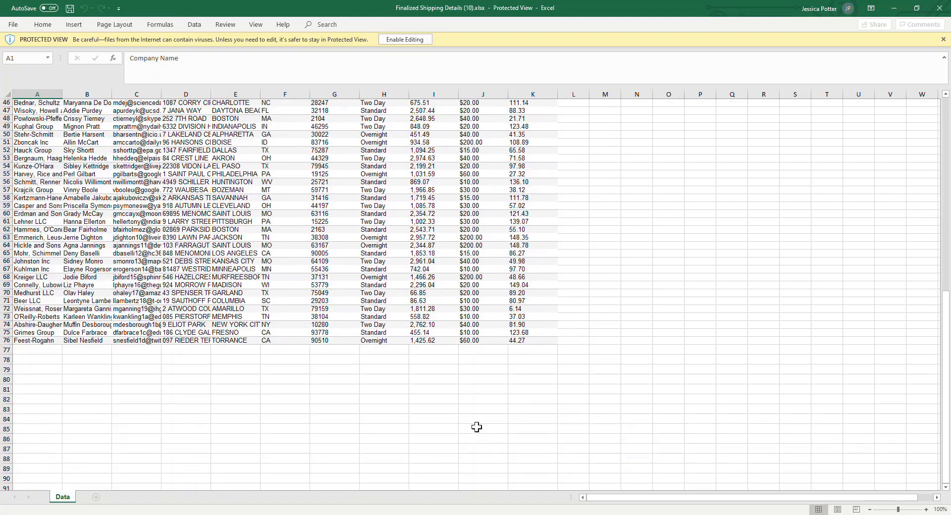
- Return to the start of the shipping rows, enable editing in the workbook, close it and finish the file download dialog
{"action": "scroll", "coordinate": [476, 427], "scroll_direction": "up", "scroll_amount": 15}
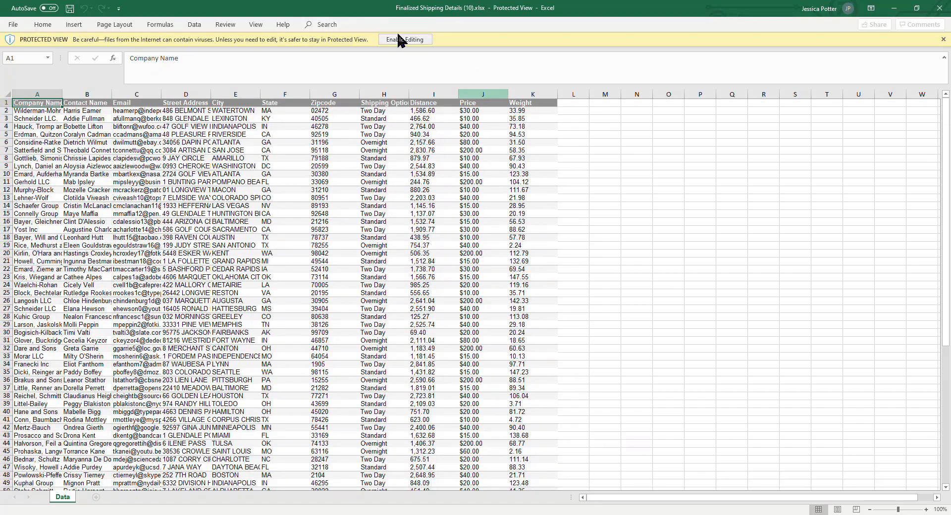
{"action": "left_click", "coordinate": [396, 33]}
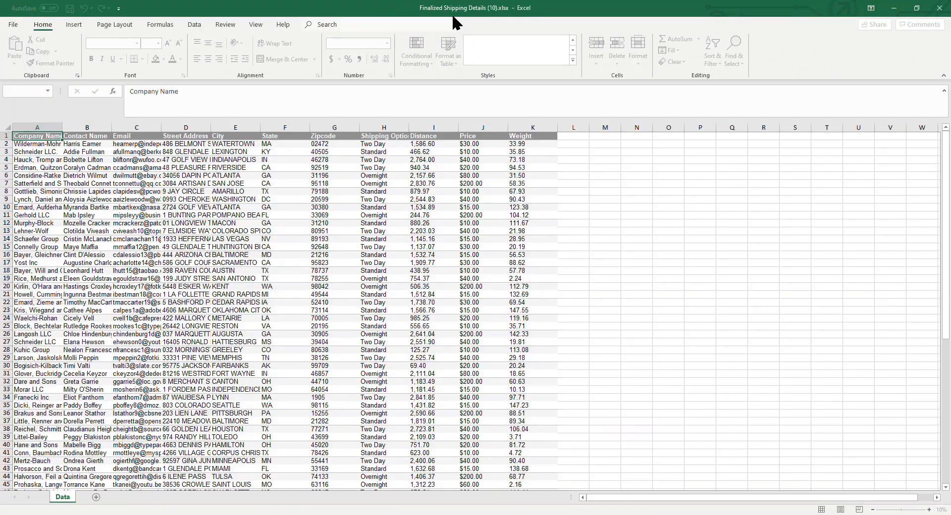
{"action": "double_click", "coordinate": [453, 16]}
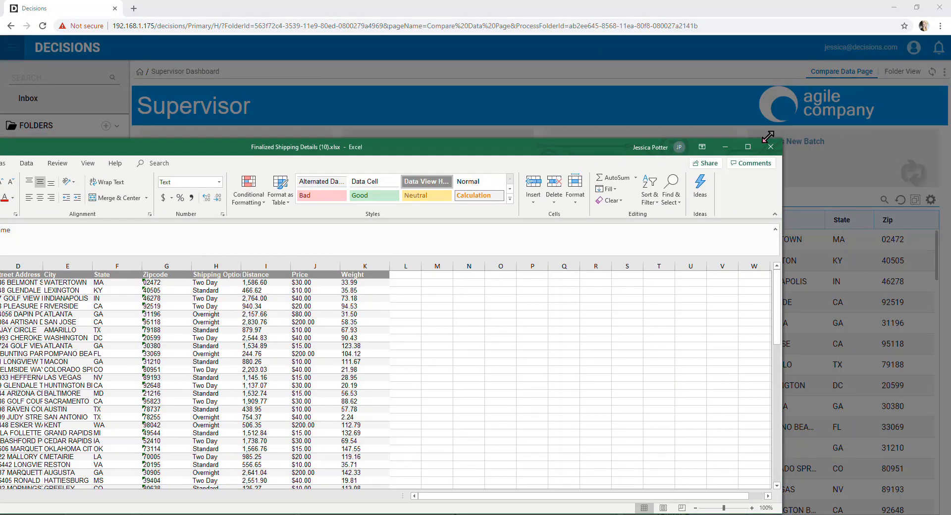
{"action": "left_click", "coordinate": [771, 146]}
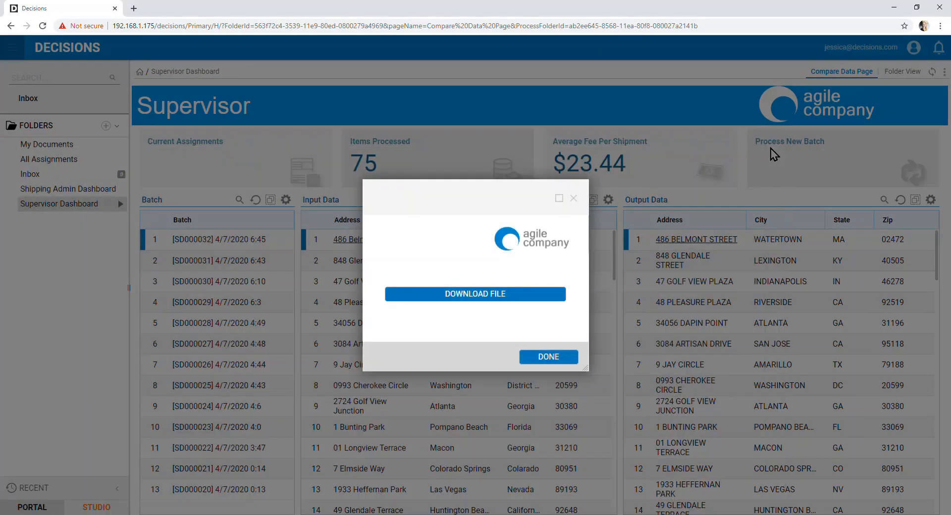
{"action": "left_click", "coordinate": [536, 358]}
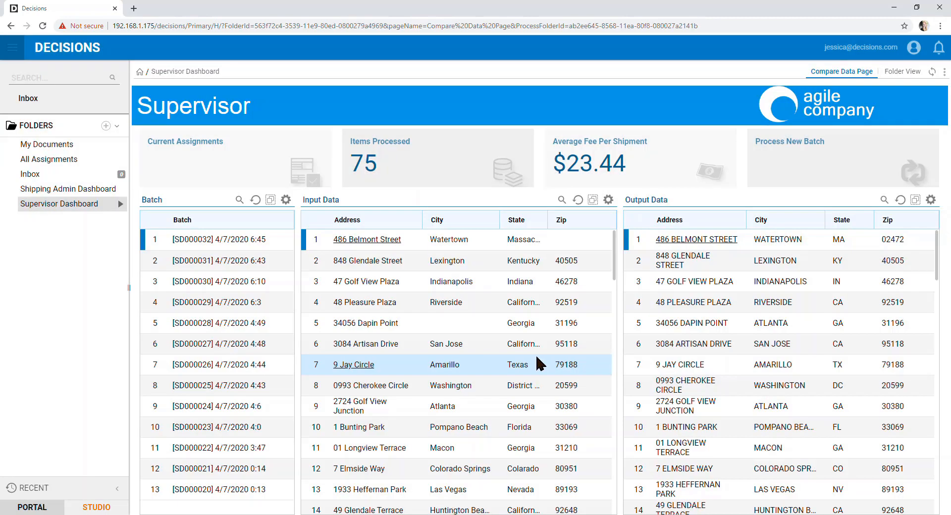
- From the Shipping Admin Dashboard, open the Pricing Table matrix rule, examine its prices and leave Decisions Studio without saving
{"action": "left_click", "coordinate": [69, 191]}
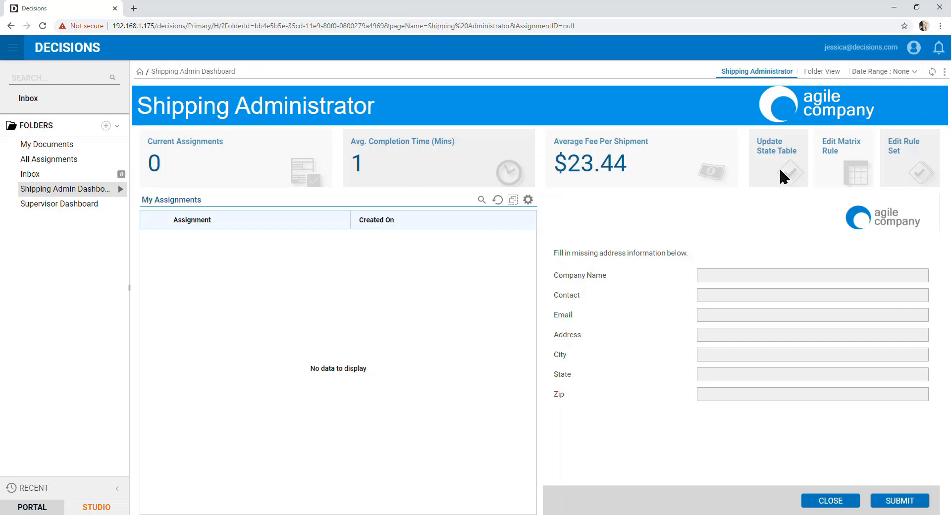
{"action": "left_click", "coordinate": [834, 151]}
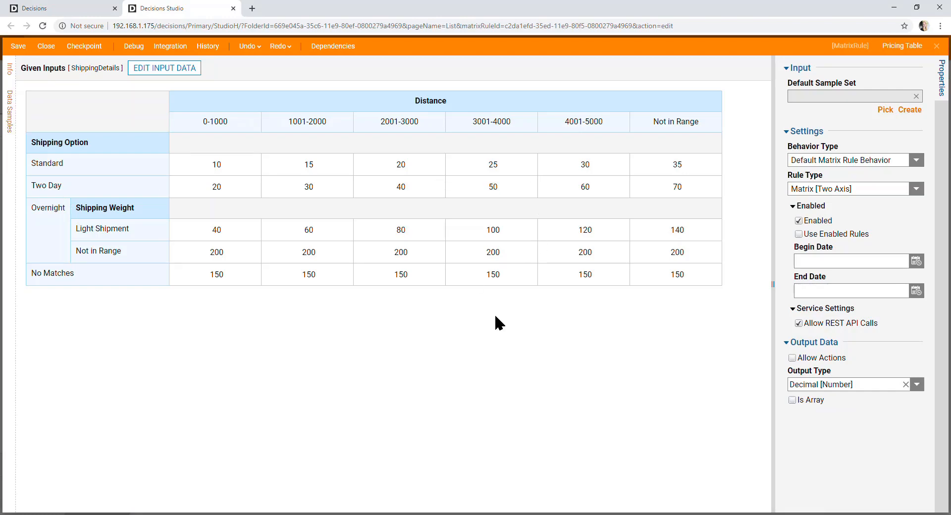
{"action": "left_click", "coordinate": [46, 46]}
{"action": "left_click", "coordinate": [529, 335]}
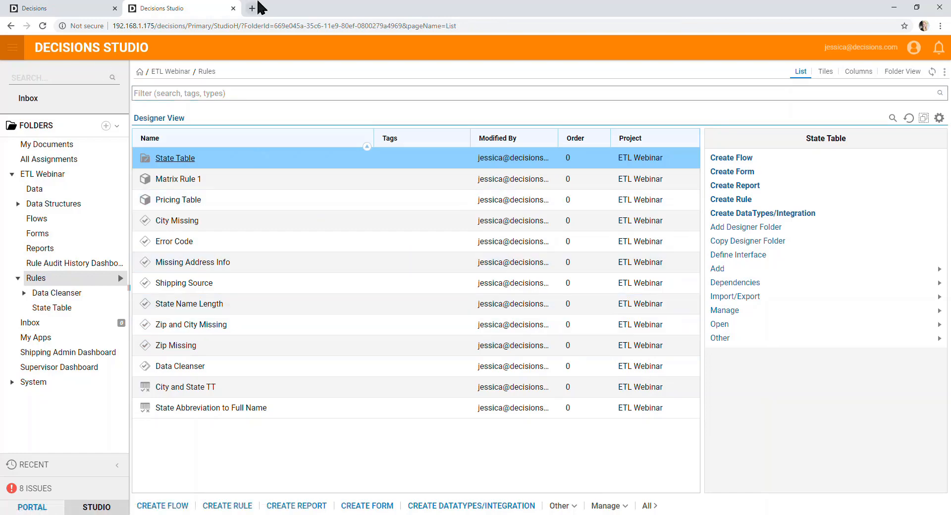
{"action": "left_click", "coordinate": [233, 9]}
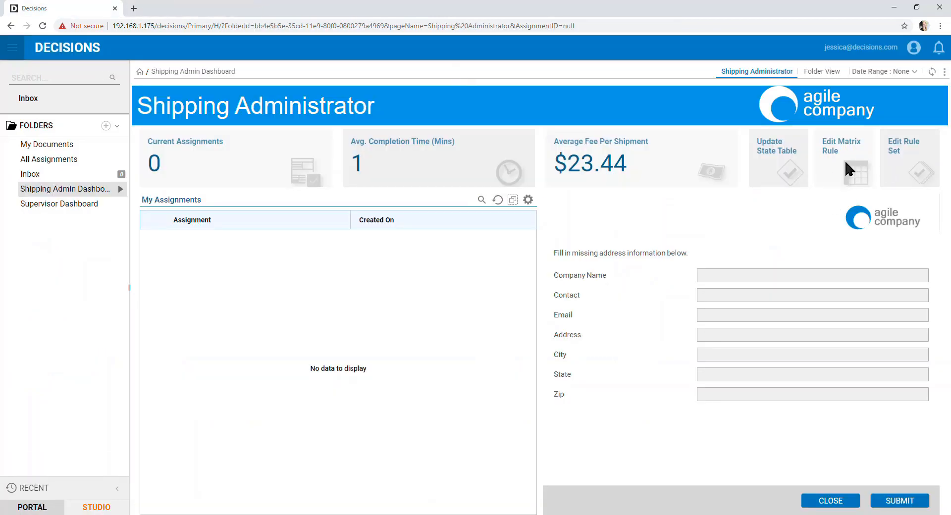
- Open the Data Cleanser rule set as tiles, examine the Fix Devbug rule's condition and result, and close it without saving
{"action": "left_click", "coordinate": [906, 161]}
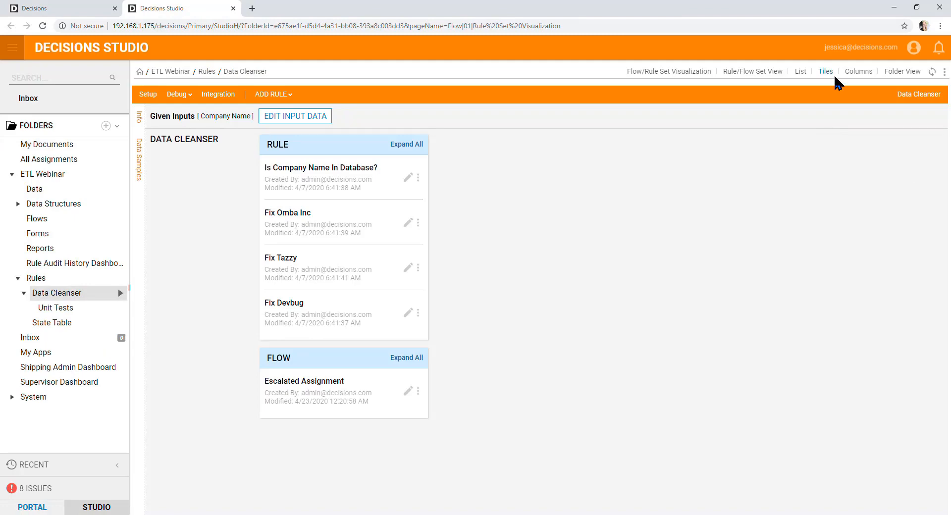
{"action": "left_click", "coordinate": [825, 73]}
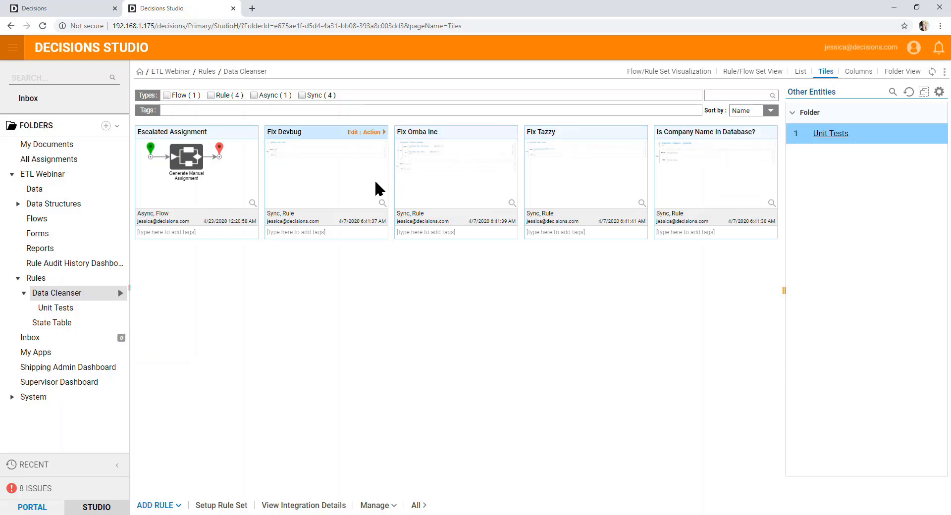
{"action": "left_click", "coordinate": [352, 132]}
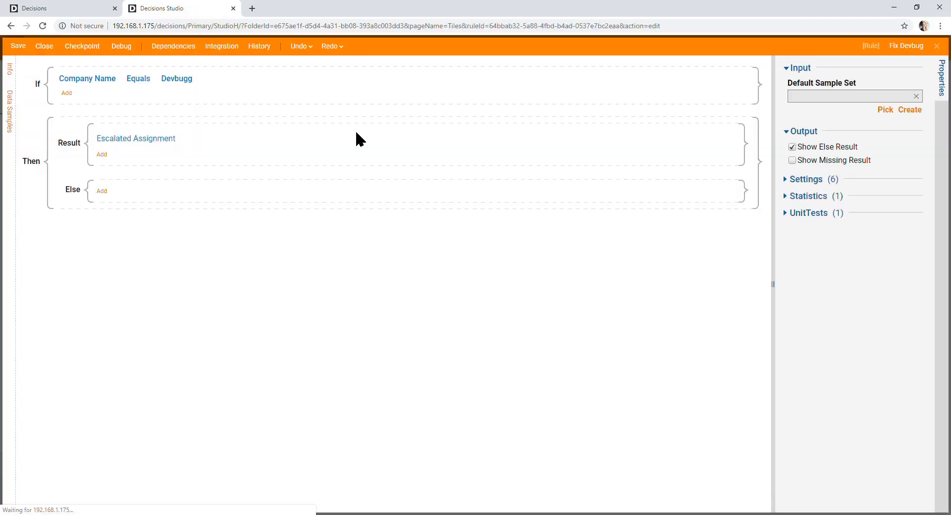
{"action": "left_click", "coordinate": [90, 79]}
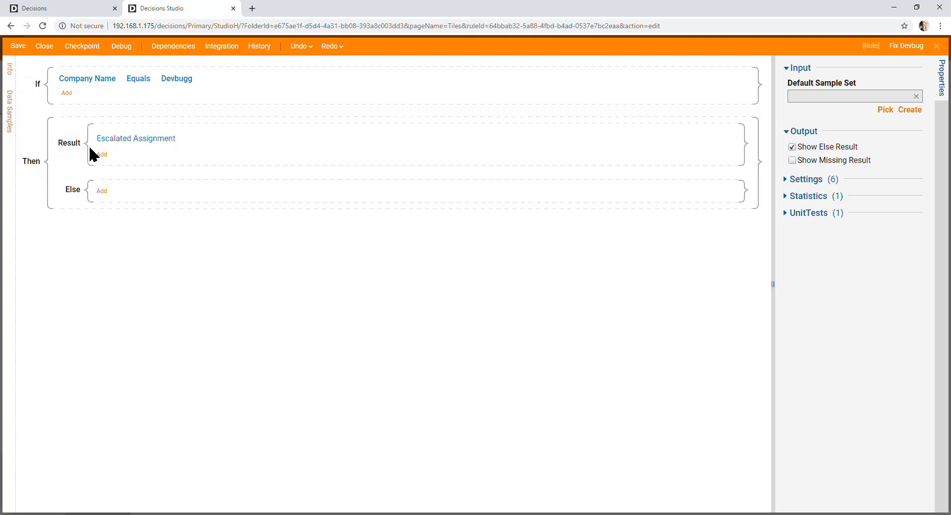
{"action": "left_click", "coordinate": [120, 142]}
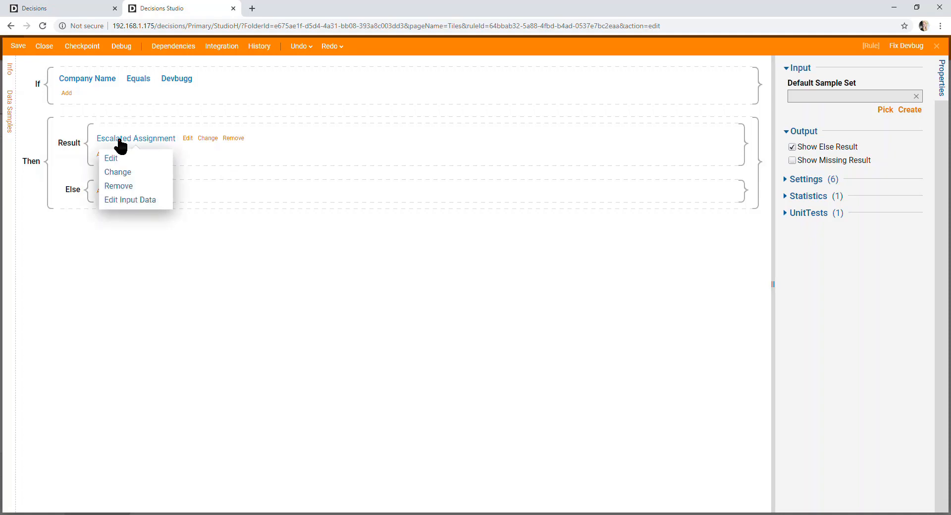
{"action": "left_click", "coordinate": [270, 355]}
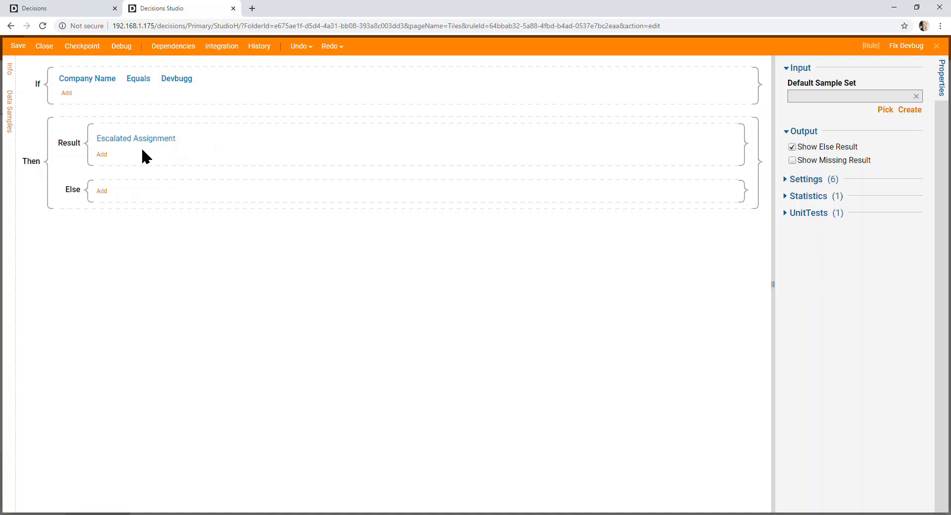
{"action": "left_click", "coordinate": [42, 50]}
{"action": "left_click", "coordinate": [504, 350]}
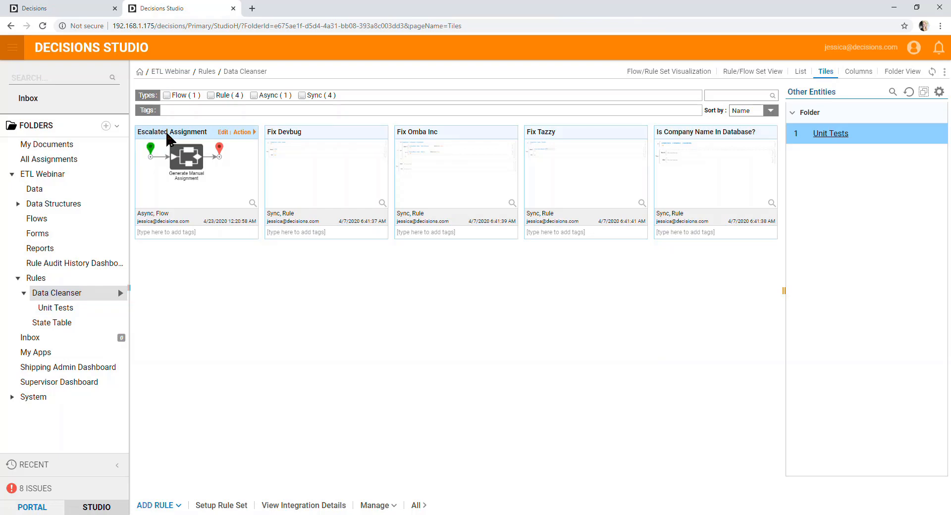
- Examine the Escalated Assignment flow and the Select Company Name step in its Flow to send assignment subflow, closing both without saving
{"action": "left_click", "coordinate": [223, 132]}
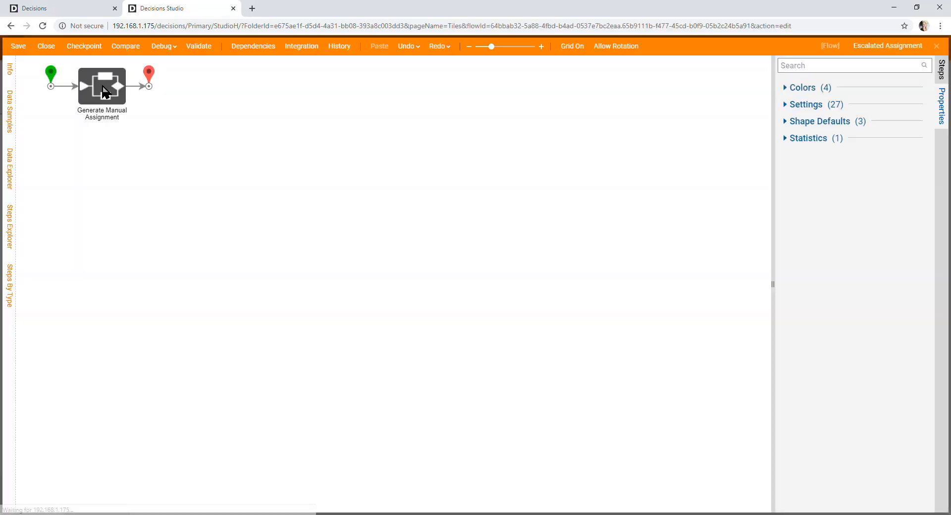
{"action": "left_click", "coordinate": [102, 89]}
{"action": "left_click", "coordinate": [798, 86]}
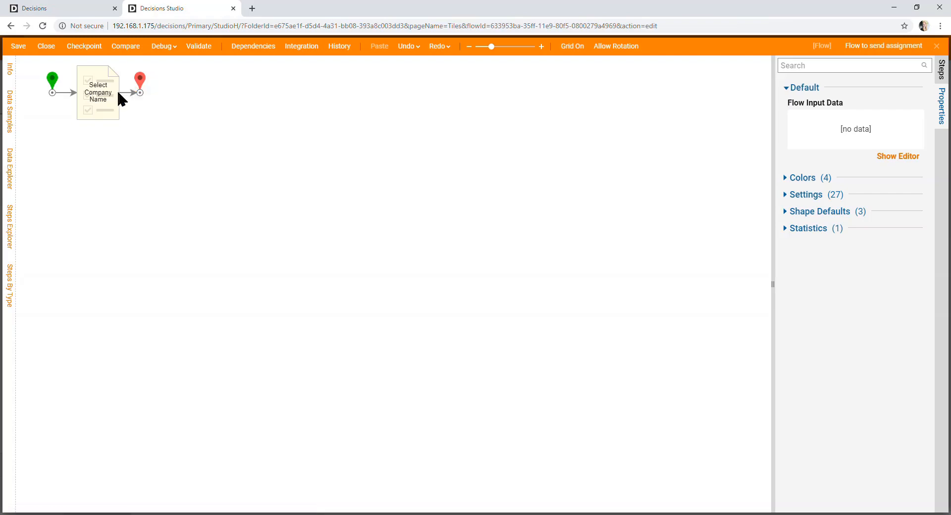
{"action": "left_click", "coordinate": [121, 100]}
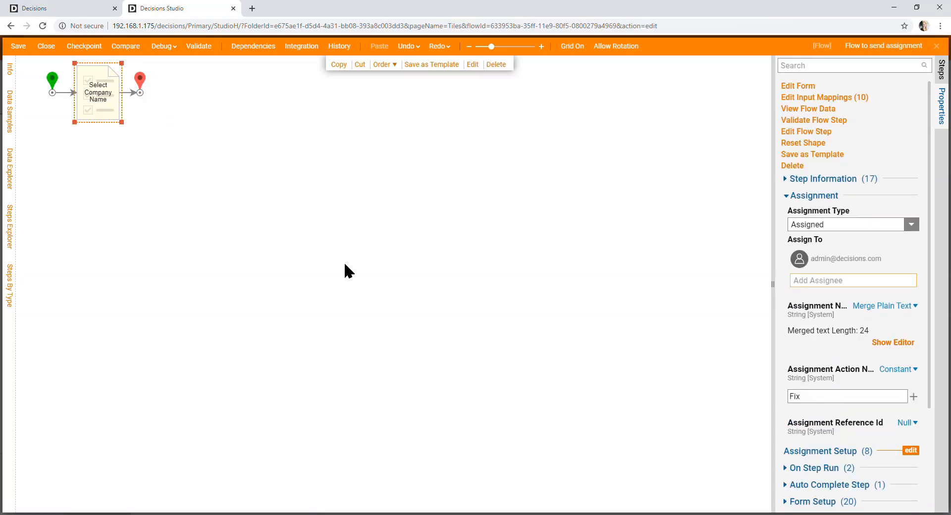
{"action": "left_click", "coordinate": [48, 48]}
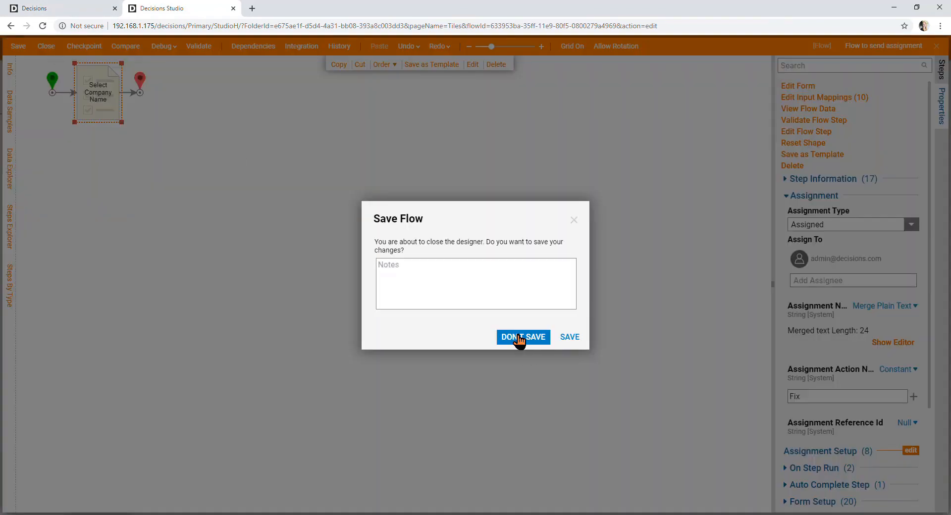
{"action": "left_click", "coordinate": [519, 334]}
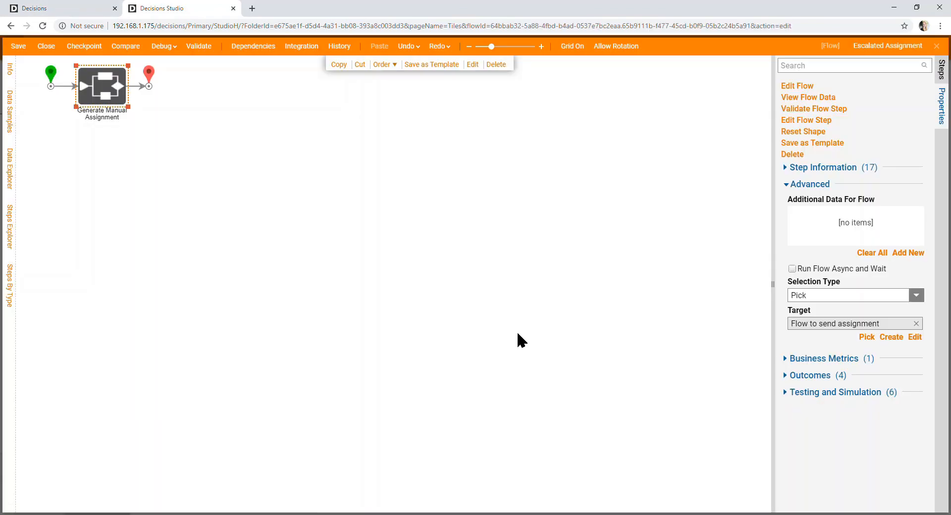
{"action": "left_click", "coordinate": [52, 45]}
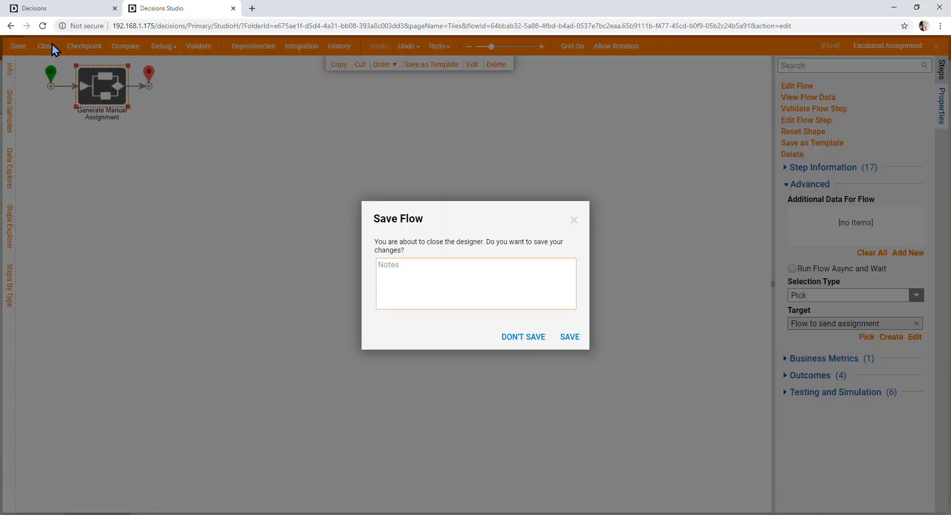
{"action": "left_click", "coordinate": [574, 220]}
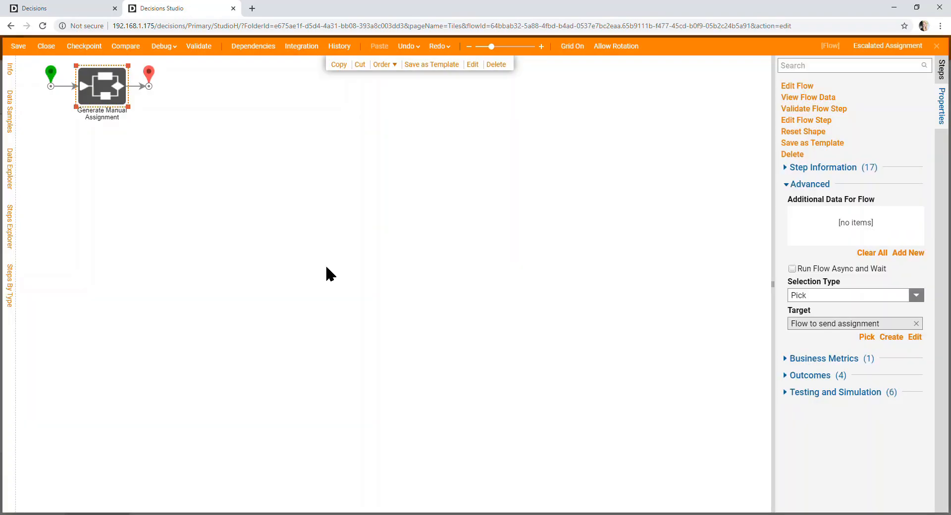
{"action": "left_click", "coordinate": [47, 47]}
{"action": "left_click", "coordinate": [538, 336]}
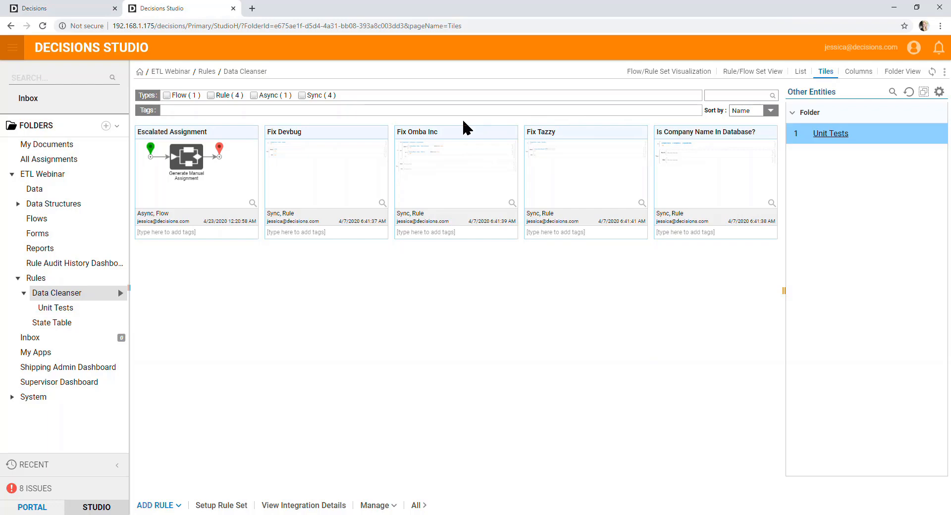
- Examine the Fix Tazzy rule's condition and company name replacement, and close the rule without saving
{"action": "mouse_move", "coordinate": [627, 147]}
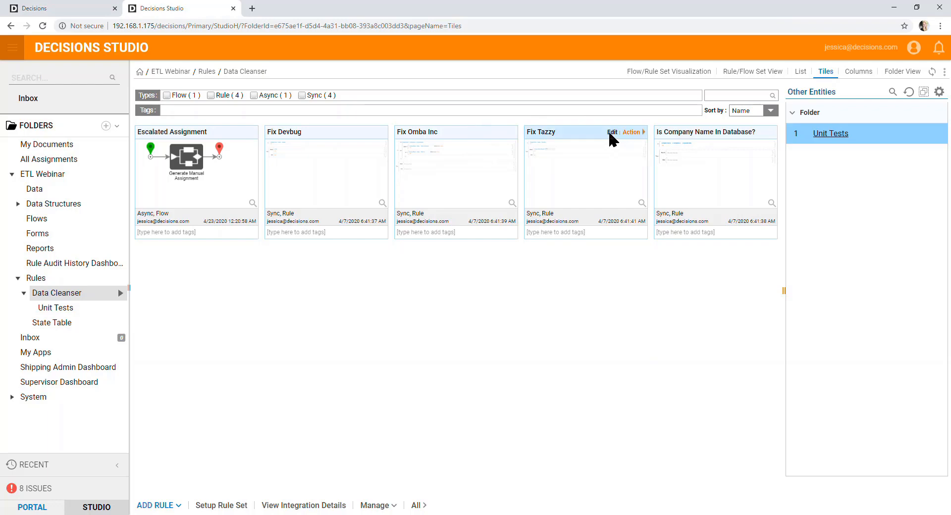
{"action": "left_click", "coordinate": [612, 132]}
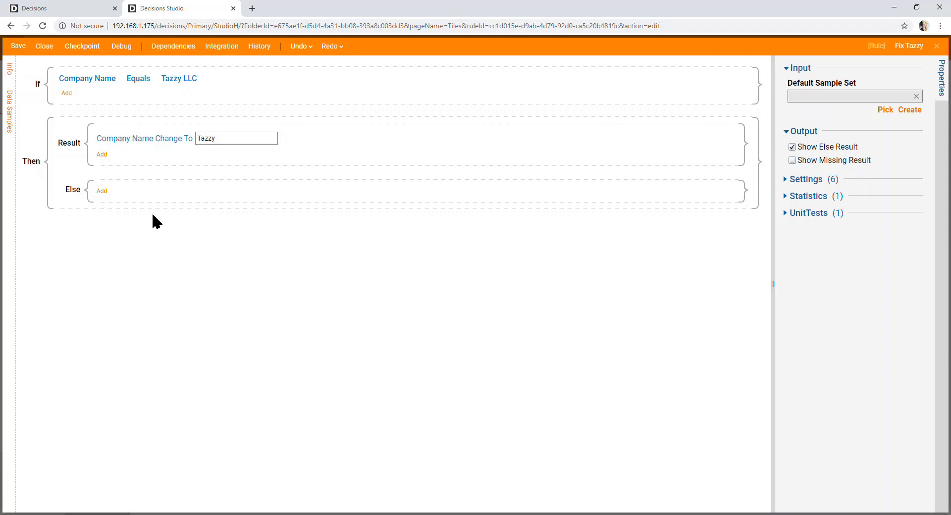
{"action": "double_click", "coordinate": [233, 140]}
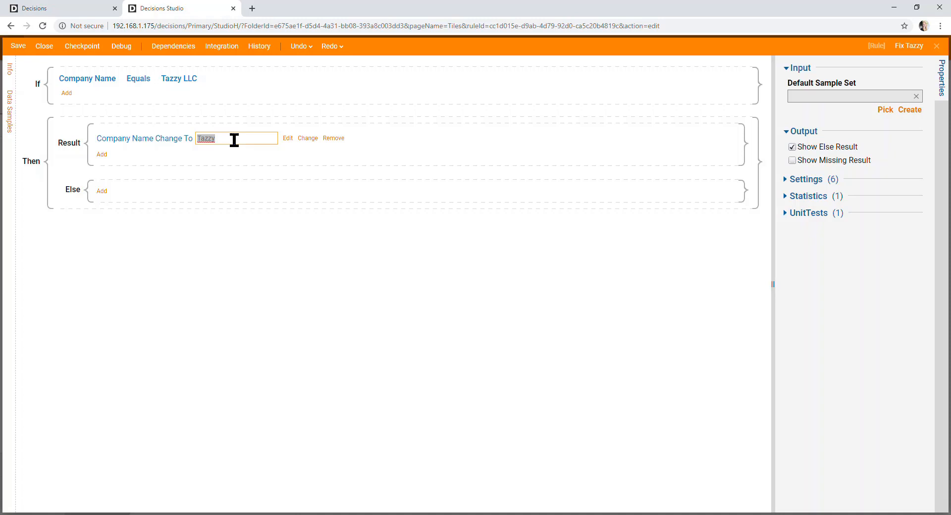
{"action": "left_click", "coordinate": [231, 139]}
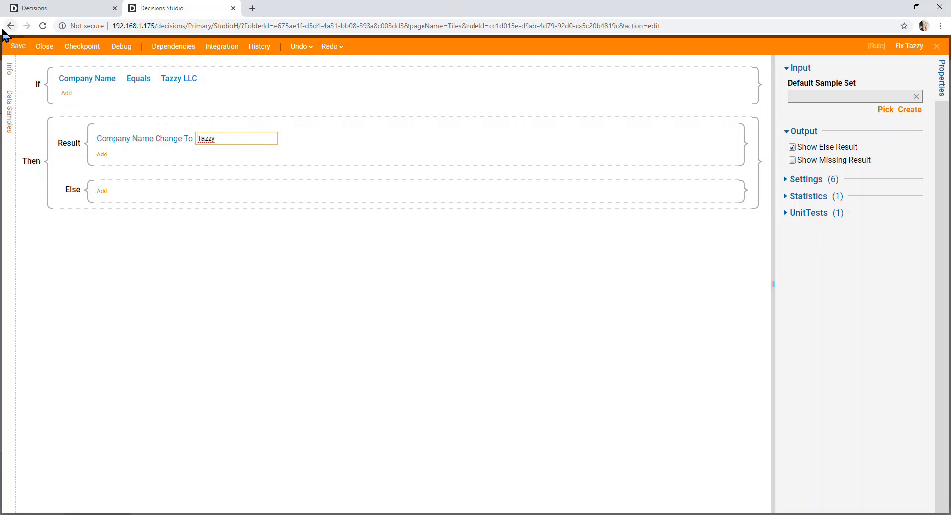
{"action": "left_click", "coordinate": [54, 47]}
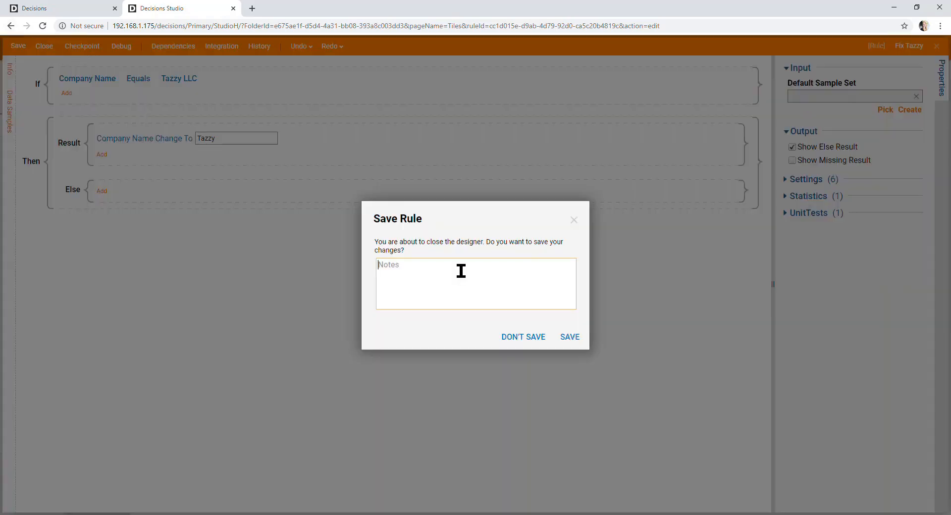
{"action": "left_click", "coordinate": [503, 339]}
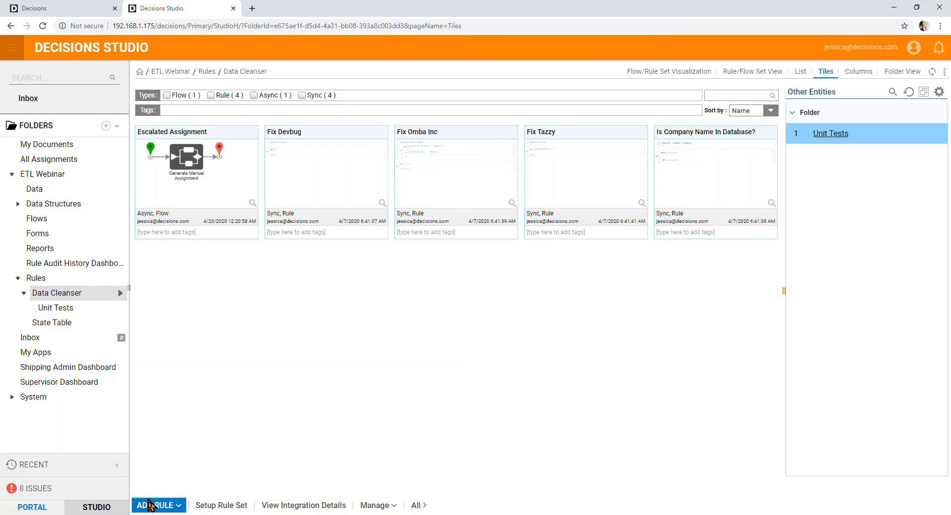
- Create a new evaluation rule named Decisions Example in the Data Cleanser rule set
{"action": "left_click", "coordinate": [150, 505]}
{"action": "left_click", "coordinate": [150, 481]}
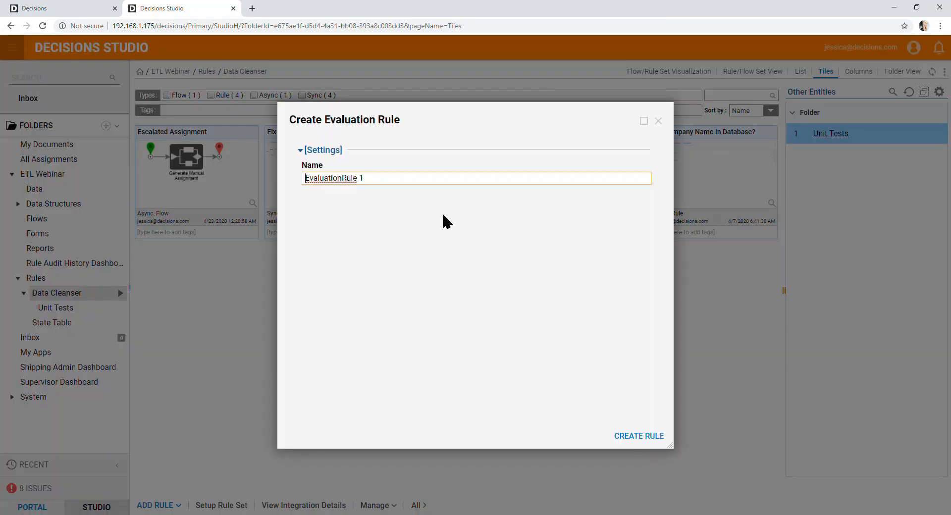
{"action": "triple_click", "coordinate": [390, 179]}
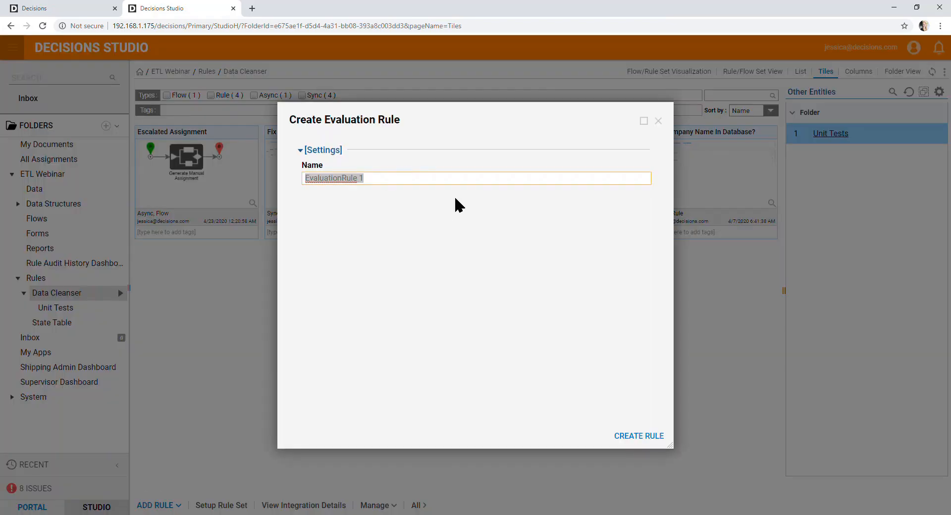
{"action": "type", "text": "Decisions "}
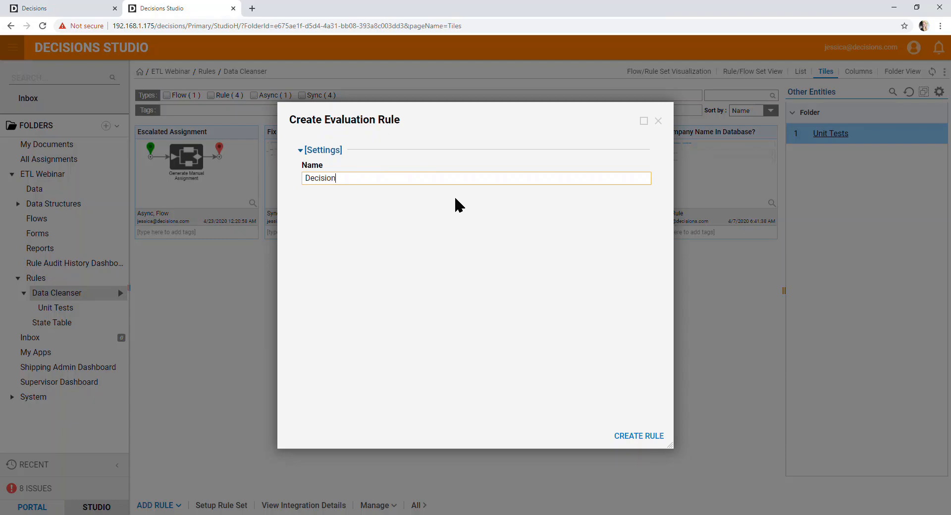
{"action": "type", "text": "Example"}
{"action": "left_click", "coordinate": [638, 437]}
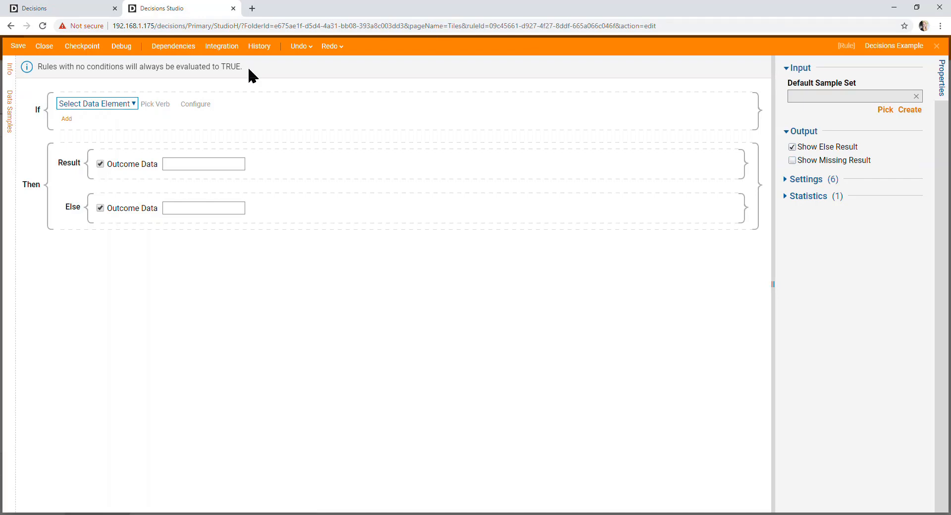
- Add an Either/Or group to the rule's If section and remove the empty condition above it
{"action": "left_click", "coordinate": [121, 108]}
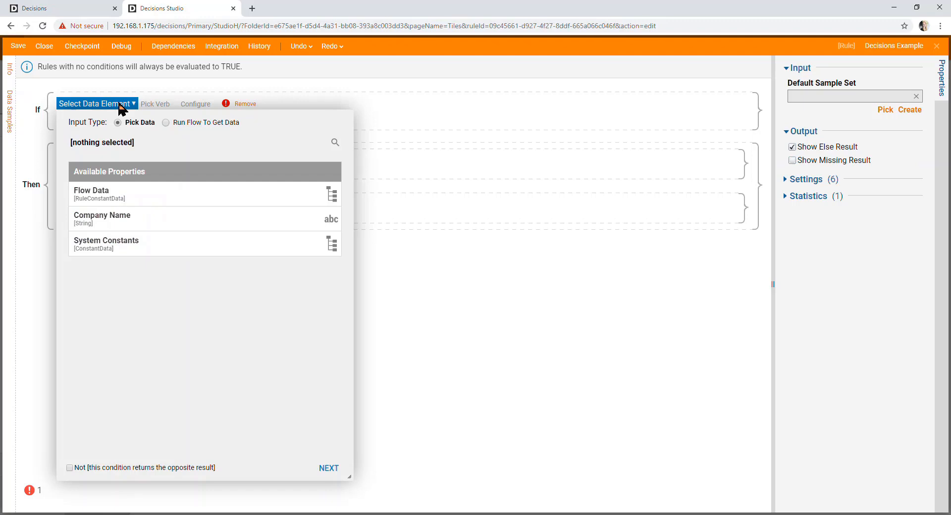
{"action": "left_click", "coordinate": [237, 90]}
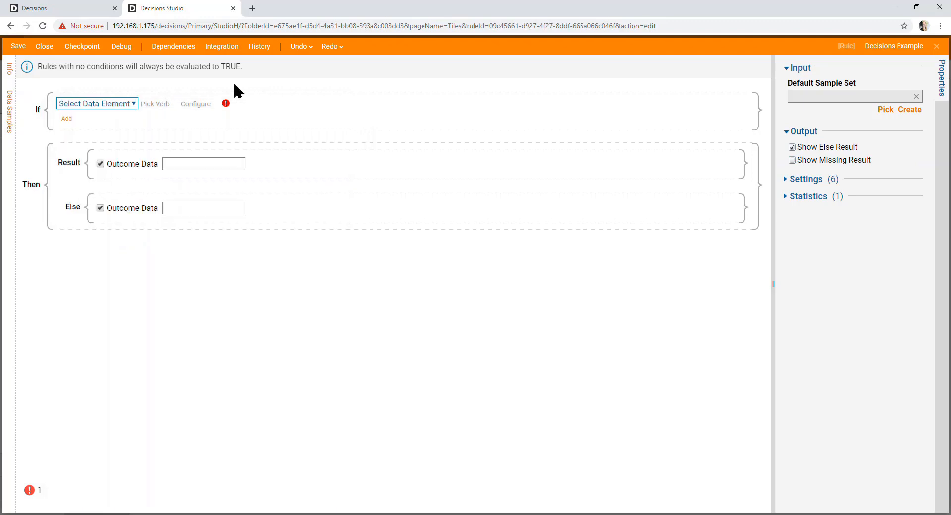
{"action": "left_click", "coordinate": [67, 119]}
{"action": "left_click", "coordinate": [123, 123]}
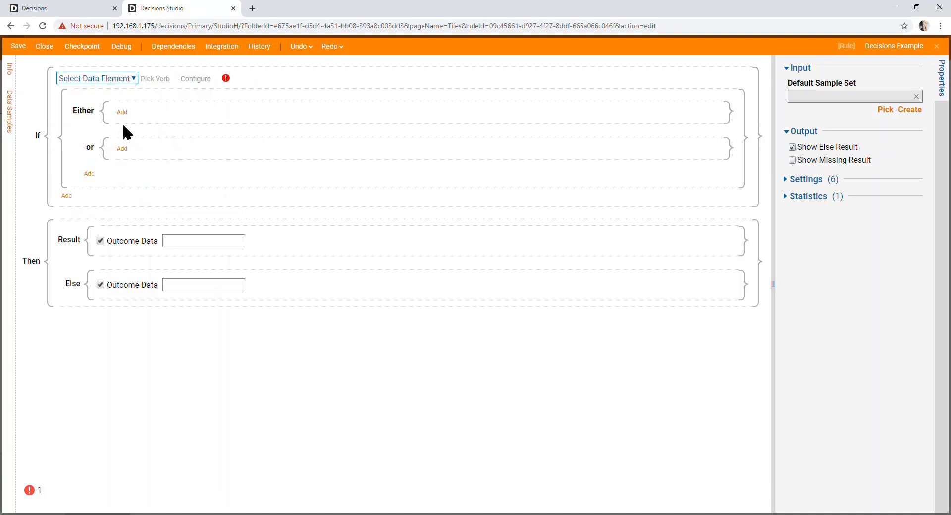
{"action": "left_click", "coordinate": [244, 78]}
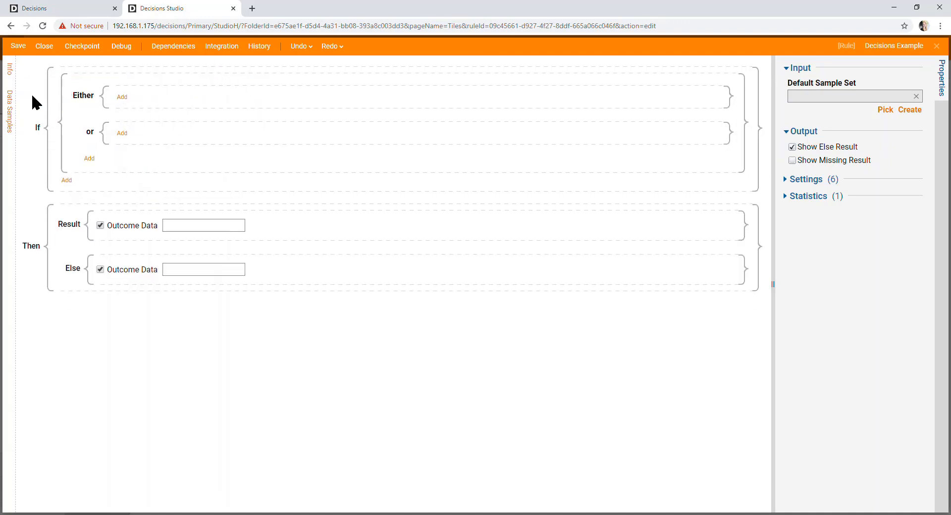
- Add a condition to the Either branch requiring Company Name to equal decisions.com
{"action": "left_click", "coordinate": [119, 97]}
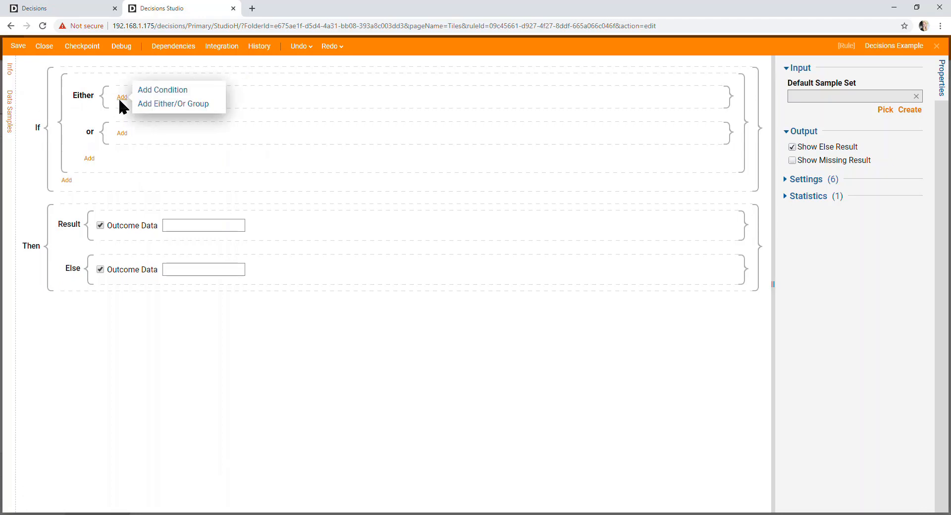
{"action": "left_click", "coordinate": [183, 91]}
{"action": "left_click", "coordinate": [185, 213]}
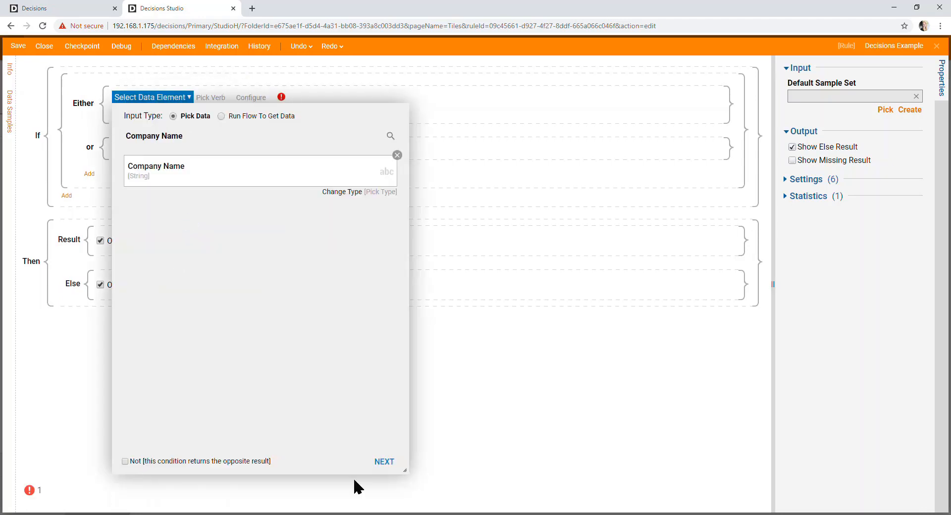
{"action": "left_click", "coordinate": [378, 463]}
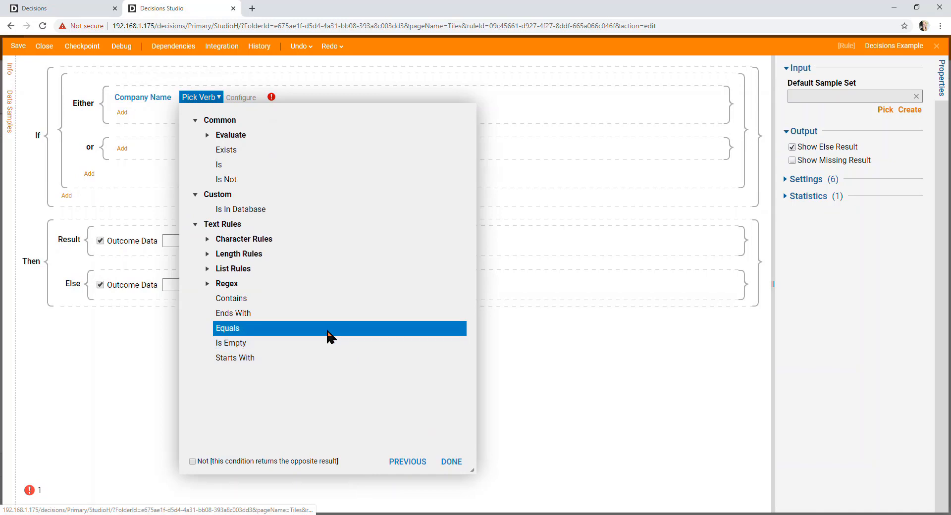
{"action": "left_click", "coordinate": [327, 329]}
{"action": "left_click", "coordinate": [452, 461]}
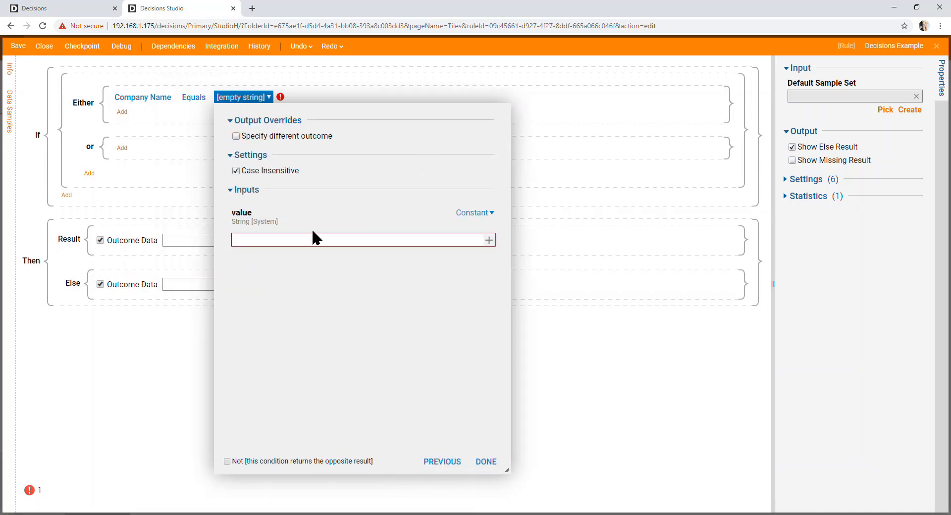
{"action": "type", "text": "decisions.com"}
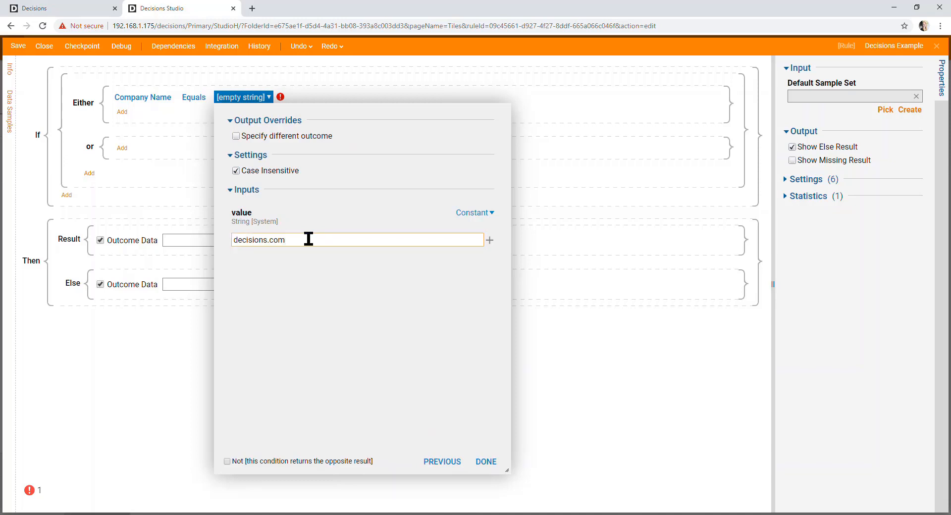
{"action": "left_click", "coordinate": [488, 465]}
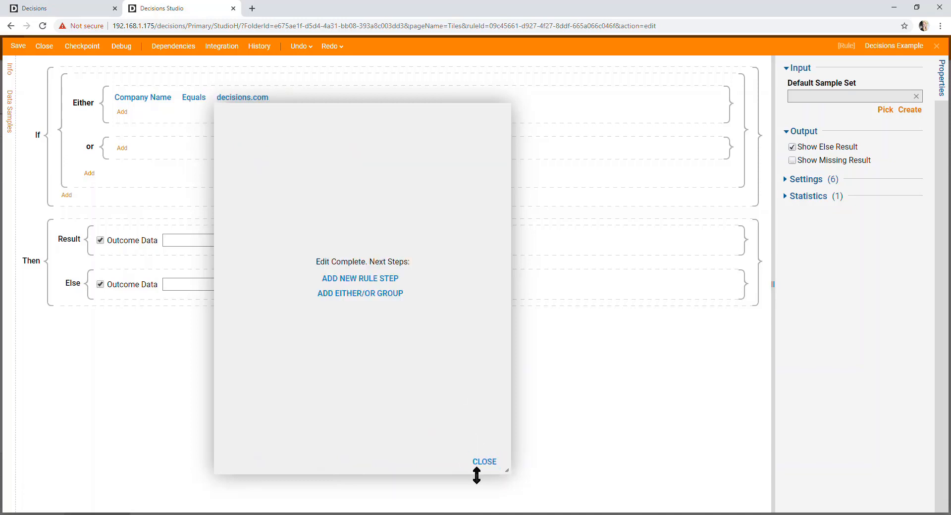
{"action": "left_click", "coordinate": [483, 462]}
- Add a condition to the first or branch requiring Company Name to equal decisions software
{"action": "left_click", "coordinate": [122, 149]}
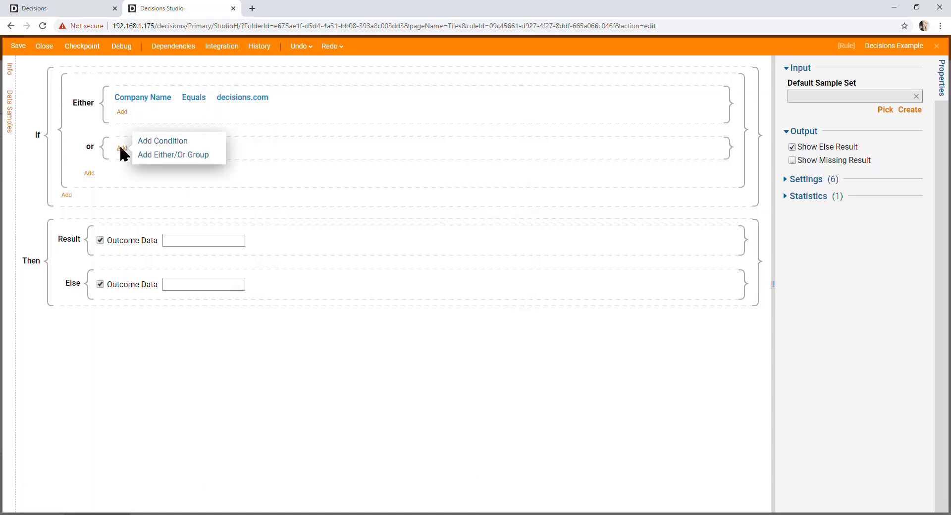
{"action": "left_click", "coordinate": [156, 144]}
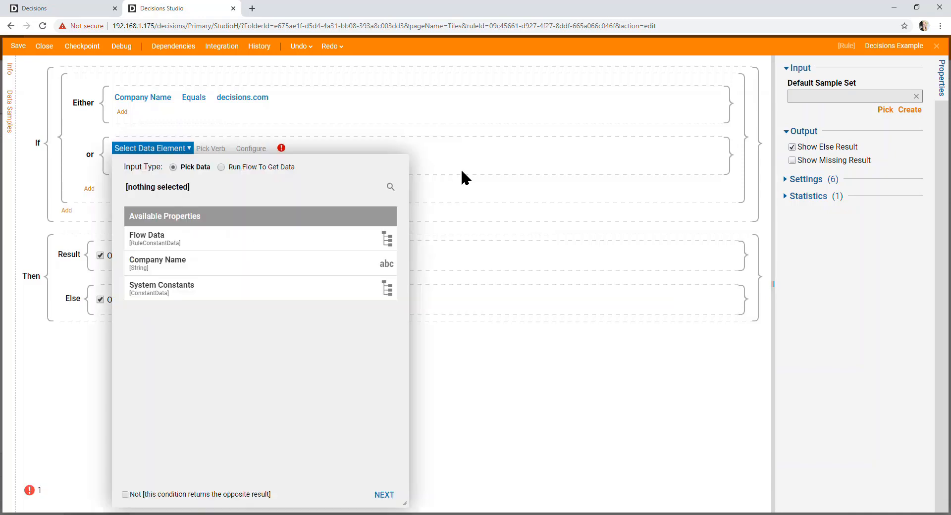
{"action": "left_click", "coordinate": [212, 260]}
{"action": "left_click", "coordinate": [385, 495]}
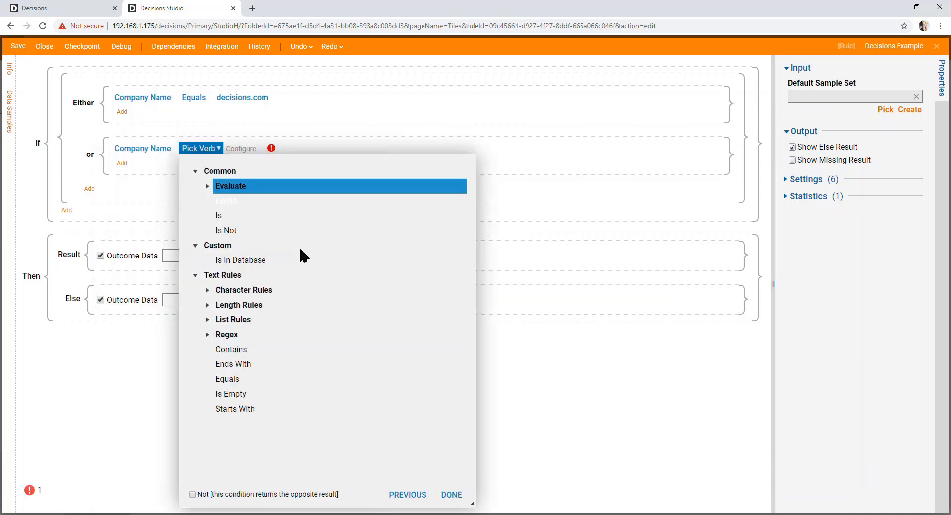
{"action": "left_click", "coordinate": [287, 380]}
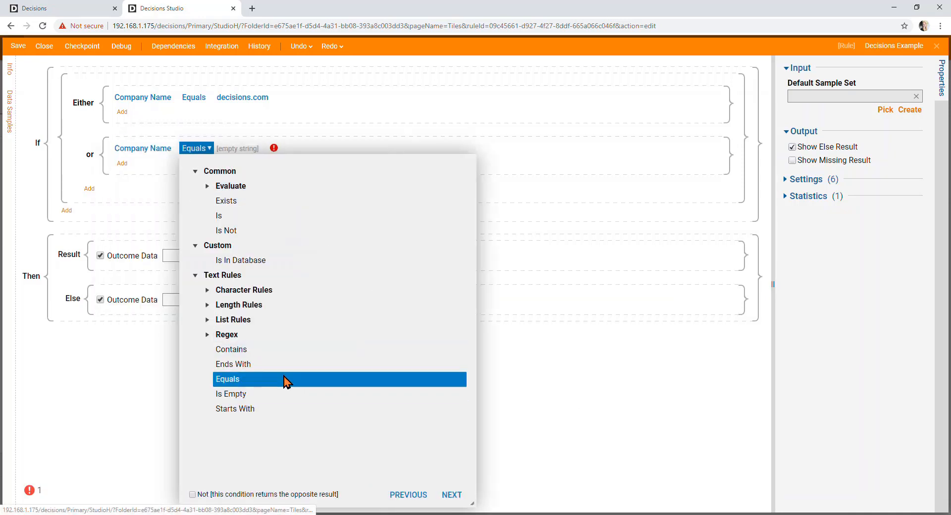
{"action": "left_click", "coordinate": [452, 495]}
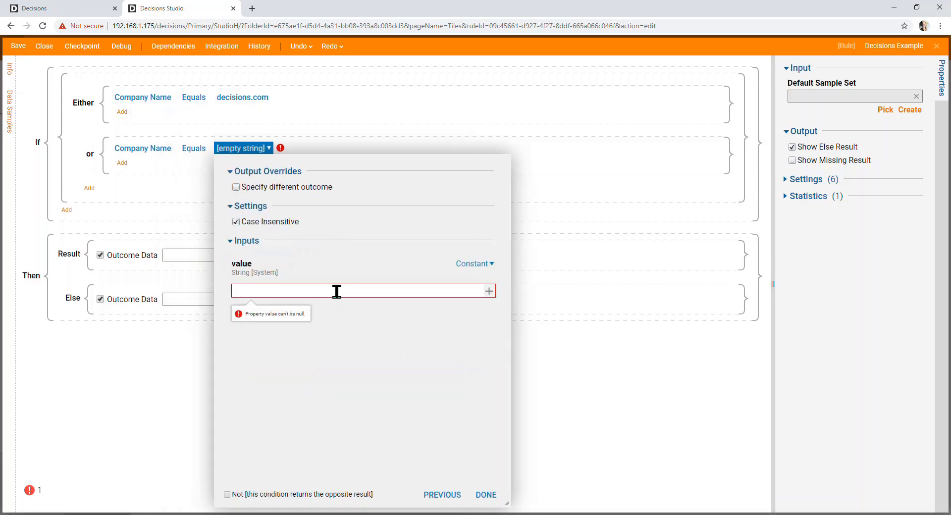
{"action": "type", "text": "decisions"}
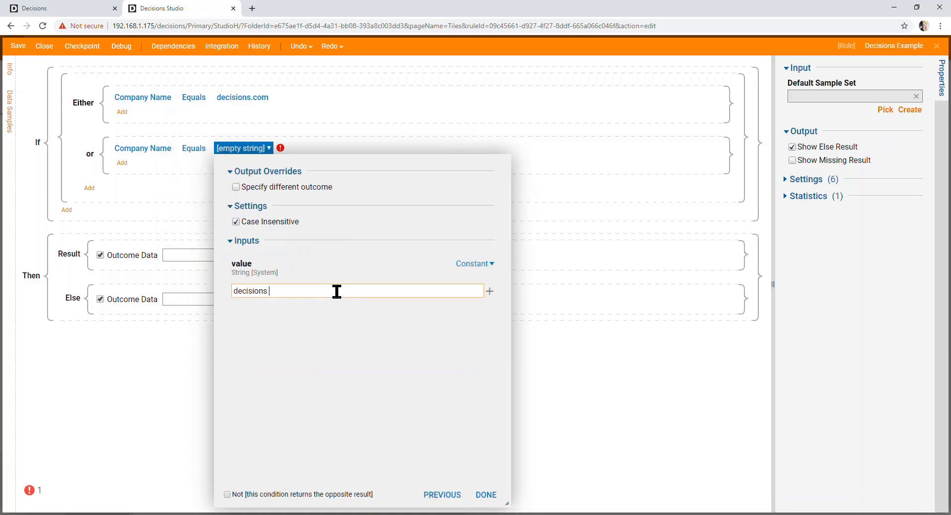
{"action": "type", "text": " software"}
{"action": "left_click", "coordinate": [492, 496]}
{"action": "left_click", "coordinate": [483, 494]}
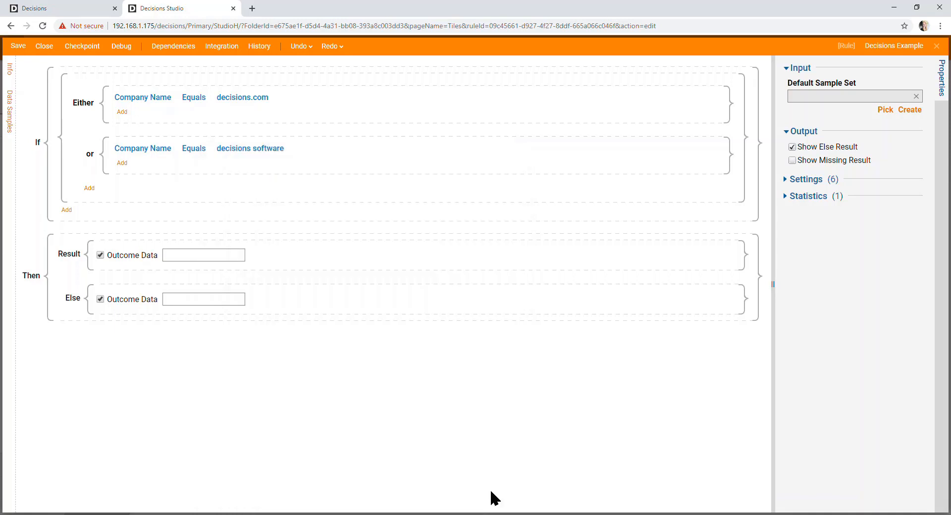
- Add another or branch with a condition requiring Company Name to equal decisions LLC
{"action": "left_click", "coordinate": [90, 189]}
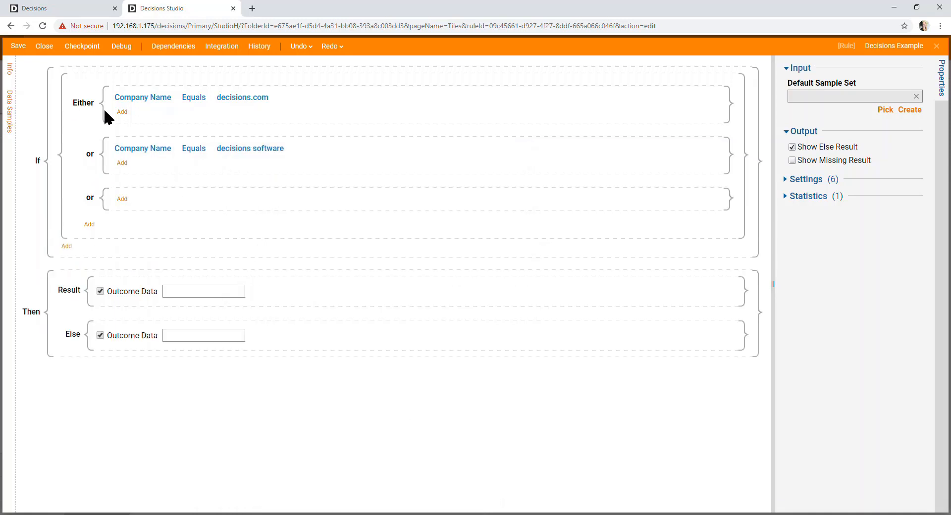
{"action": "left_click", "coordinate": [121, 199]}
{"action": "left_click", "coordinate": [188, 195]}
{"action": "left_click", "coordinate": [201, 312]}
{"action": "left_click", "coordinate": [385, 493]}
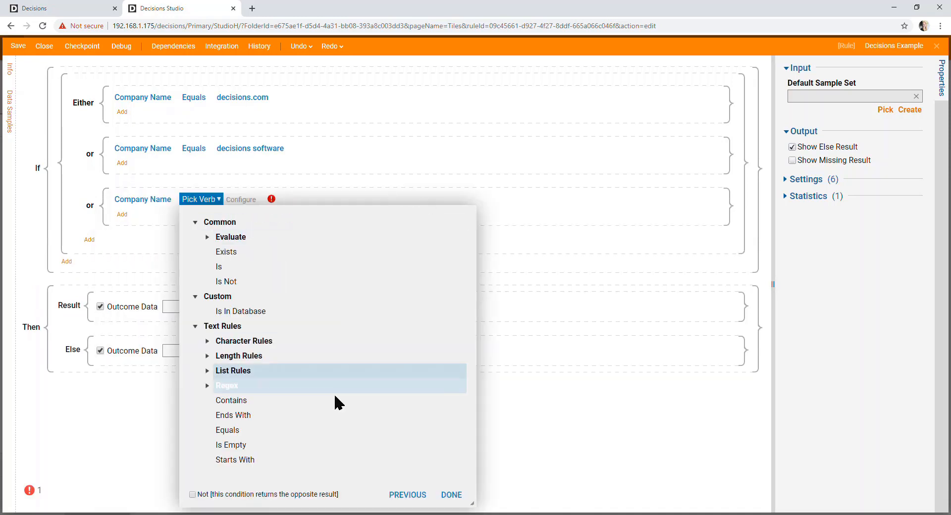
{"action": "left_click", "coordinate": [346, 430]}
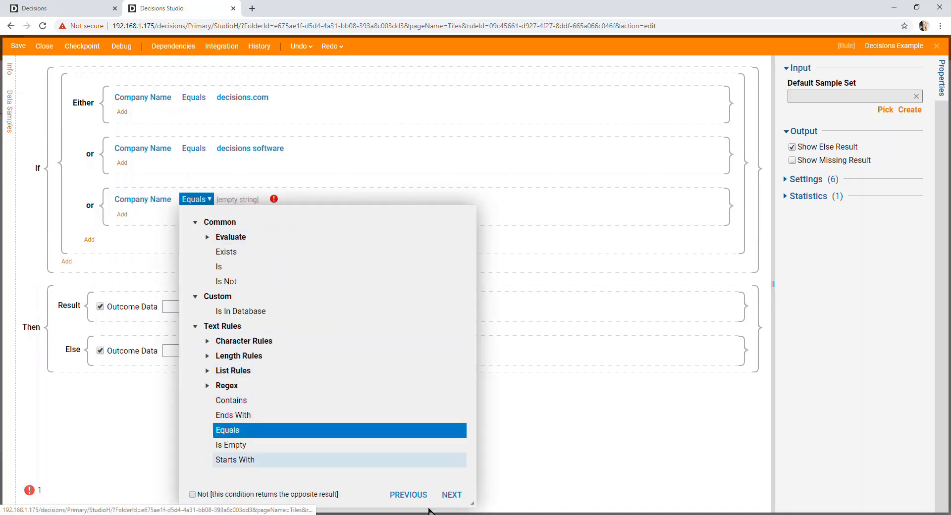
{"action": "left_click", "coordinate": [452, 494]}
{"action": "left_click", "coordinate": [306, 342]}
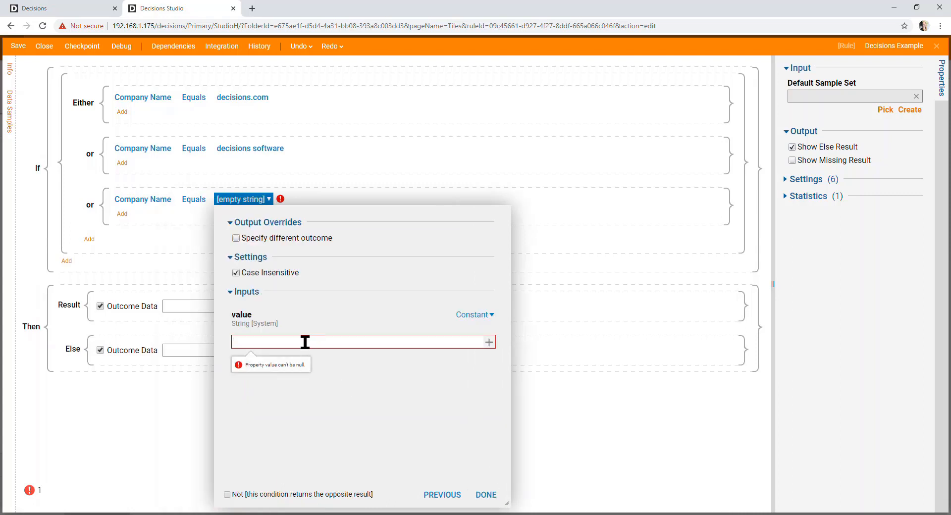
{"action": "type", "text": "decision"}
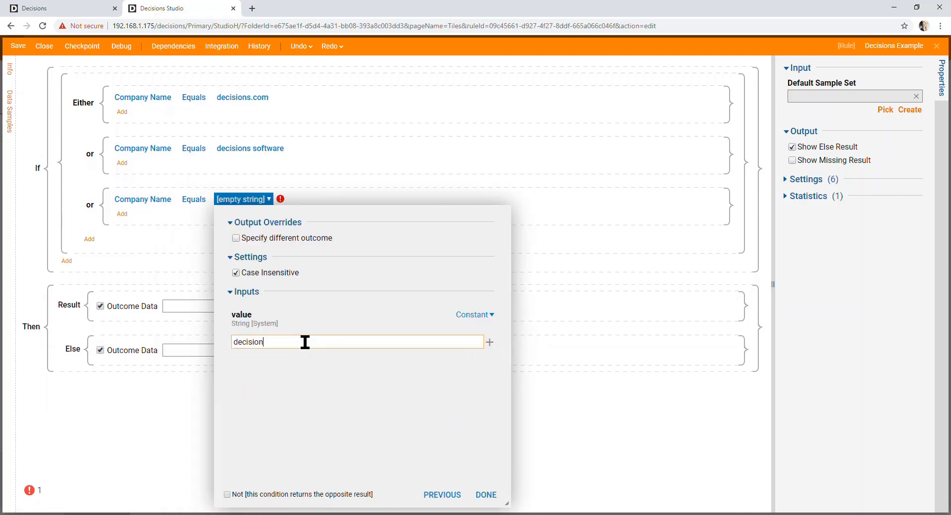
{"action": "type", "text": "s LLC"}
{"action": "left_click", "coordinate": [497, 499]}
{"action": "left_click", "coordinate": [499, 498]}
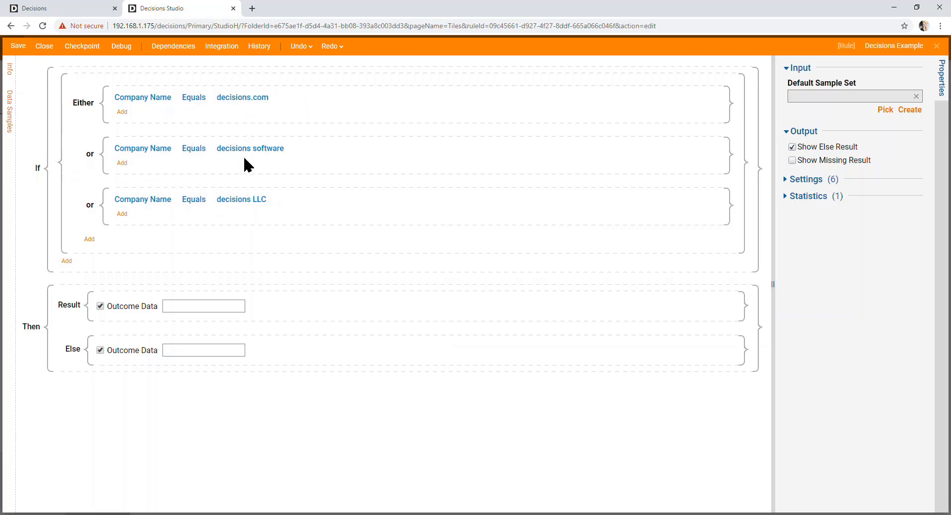
- Make Decisions the rule's only outcome by setting the Result data and disabling the Else outcome data, and save the rule without notes
{"action": "left_click", "coordinate": [100, 349]}
{"action": "left_click", "coordinate": [188, 309]}
{"action": "type", "text": "Dec"}
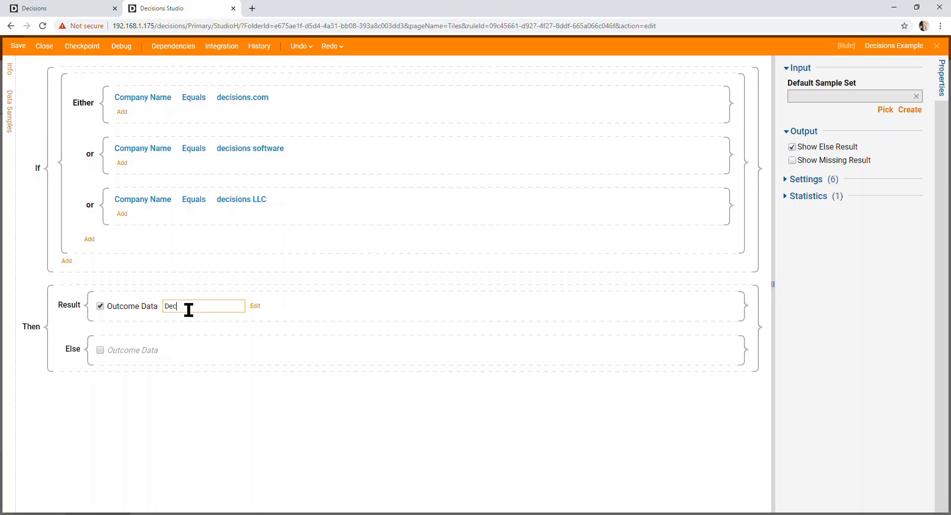
{"action": "type", "text": "ilsions"}
{"action": "left_click", "coordinate": [259, 441]}
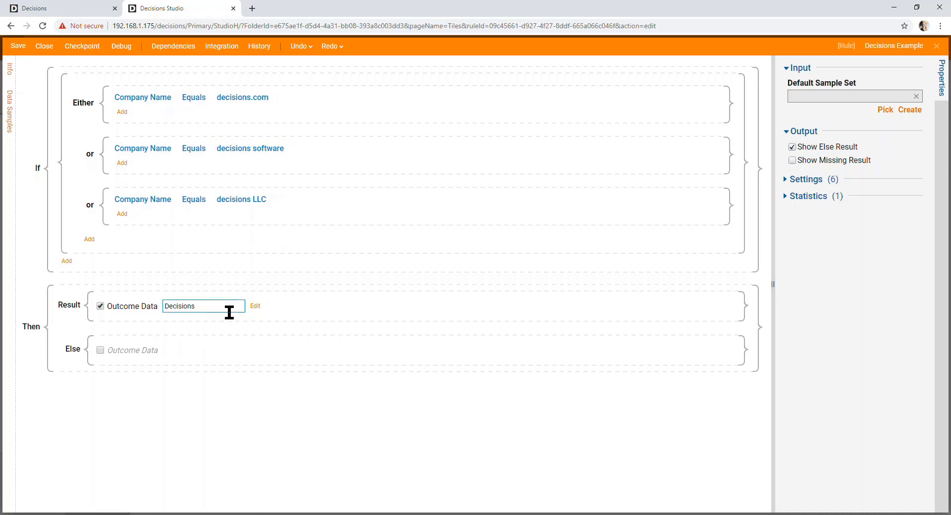
{"action": "left_click", "coordinate": [19, 47]}
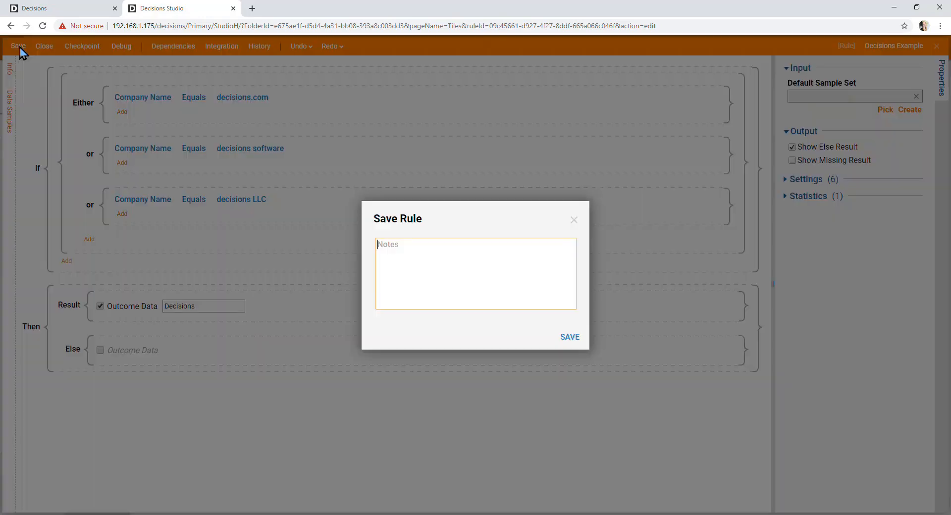
{"action": "left_click", "coordinate": [577, 338]}
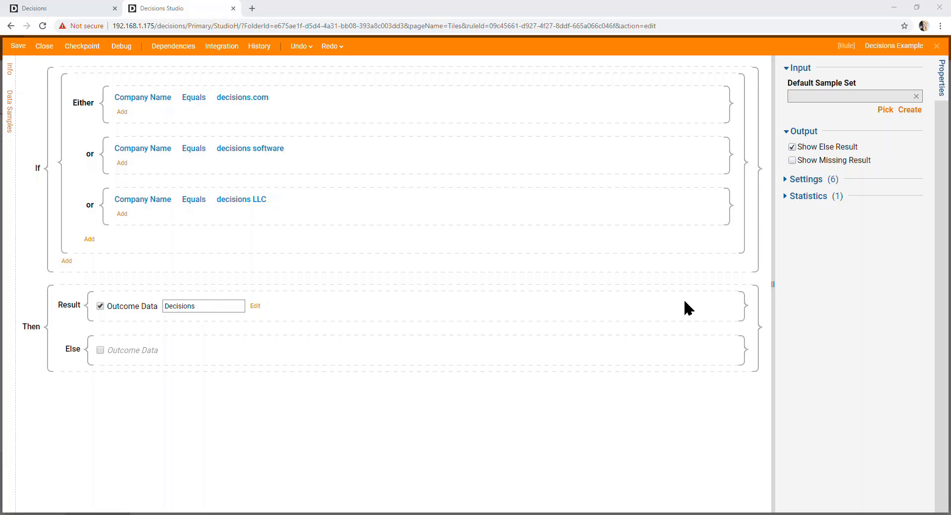
- Open the decisions.com website in a new browser tab
{"action": "left_click", "coordinate": [253, 10]}
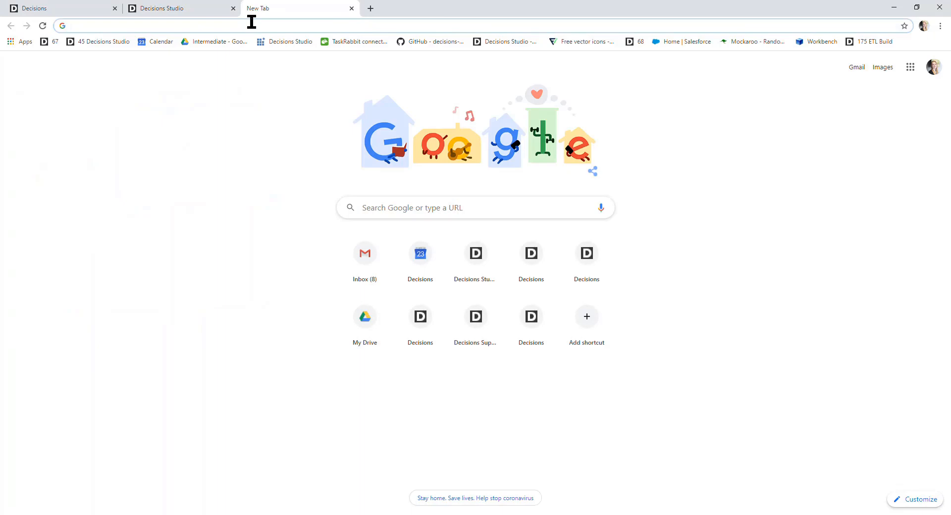
{"action": "type", "text": "decsion"}
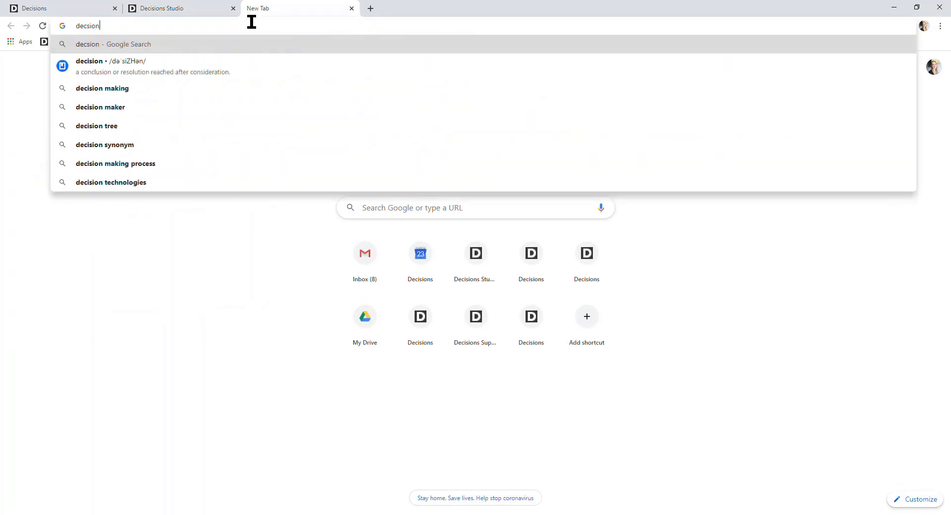
{"action": "key", "text": "BackSpace"}
{"action": "key", "text": "BackSpace"}
{"action": "key", "text": "BackSpace"}
{"action": "key", "text": "BackSpace"}
{"action": "type", "text": "is"}
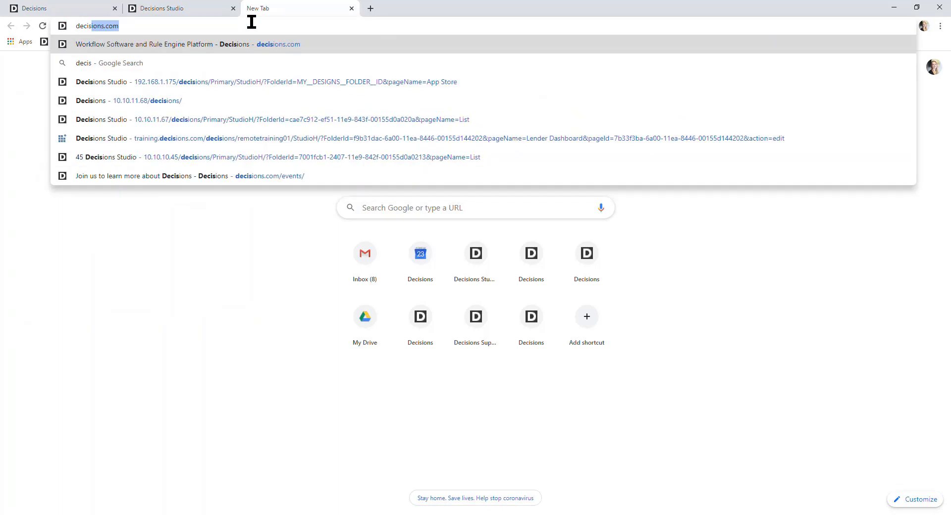
{"action": "type", "text": "io"}
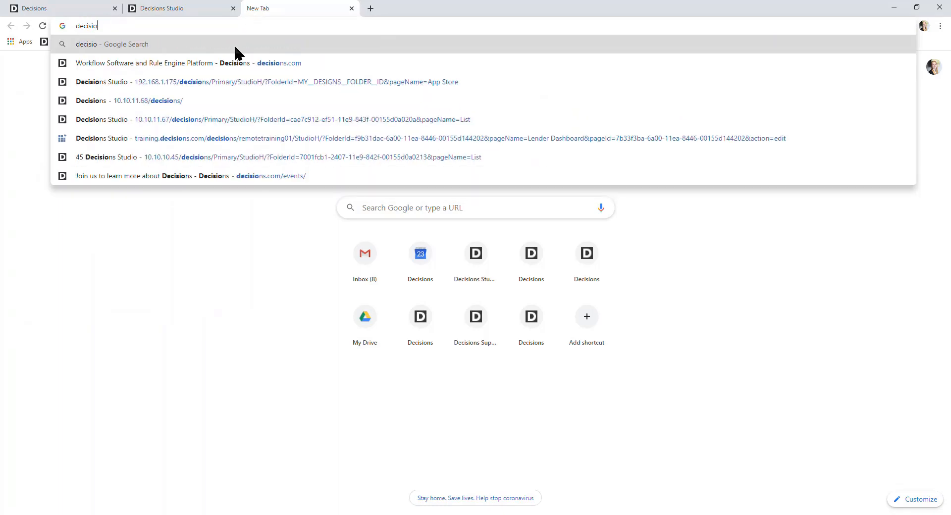
{"action": "type", "text": "ns.co"}
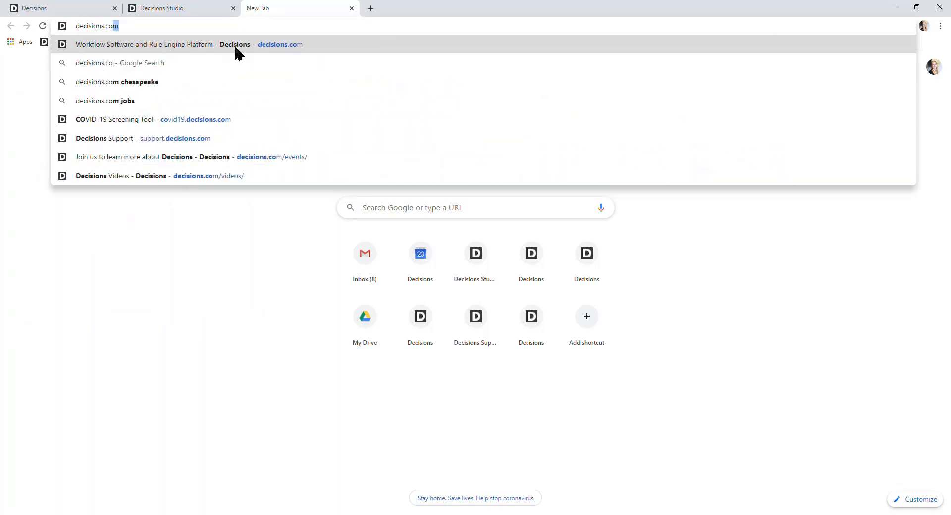
{"action": "key", "text": "Return"}
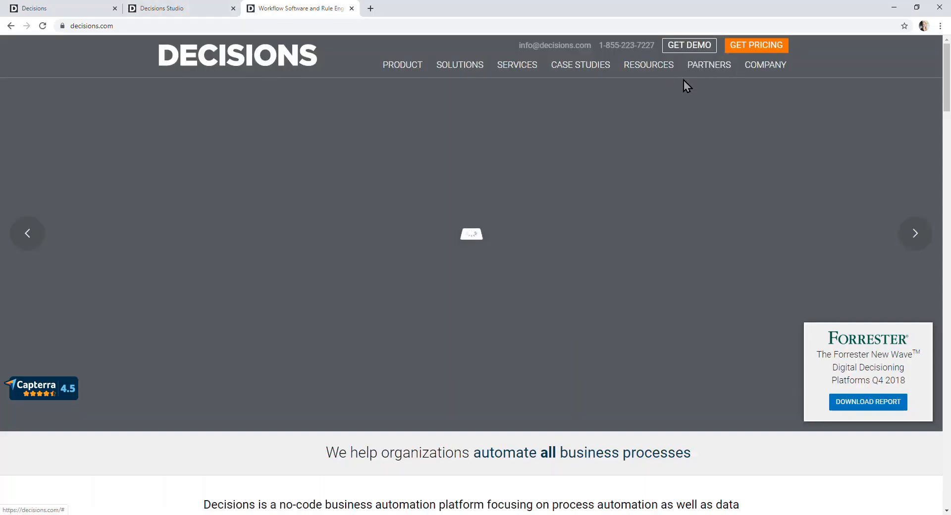
- Open the website's Videos resource page and look through the demo, training and webinar listings
{"action": "mouse_move", "coordinate": [664, 70]}
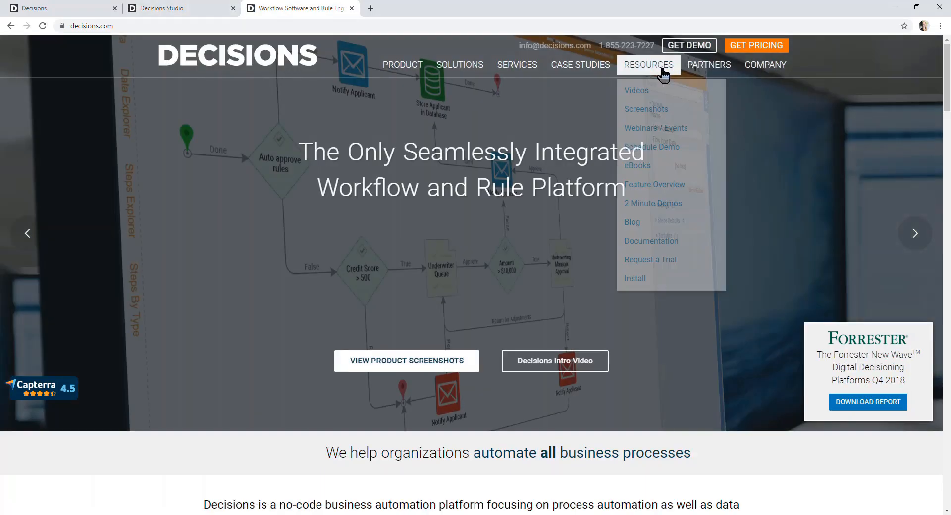
{"action": "left_click", "coordinate": [658, 92]}
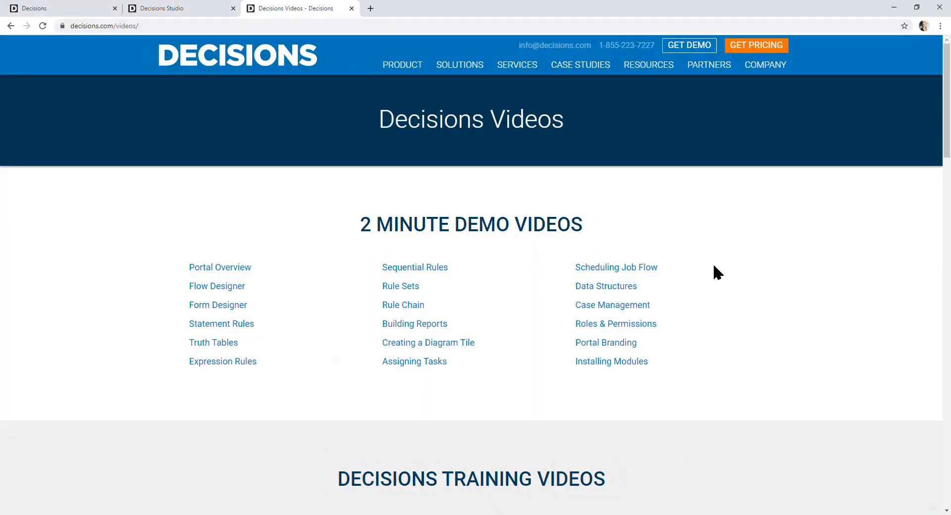
{"action": "scroll", "coordinate": [715, 272], "scroll_direction": "down", "scroll_amount": 5}
{"action": "scroll", "coordinate": [712, 263], "scroll_direction": "down", "scroll_amount": 2}
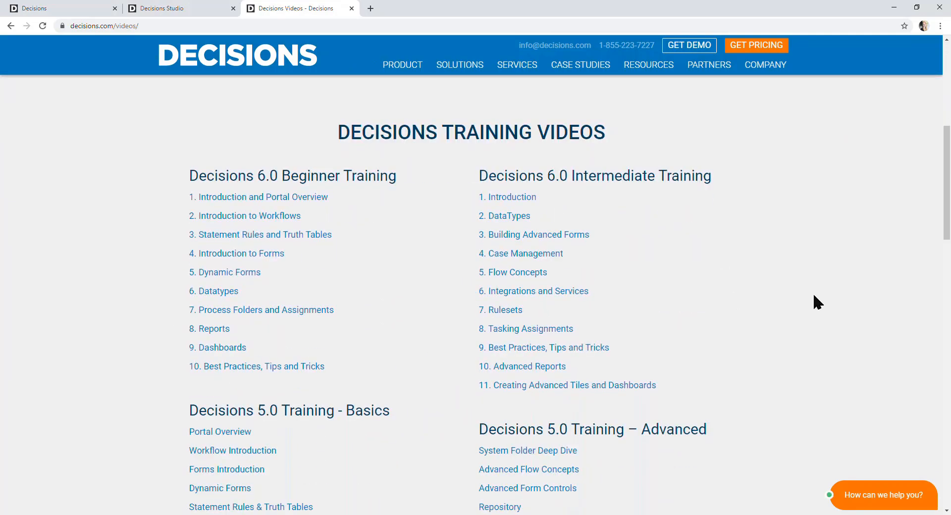
{"action": "scroll", "coordinate": [813, 297], "scroll_direction": "down", "scroll_amount": 5}
{"action": "scroll", "coordinate": [811, 298], "scroll_direction": "down", "scroll_amount": 7}
{"action": "scroll", "coordinate": [811, 298], "scroll_direction": "up", "scroll_amount": 9}
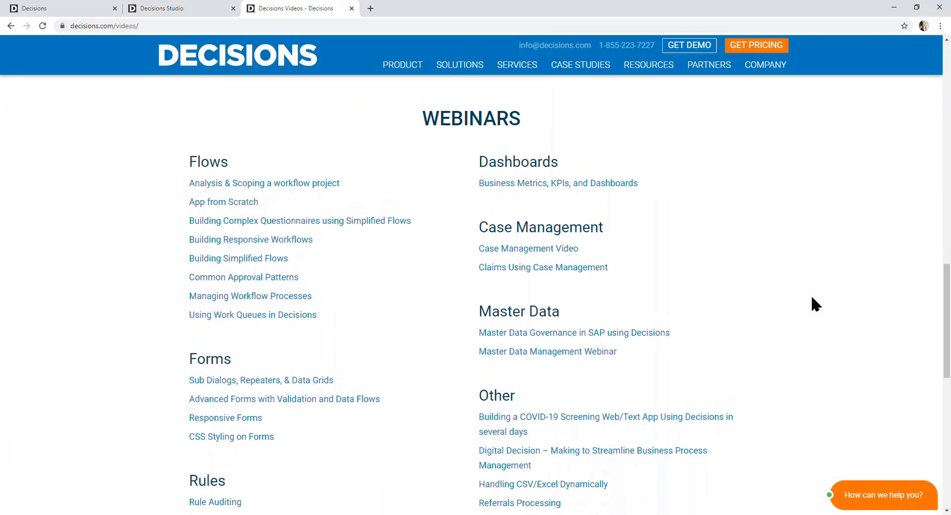
{"action": "scroll", "coordinate": [812, 298], "scroll_direction": "up", "scroll_amount": 10}
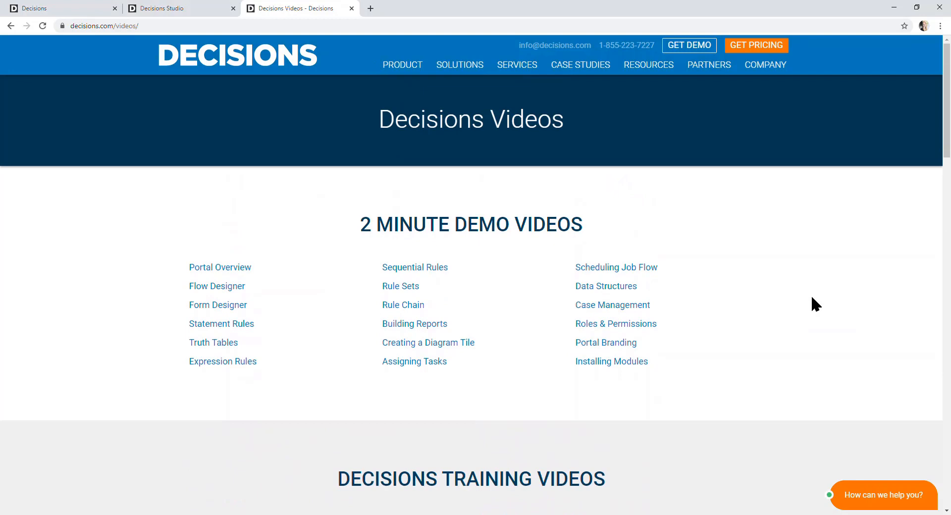